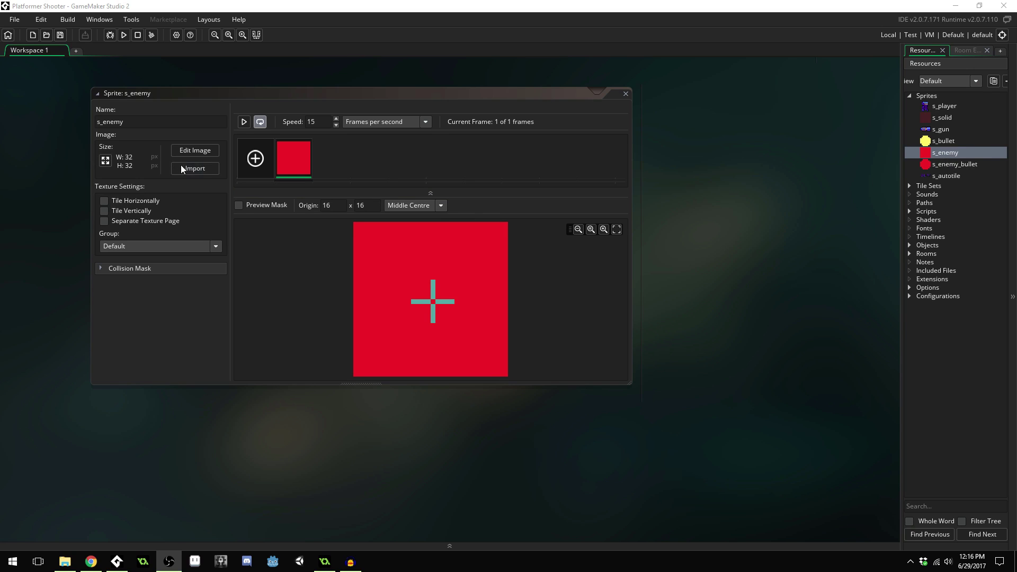
- Open s_enemy for pixel editing, clear its red square to transparent, and pick red
{"action": "left_click", "coordinate": [200, 153]}
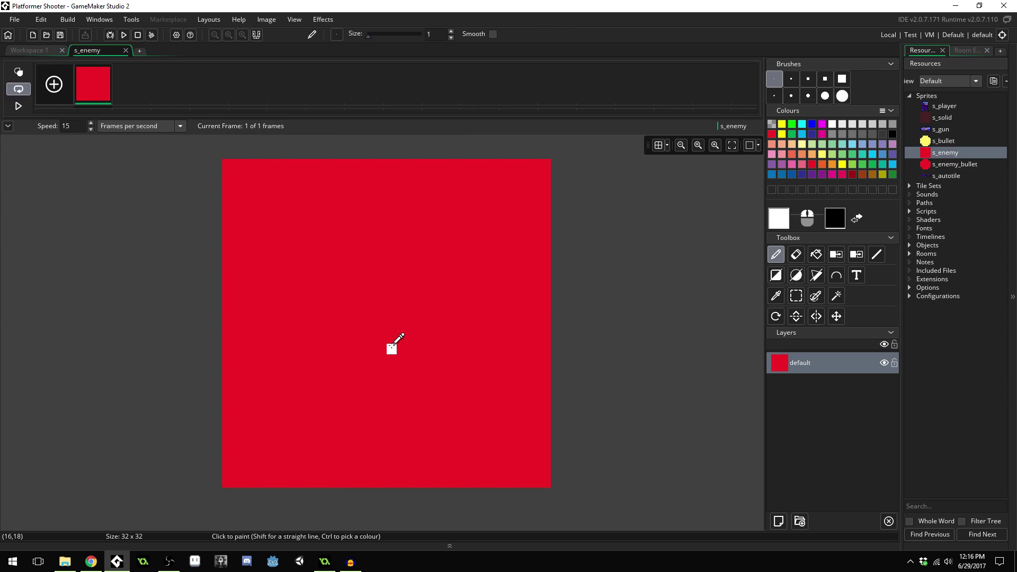
{"action": "key", "text": "Delete"}
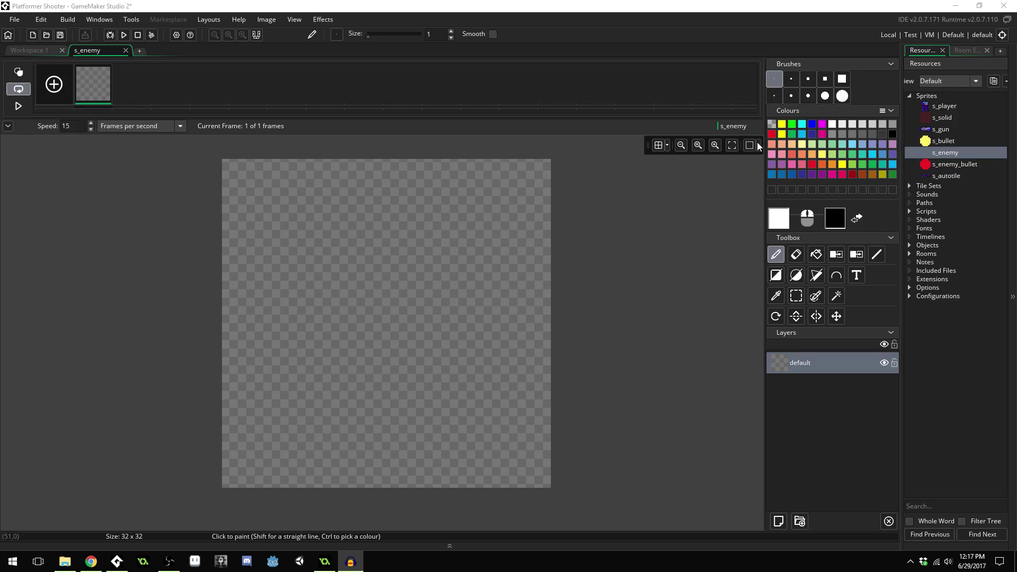
{"action": "left_click", "coordinate": [814, 164]}
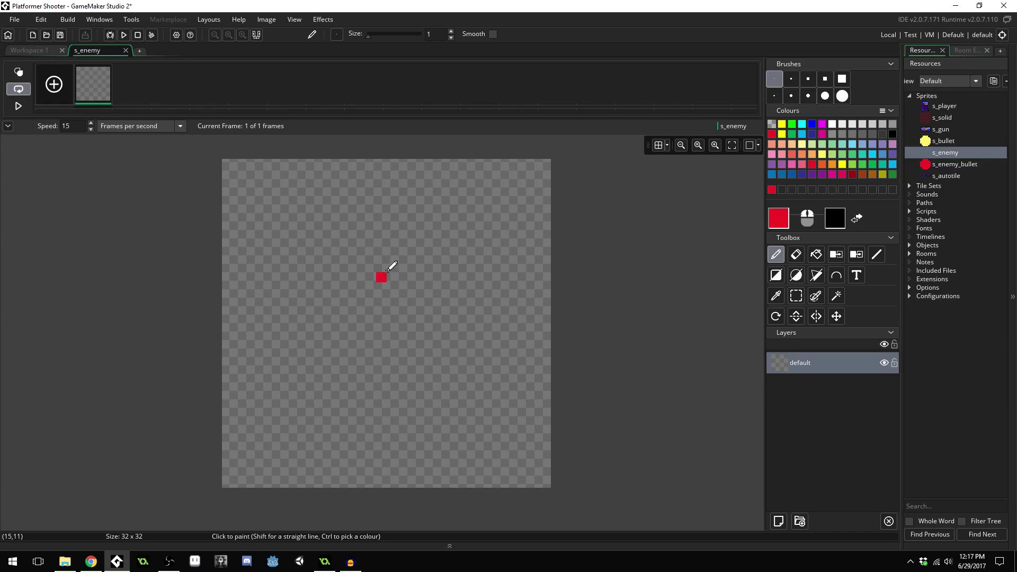
- Mix the painting red to hue 8, saturation 80 and value 80
{"action": "left_click", "coordinate": [783, 221]}
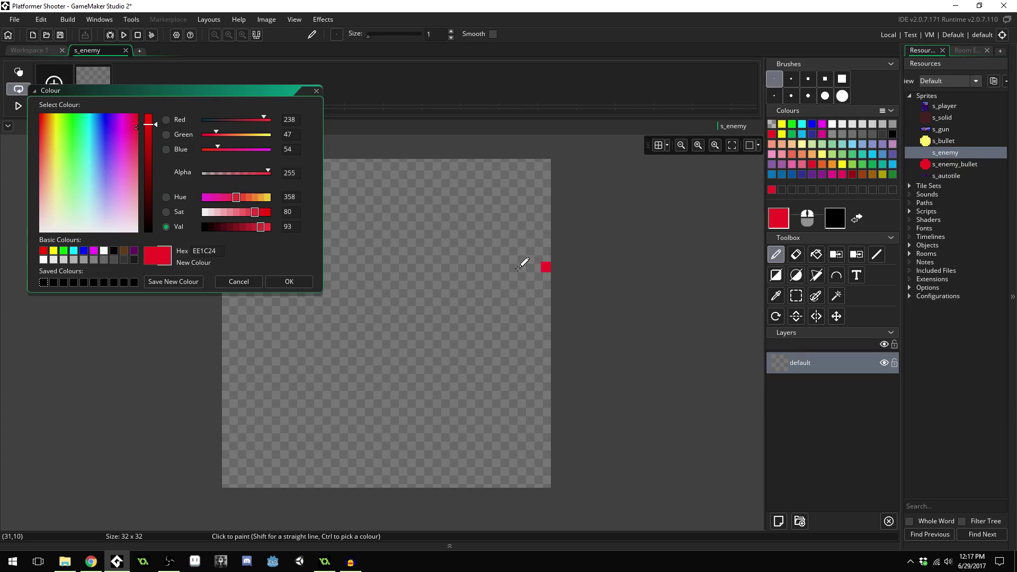
{"action": "left_click", "coordinate": [248, 211]}
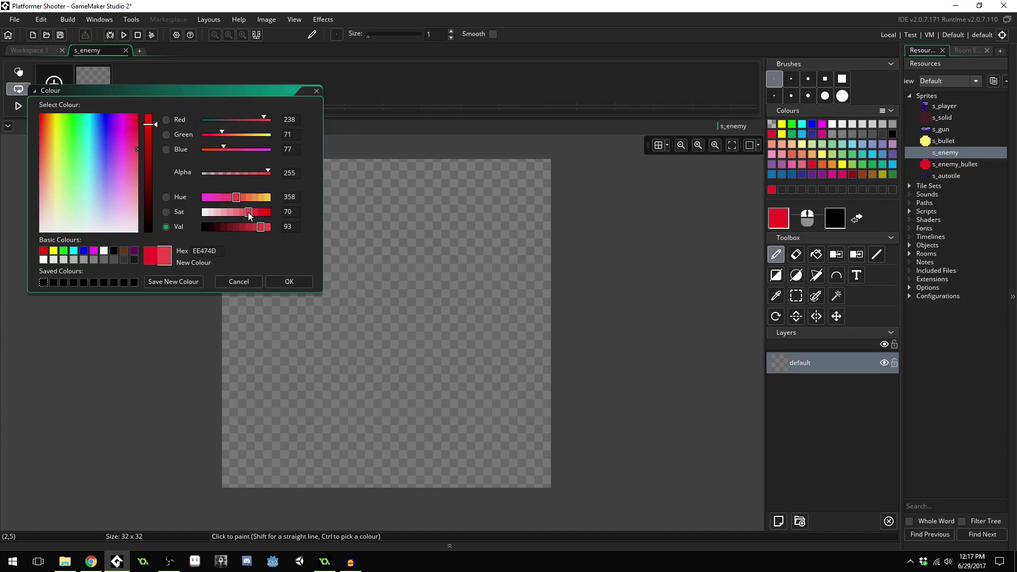
{"action": "left_click", "coordinate": [255, 226]}
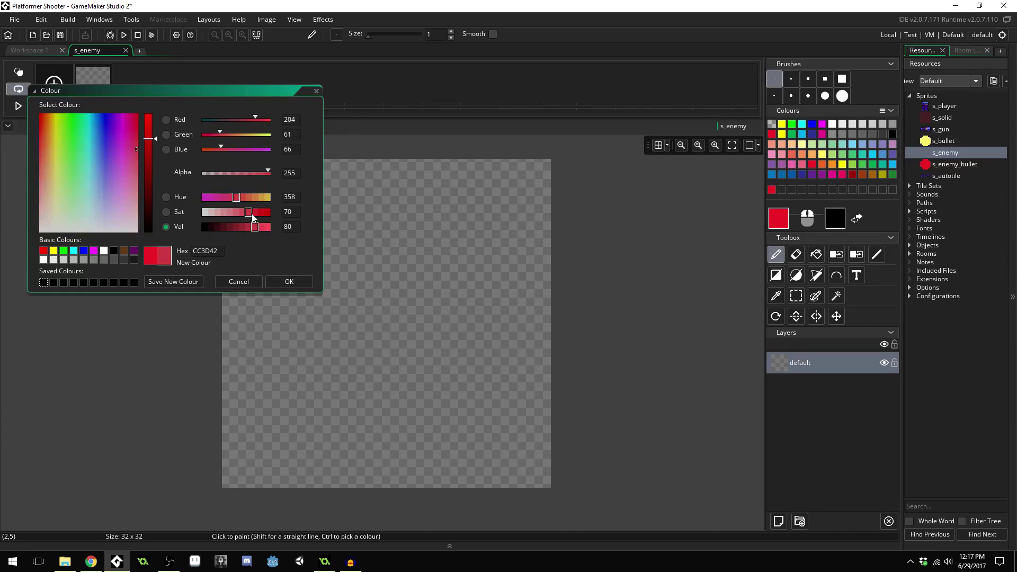
{"action": "left_click", "coordinate": [254, 212]}
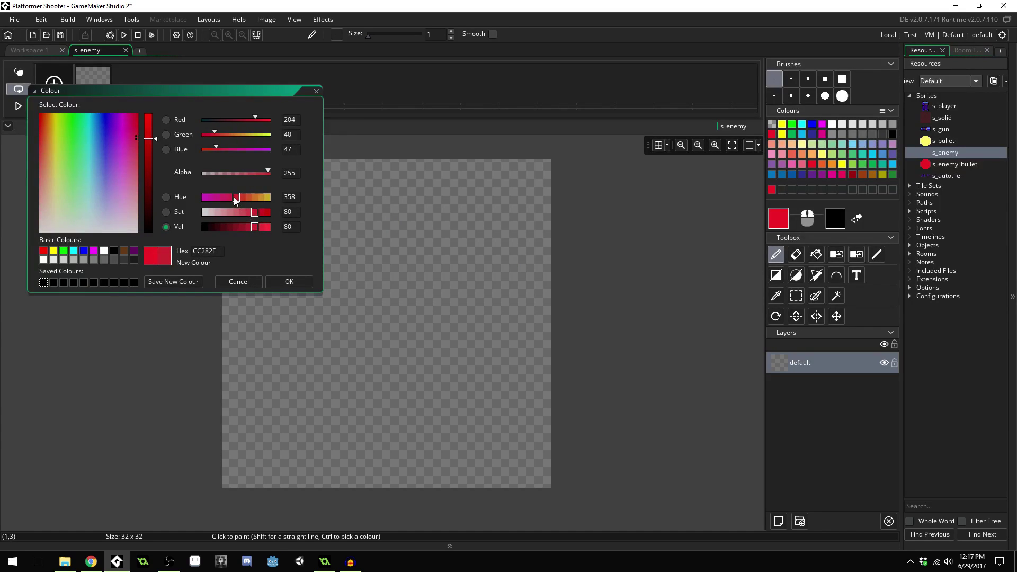
{"action": "left_click", "coordinate": [243, 197]}
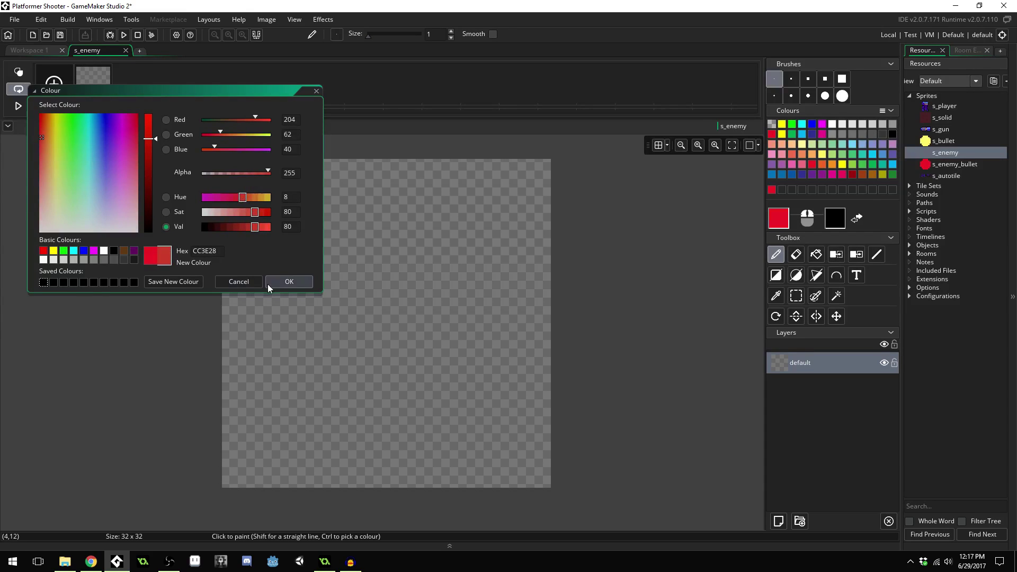
{"action": "left_click", "coordinate": [281, 283]}
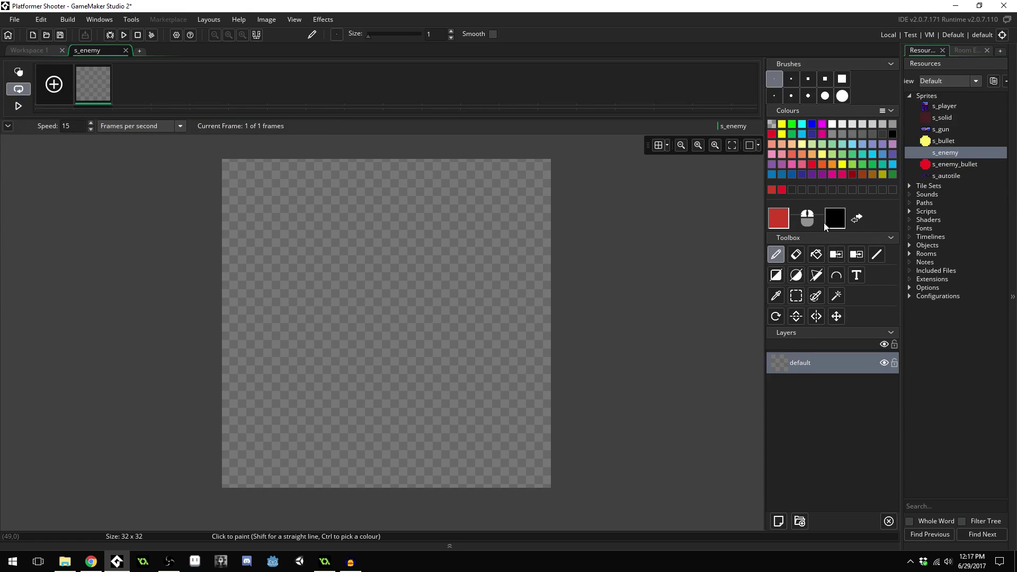
- Brighten the painting red's value to 90
{"action": "left_click", "coordinate": [786, 221]}
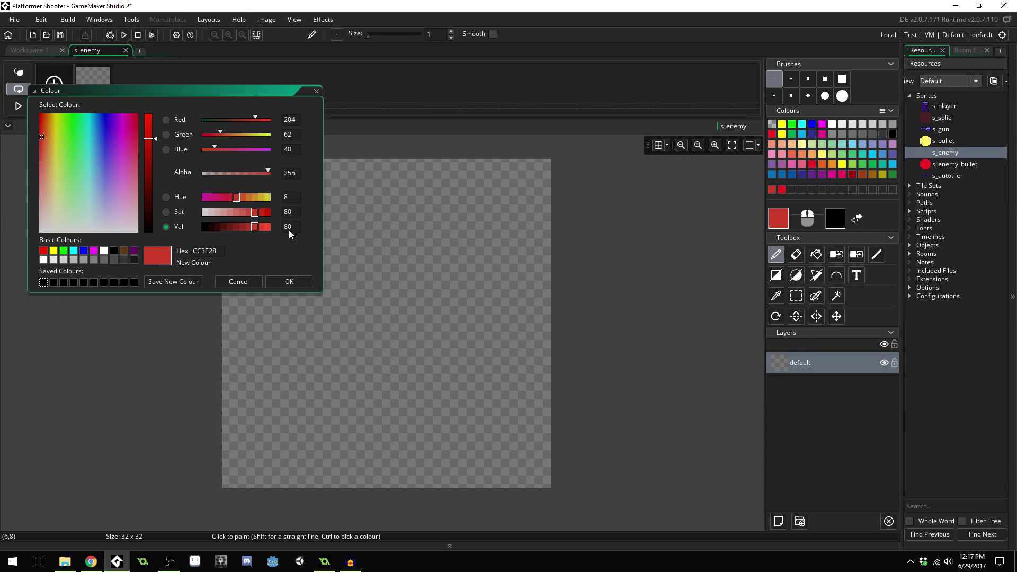
{"action": "left_click", "coordinate": [261, 227]}
{"action": "left_click", "coordinate": [291, 283]}
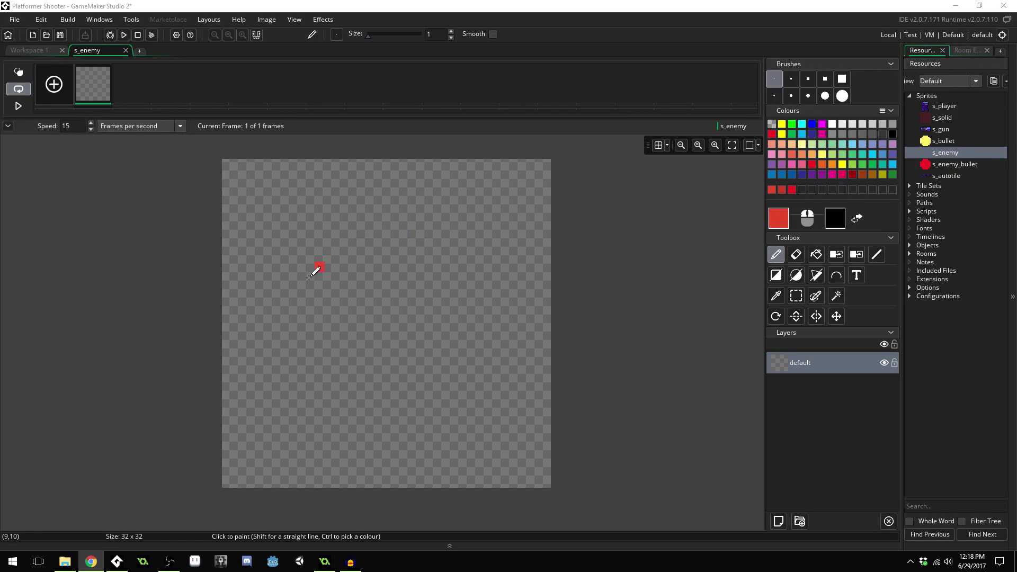
- Freehand-draw a thick red ring body with two curved legs beneath it
{"action": "mouse_move", "coordinate": [422, 246]}
{"action": "left_mouse_down"}
{"action": "mouse_move", "coordinate": [313, 268]}
{"action": "mouse_move", "coordinate": [408, 324]}
{"action": "mouse_move", "coordinate": [413, 220]}
{"action": "mouse_move", "coordinate": [311, 271]}
{"action": "mouse_move", "coordinate": [438, 334]}
{"action": "mouse_move", "coordinate": [422, 223]}
{"action": "mouse_move", "coordinate": [311, 275]}
{"action": "mouse_move", "coordinate": [372, 351]}
{"action": "mouse_move", "coordinate": [447, 268]}
{"action": "mouse_move", "coordinate": [404, 209]}
{"action": "mouse_move", "coordinate": [320, 268]}
{"action": "mouse_move", "coordinate": [395, 372]}
{"action": "mouse_move", "coordinate": [446, 312]}
{"action": "left_mouse_up"}
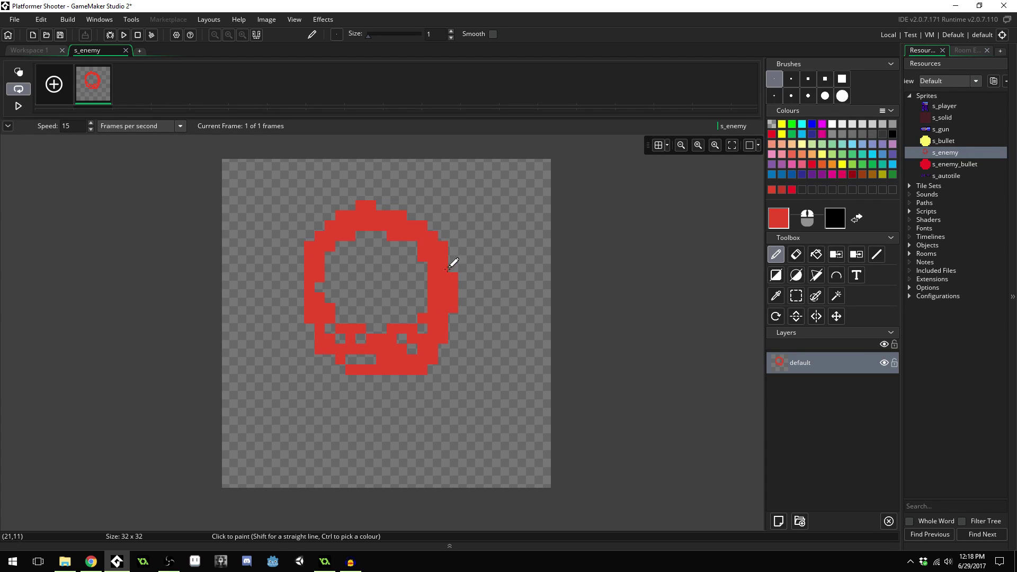
{"action": "mouse_move", "coordinate": [447, 267]}
{"action": "left_mouse_down"}
{"action": "mouse_move", "coordinate": [351, 209]}
{"action": "mouse_move", "coordinate": [302, 279]}
{"action": "mouse_move", "coordinate": [401, 340]}
{"action": "mouse_move", "coordinate": [422, 314]}
{"action": "left_mouse_up"}
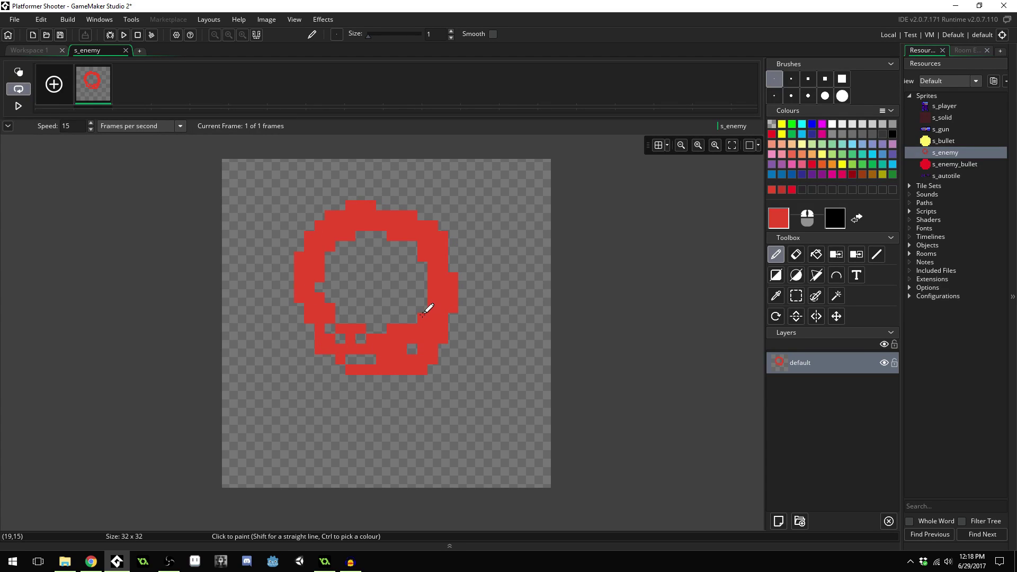
{"action": "left_click_drag", "start_coordinate": [296, 265], "coordinate": [317, 330]}
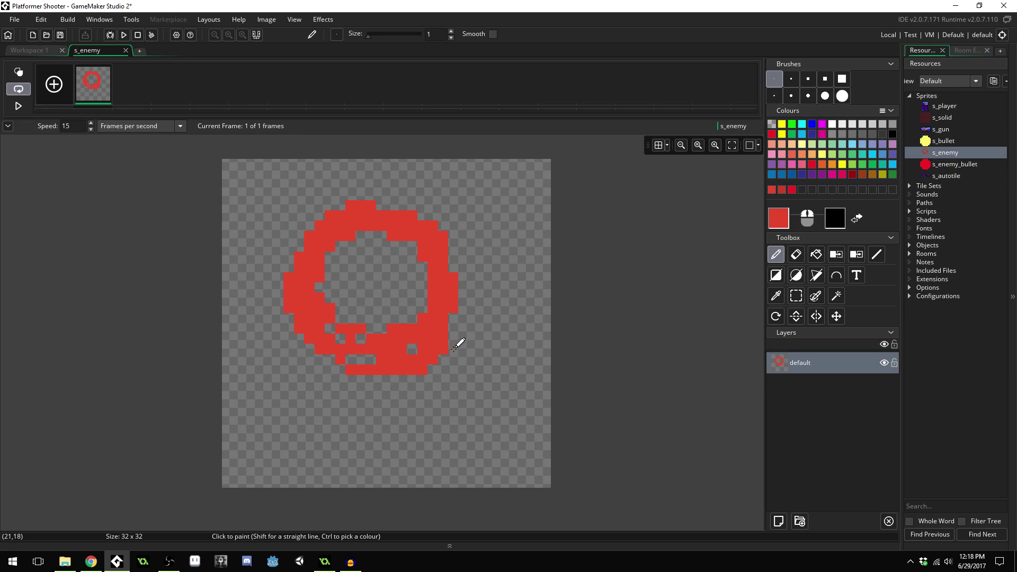
{"action": "mouse_move", "coordinate": [453, 348]}
{"action": "left_mouse_down"}
{"action": "mouse_move", "coordinate": [477, 272]}
{"action": "mouse_move", "coordinate": [382, 218]}
{"action": "mouse_move", "coordinate": [307, 225]}
{"action": "mouse_move", "coordinate": [254, 302]}
{"action": "mouse_move", "coordinate": [364, 359]}
{"action": "mouse_move", "coordinate": [486, 347]}
{"action": "mouse_move", "coordinate": [534, 281]}
{"action": "mouse_move", "coordinate": [463, 224]}
{"action": "mouse_move", "coordinate": [374, 209]}
{"action": "mouse_move", "coordinate": [448, 221]}
{"action": "mouse_move", "coordinate": [297, 215]}
{"action": "mouse_move", "coordinate": [254, 272]}
{"action": "mouse_move", "coordinate": [277, 325]}
{"action": "mouse_move", "coordinate": [431, 354]}
{"action": "left_mouse_up"}
{"action": "mouse_move", "coordinate": [347, 370]}
{"action": "left_mouse_down"}
{"action": "mouse_move", "coordinate": [335, 356]}
{"action": "mouse_move", "coordinate": [310, 406]}
{"action": "mouse_move", "coordinate": [316, 429]}
{"action": "mouse_move", "coordinate": [303, 420]}
{"action": "left_mouse_up"}
{"action": "mouse_move", "coordinate": [445, 381]}
{"action": "left_mouse_down"}
{"action": "mouse_move", "coordinate": [456, 391]}
{"action": "mouse_move", "coordinate": [451, 365]}
{"action": "mouse_move", "coordinate": [467, 410]}
{"action": "mouse_move", "coordinate": [452, 408]}
{"action": "mouse_move", "coordinate": [452, 386]}
{"action": "left_mouse_up"}
{"action": "left_click_drag", "start_coordinate": [237, 273], "coordinate": [299, 360]}
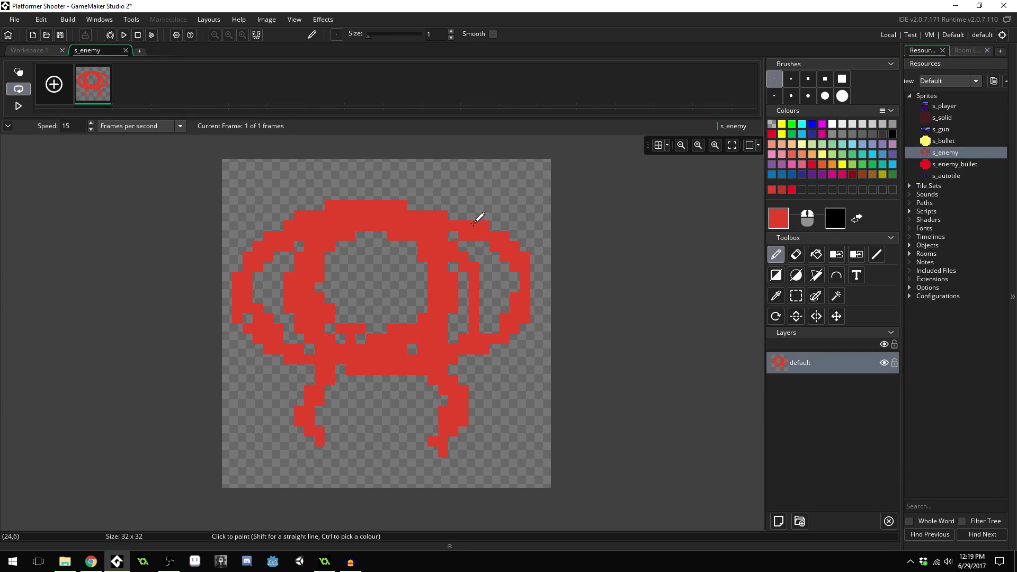
{"action": "left_click_drag", "start_coordinate": [479, 218], "coordinate": [415, 197]}
{"action": "key", "text": "e"}
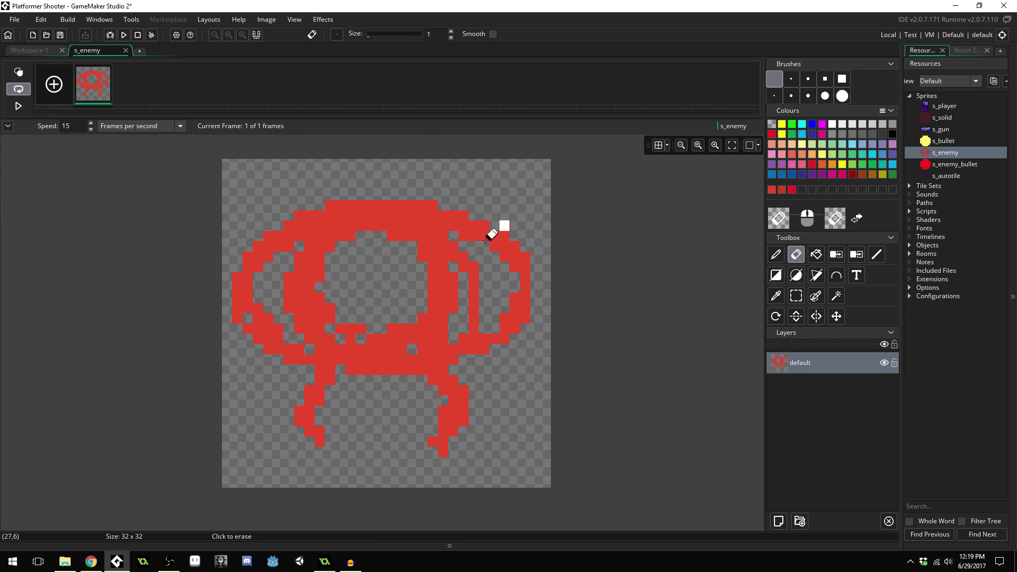
- Flood-fill the ring's left and right hollows with red
{"action": "key", "text": "d"}
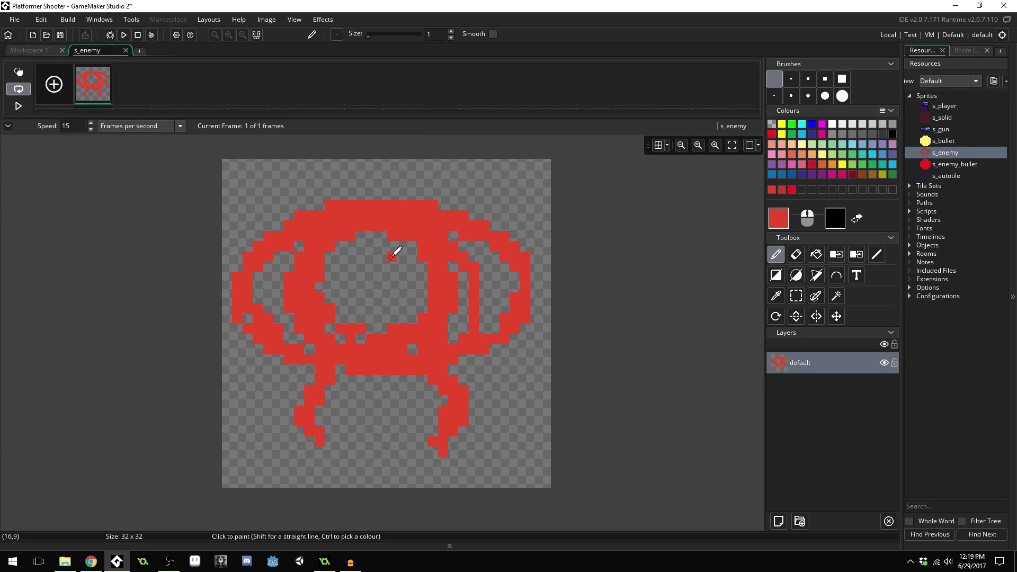
{"action": "key", "text": "f"}
{"action": "left_click", "coordinate": [365, 282]}
{"action": "left_click", "coordinate": [262, 283]}
{"action": "left_click", "coordinate": [495, 281]}
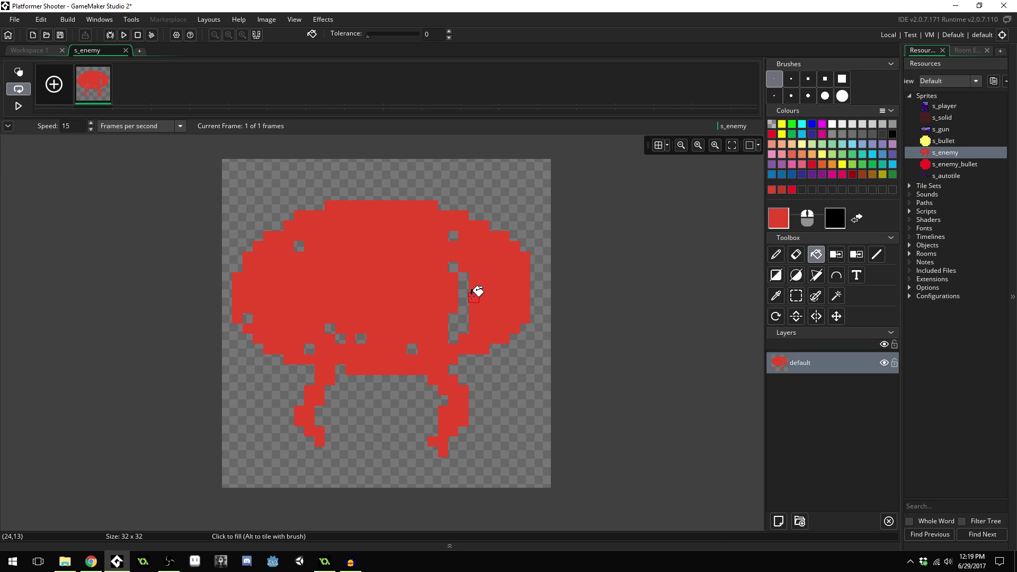
{"action": "left_click", "coordinate": [465, 288]}
- Plug the remaining transparent holes in the body with single red pixels
{"action": "key", "text": "d"}
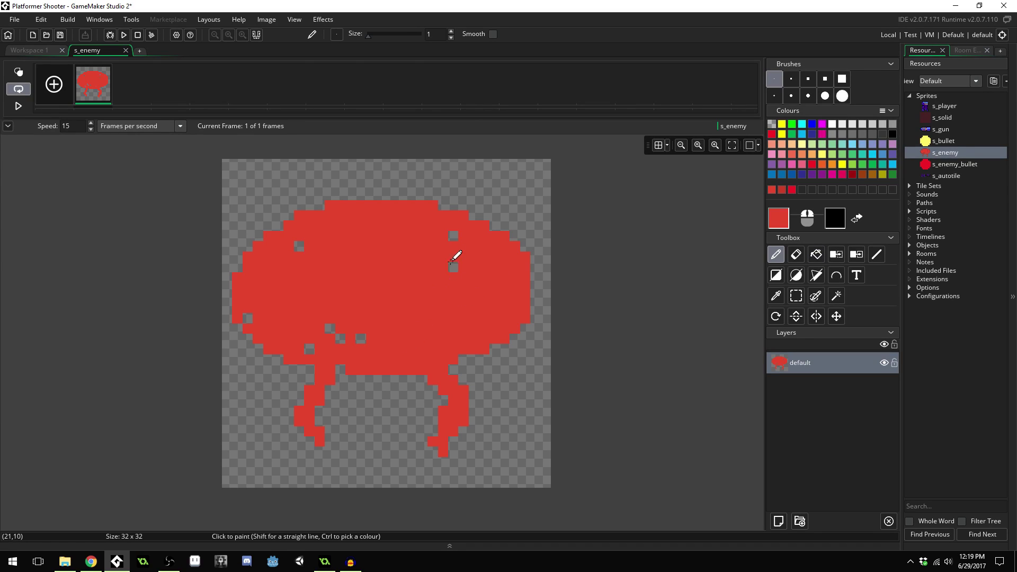
{"action": "left_click", "coordinate": [451, 266]}
{"action": "left_click", "coordinate": [450, 236]}
{"action": "left_click", "coordinate": [299, 246]}
{"action": "left_click", "coordinate": [248, 318]}
{"action": "left_click", "coordinate": [360, 338]}
{"action": "left_click", "coordinate": [340, 339]}
{"action": "left_click", "coordinate": [329, 328]}
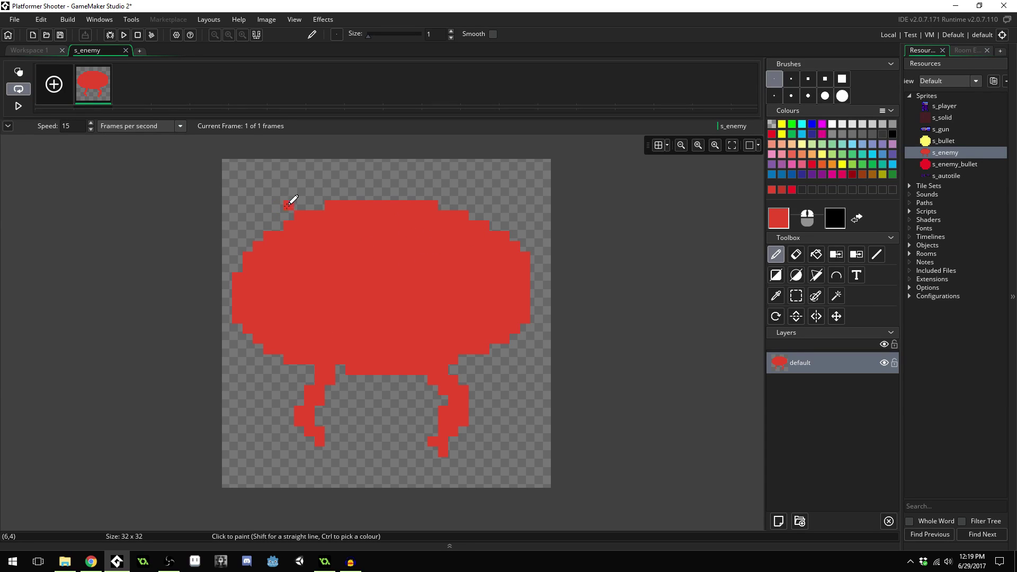
{"action": "key", "text": "e"}
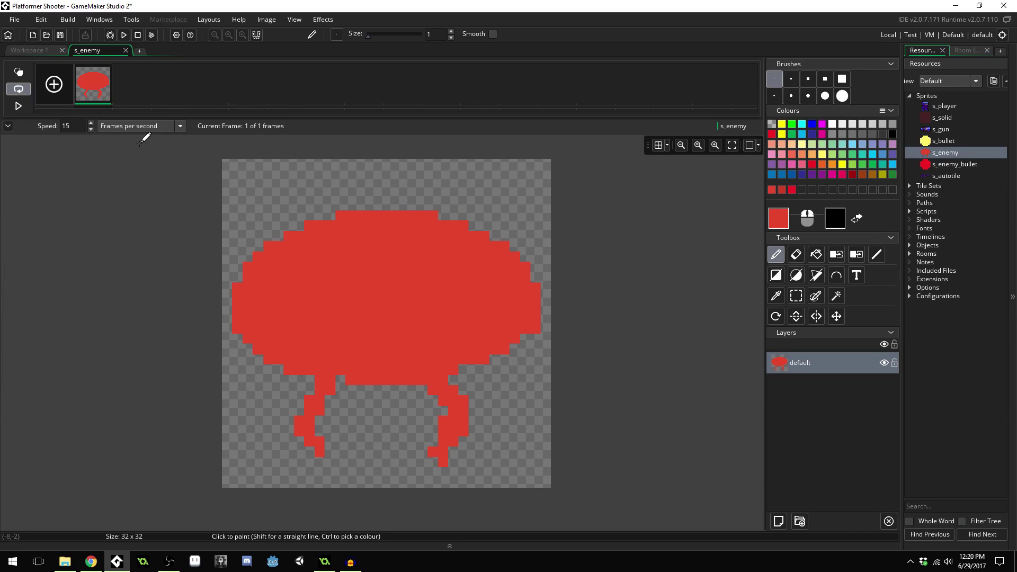
- Turn the sprite's selected left half into a brush, undoing an accidental vertical flip
{"action": "key", "text": "s"}
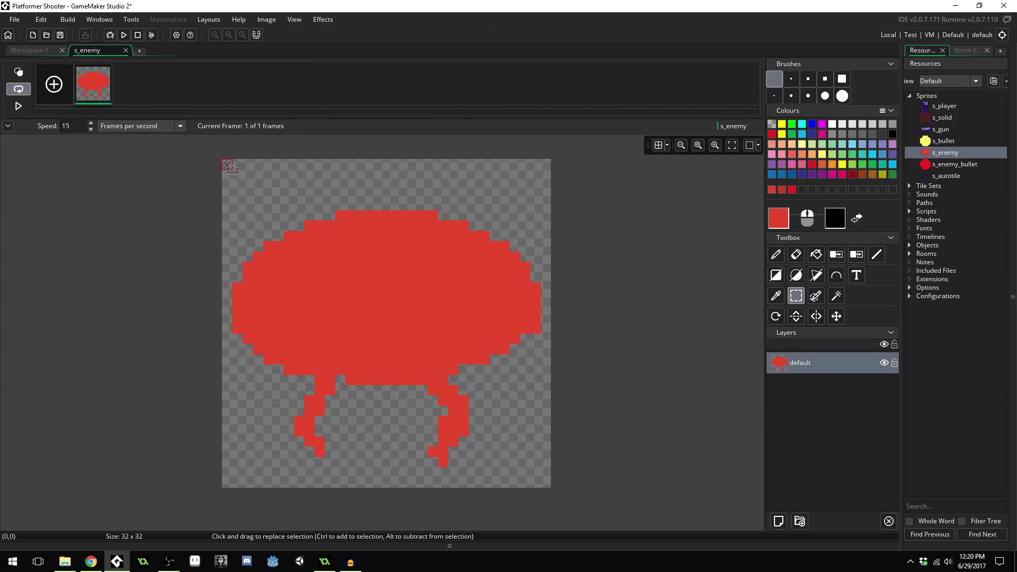
{"action": "left_click_drag", "start_coordinate": [227, 165], "coordinate": [383, 484]}
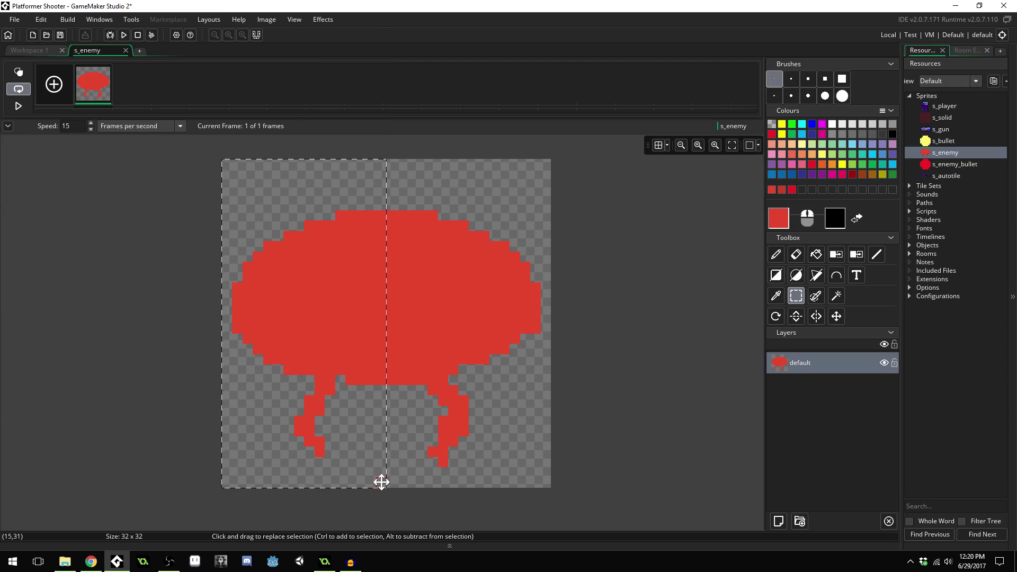
{"action": "key", "text": "ctrl+b"}
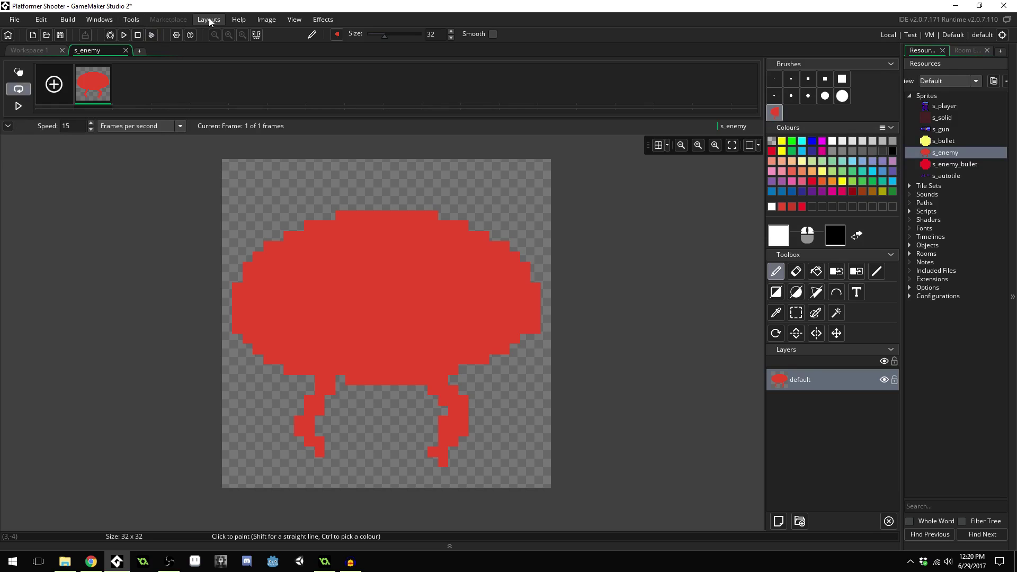
{"action": "left_click", "coordinate": [267, 20]}
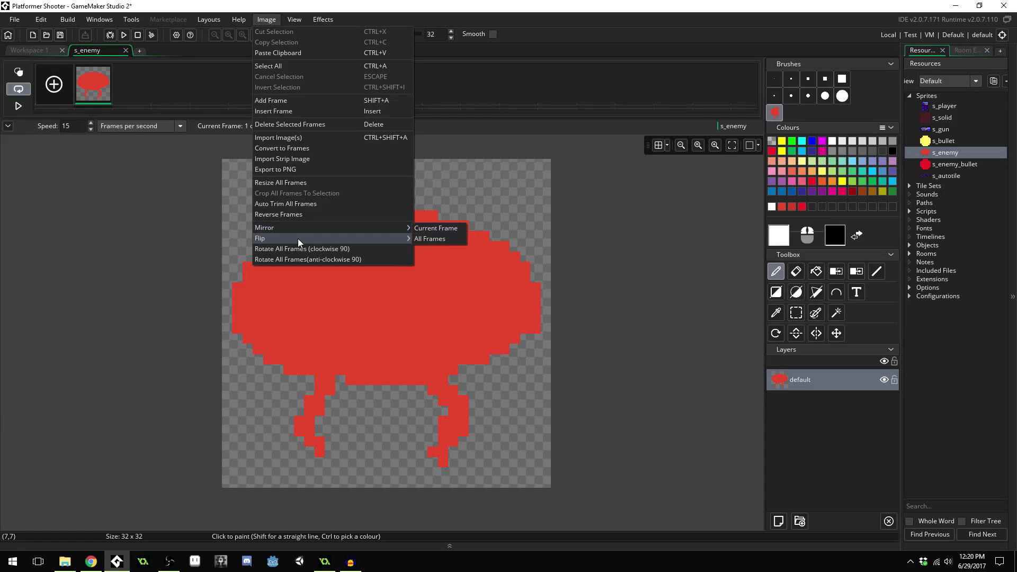
{"action": "mouse_move", "coordinate": [338, 240]}
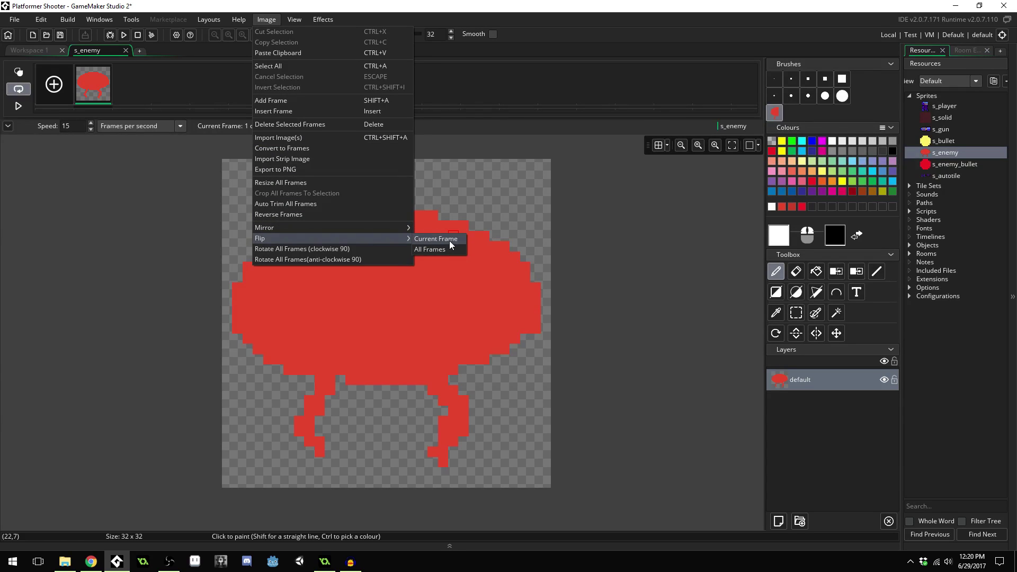
{"action": "mouse_move", "coordinate": [395, 226]}
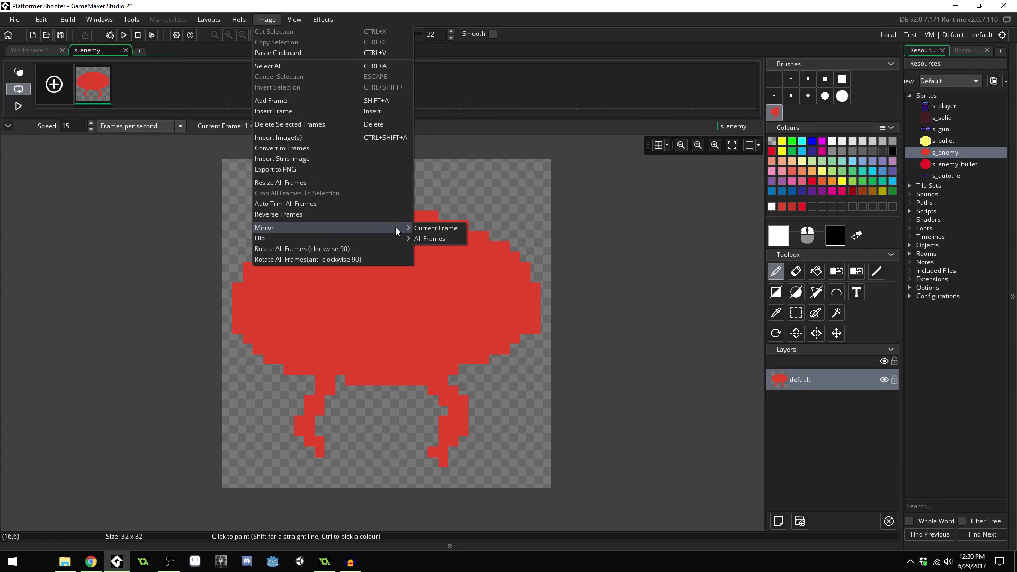
{"action": "left_click", "coordinate": [451, 238]}
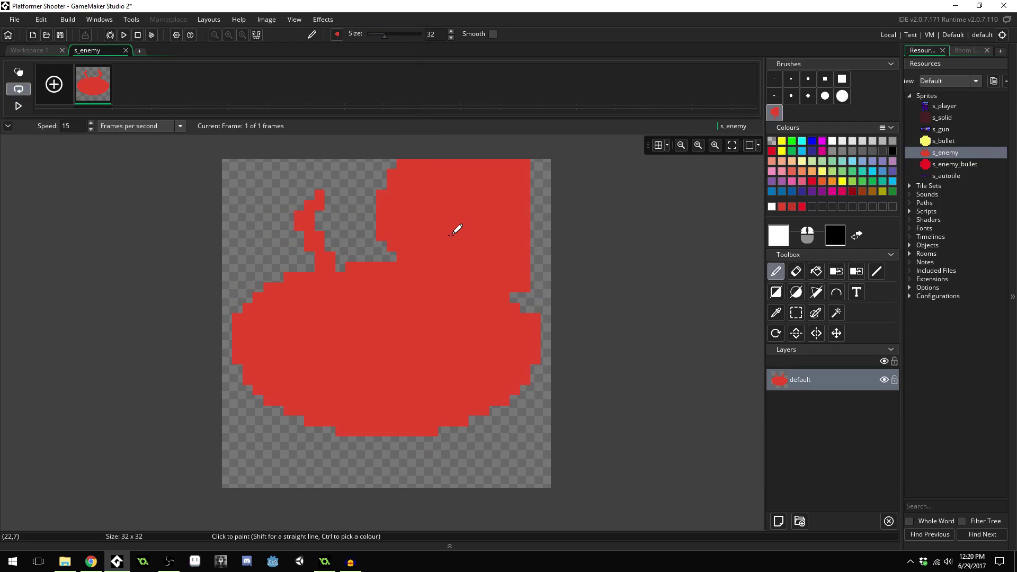
{"action": "key", "text": "ctrl+z"}
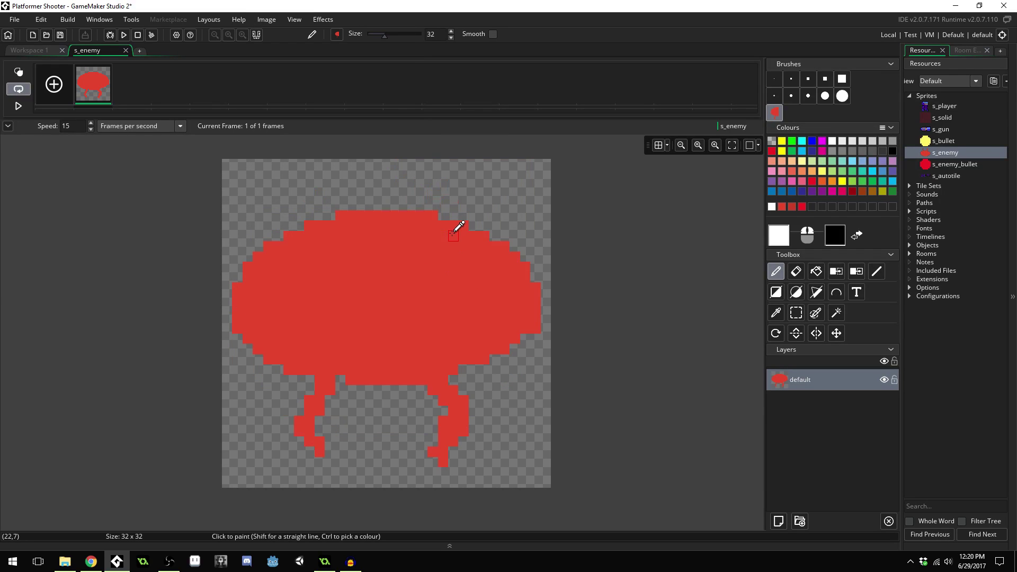
- Mirror the frame left to right, then undo a stray paint stroke
{"action": "left_click", "coordinate": [266, 19]}
{"action": "mouse_move", "coordinate": [293, 229]}
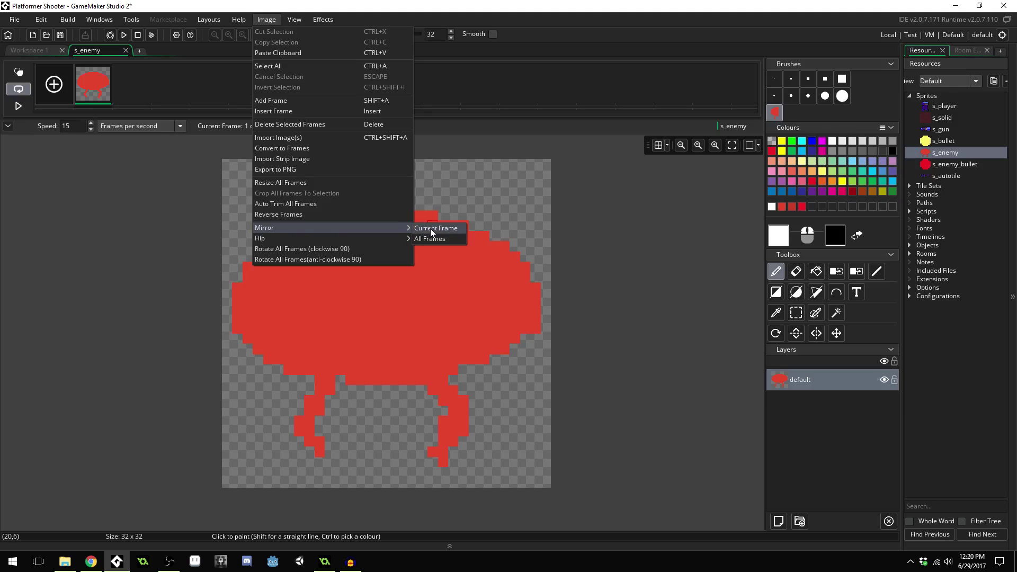
{"action": "left_click", "coordinate": [445, 229]}
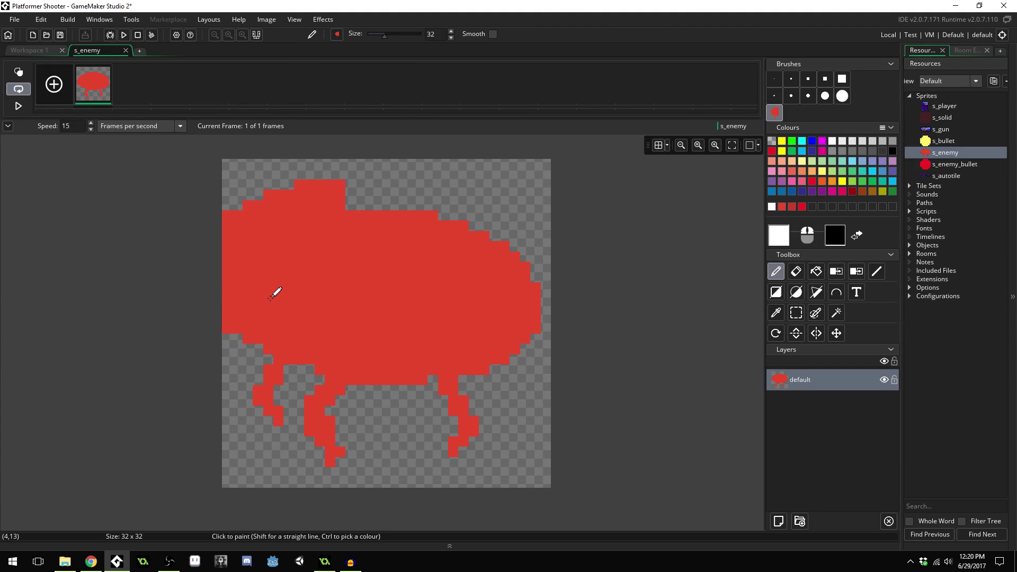
{"action": "right_click_drag", "start_coordinate": [274, 295], "coordinate": [279, 381]}
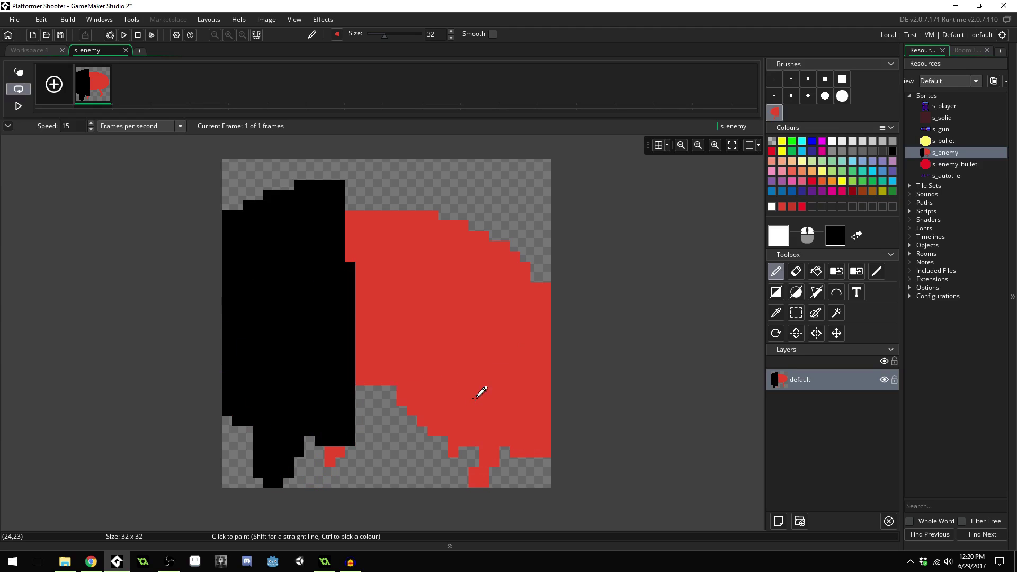
{"action": "key", "text": "ctrl+z"}
- Delete the left half and stamp the horizontally mirrored half-sprite brush there
{"action": "key", "text": "s"}
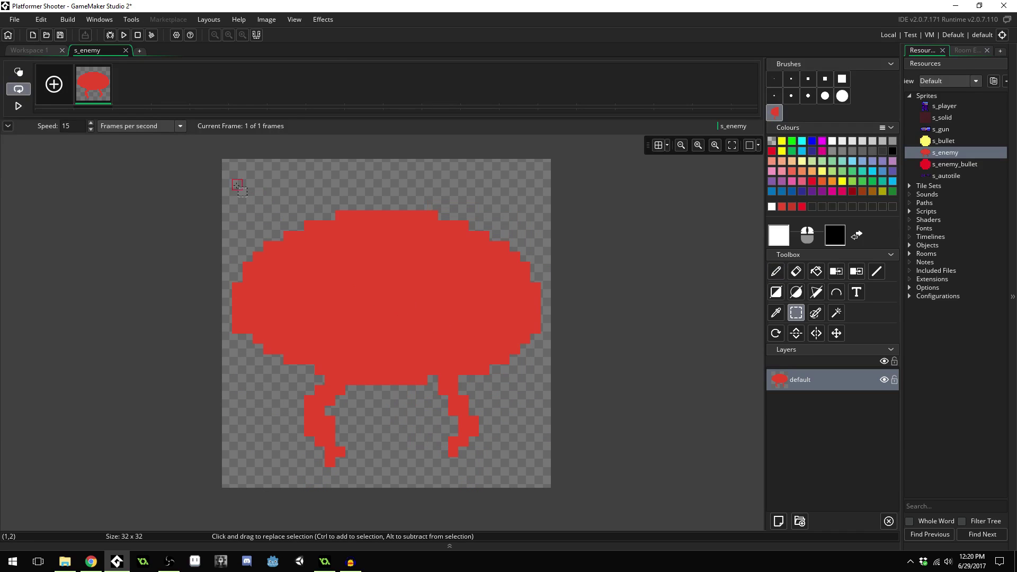
{"action": "left_click_drag", "start_coordinate": [227, 164], "coordinate": [384, 504]}
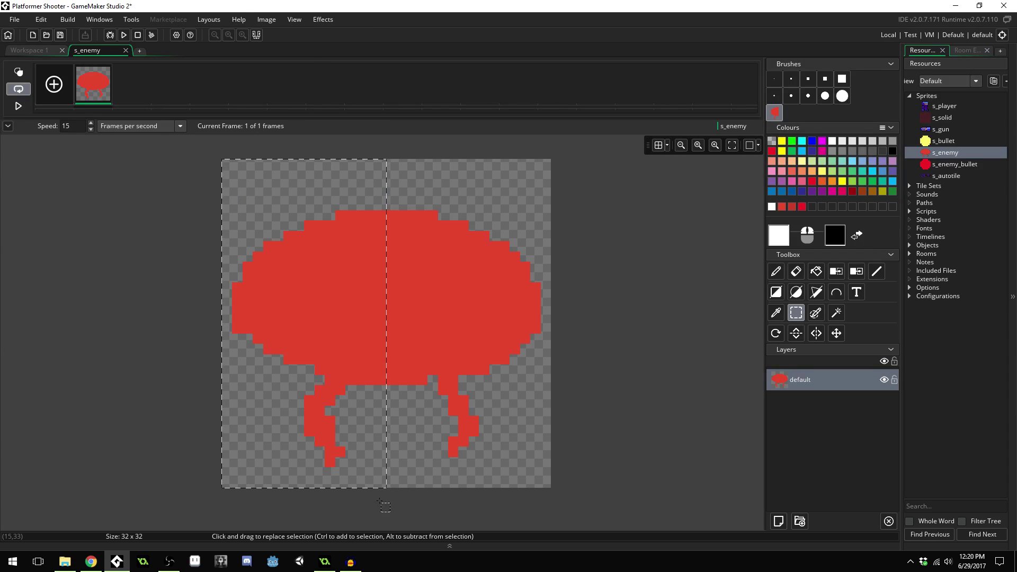
{"action": "key", "text": "Delete"}
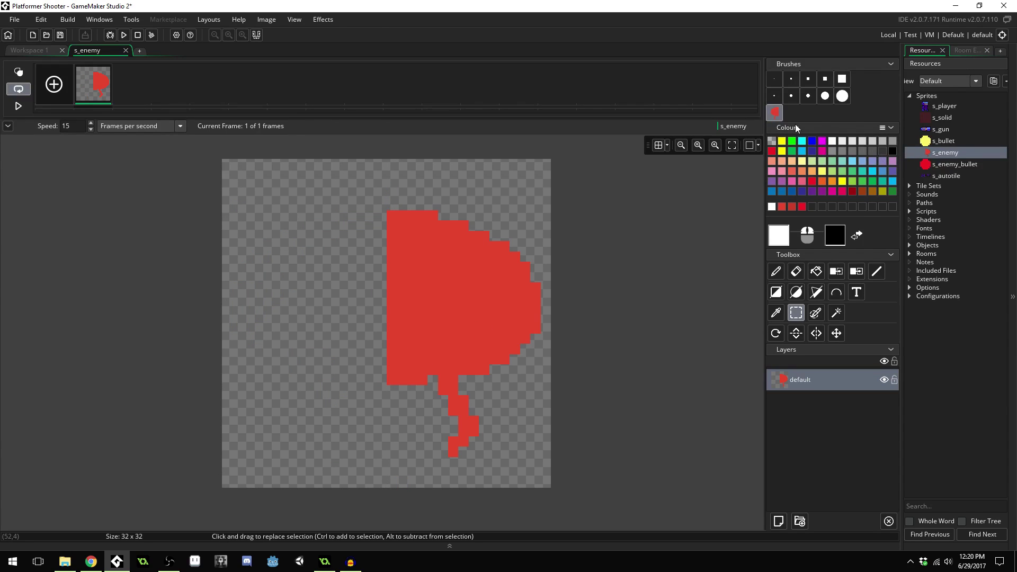
{"action": "left_click", "coordinate": [774, 112]}
{"action": "key", "text": "x"}
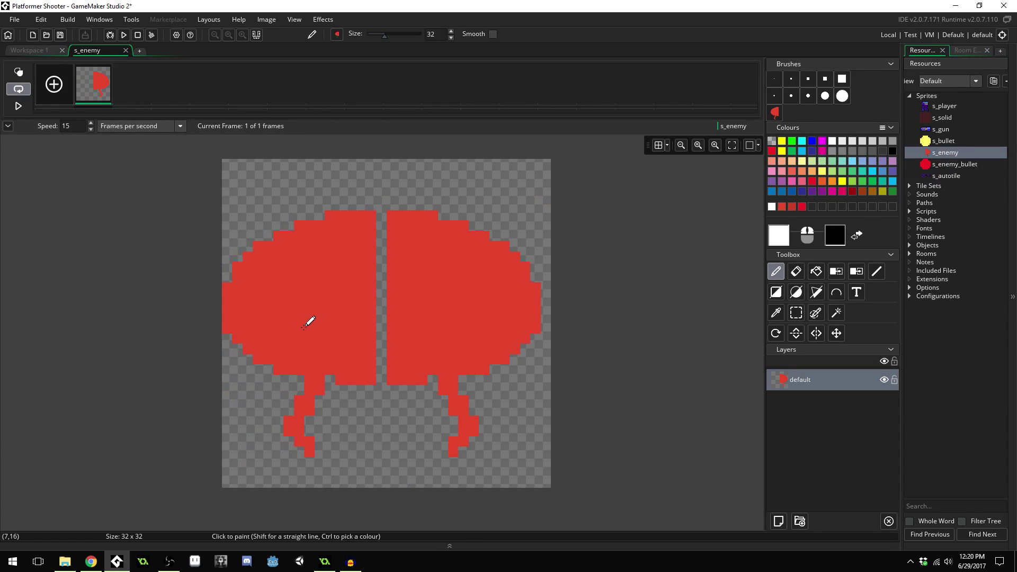
{"action": "left_click", "coordinate": [308, 325]}
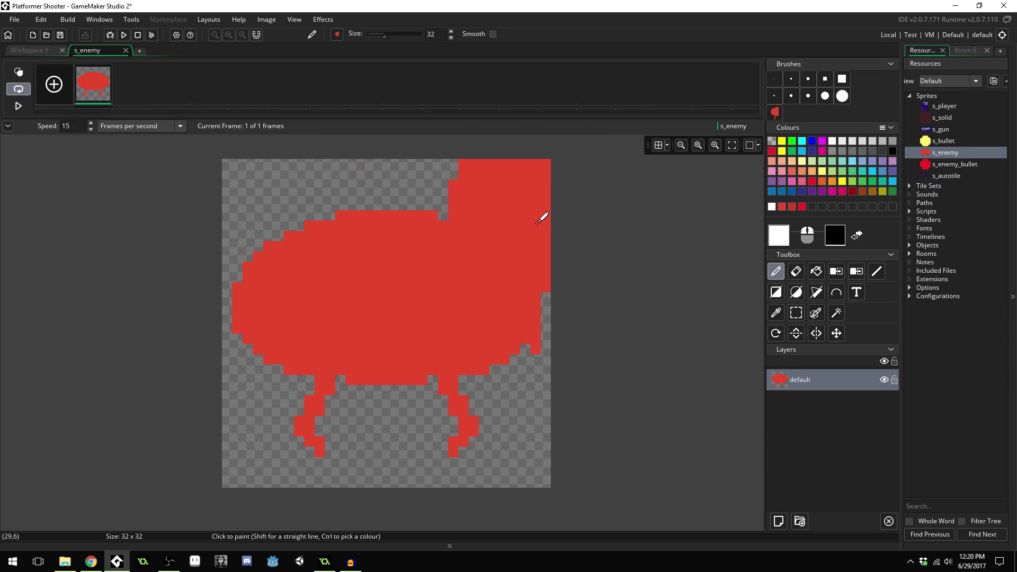
- Save the project and build and run the platformer game
{"action": "key", "text": "s"}
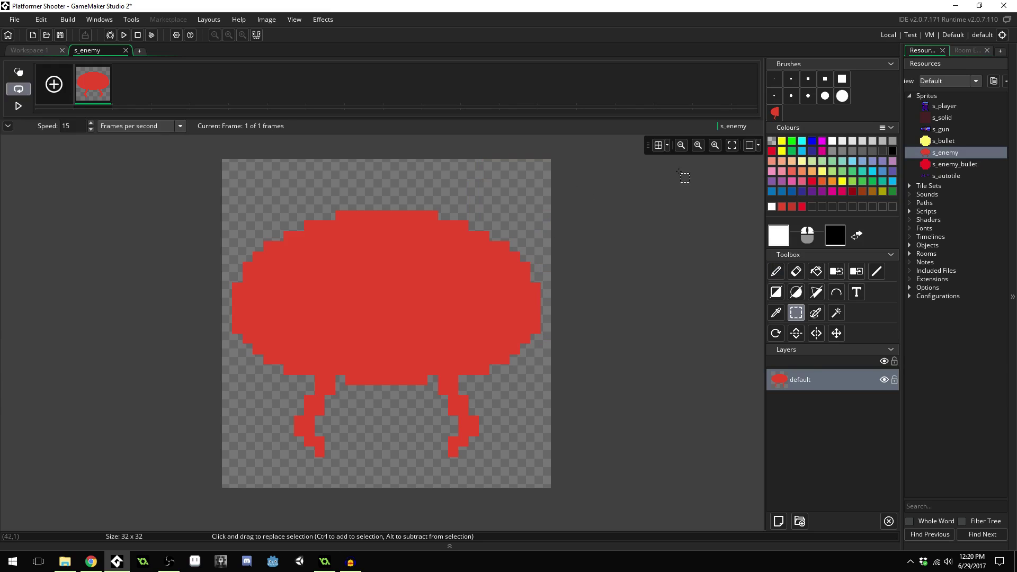
{"action": "middle_click_drag", "start_coordinate": [569, 184], "coordinate": [607, 207]}
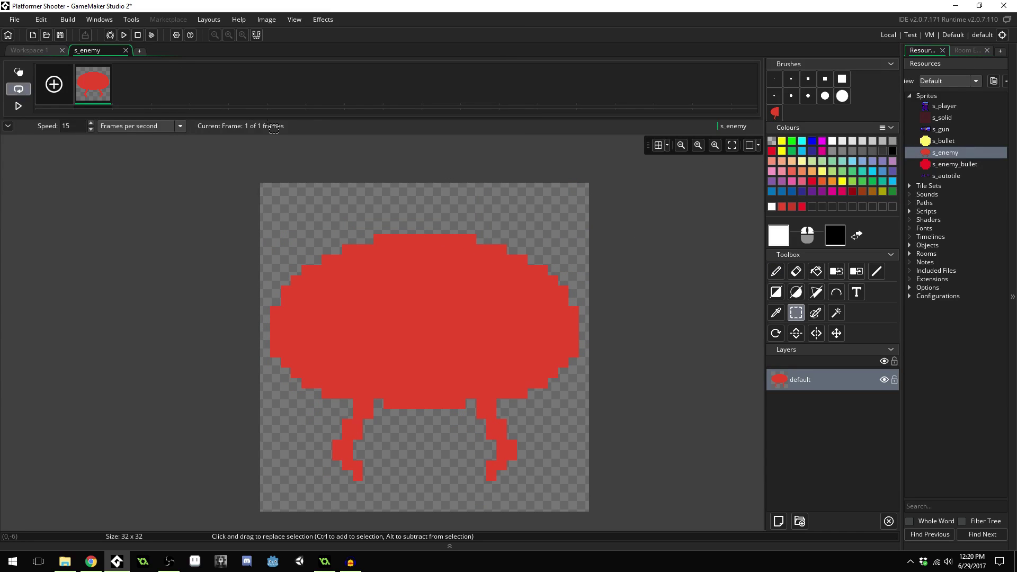
{"action": "key", "text": "ctrl+s"}
{"action": "left_click", "coordinate": [124, 36]}
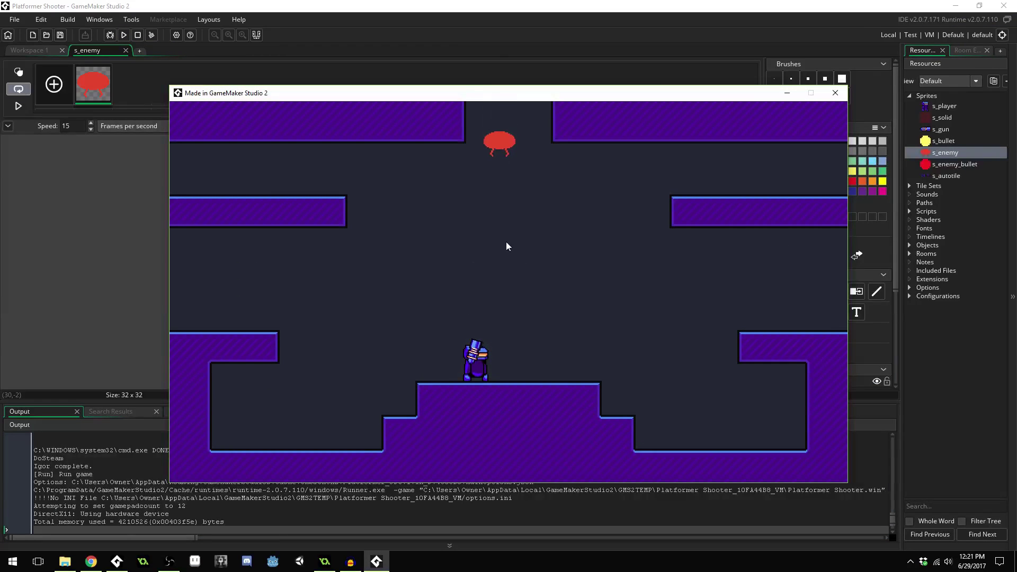
- Run the player back and forth and jump across the pit onto the right ledge
{"action": "key", "text": "d"}
{"action": "key", "text": "a"}
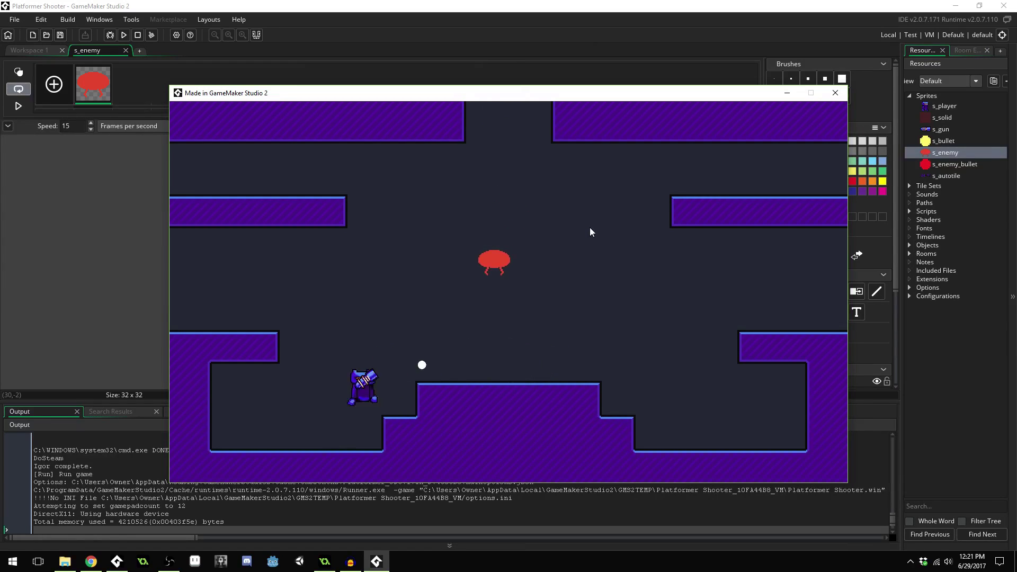
{"action": "key", "text": "d"}
{"action": "key", "text": "w"}
{"action": "key", "text": "Right"}
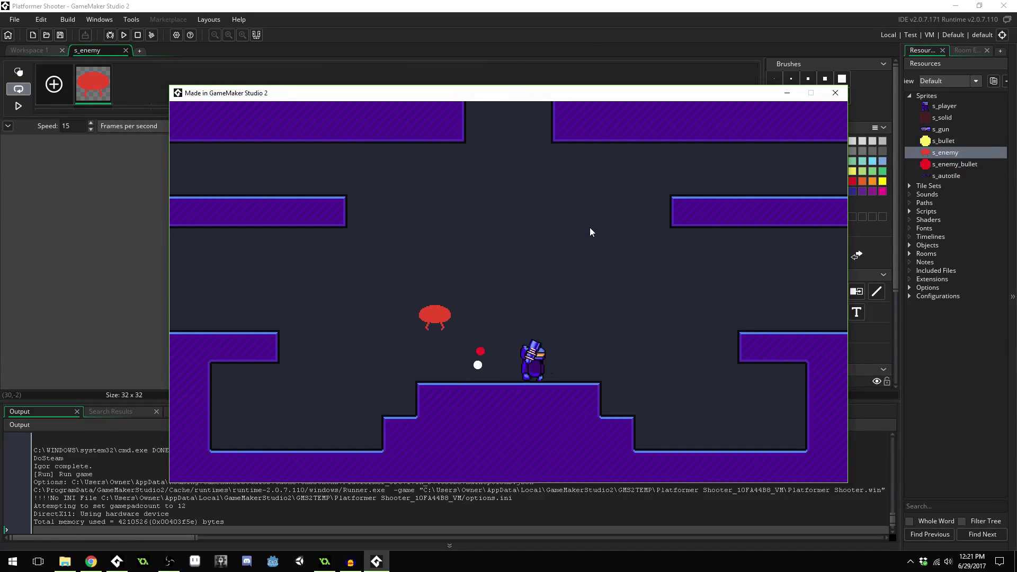
{"action": "key", "text": "space"}
{"action": "key", "text": "a"}
- Shoot bullets at the red enemy, then jump back onto the central platform
{"action": "left_click", "coordinate": [535, 297]}
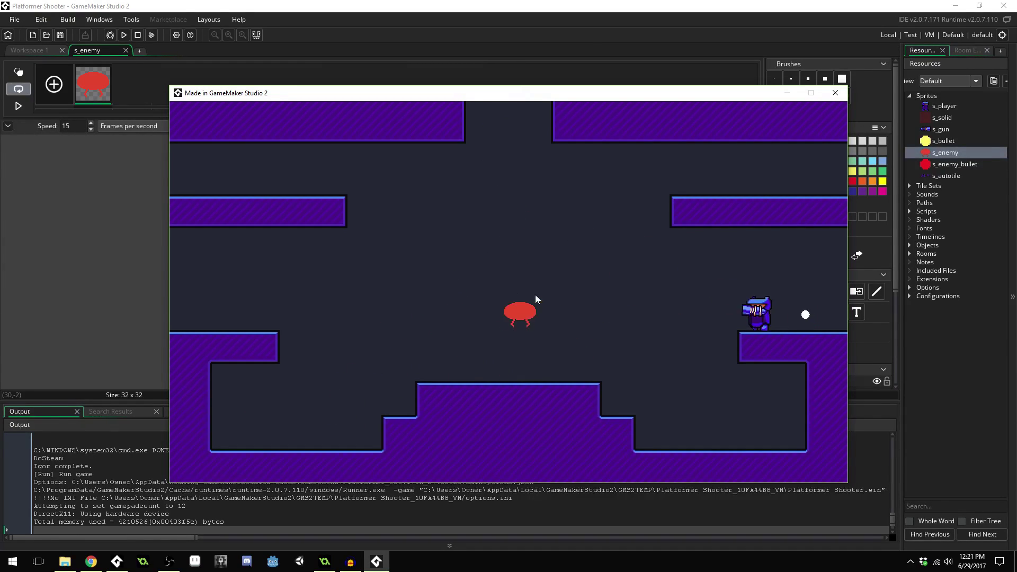
{"action": "left_click", "coordinate": [506, 261]}
{"action": "key", "text": "d"}
{"action": "key", "text": "w"}
{"action": "left_click", "coordinate": [444, 295]}
{"action": "key", "text": "a"}
{"action": "left_click", "coordinate": [443, 297]}
{"action": "key", "text": "Left"}
{"action": "key", "text": "space"}
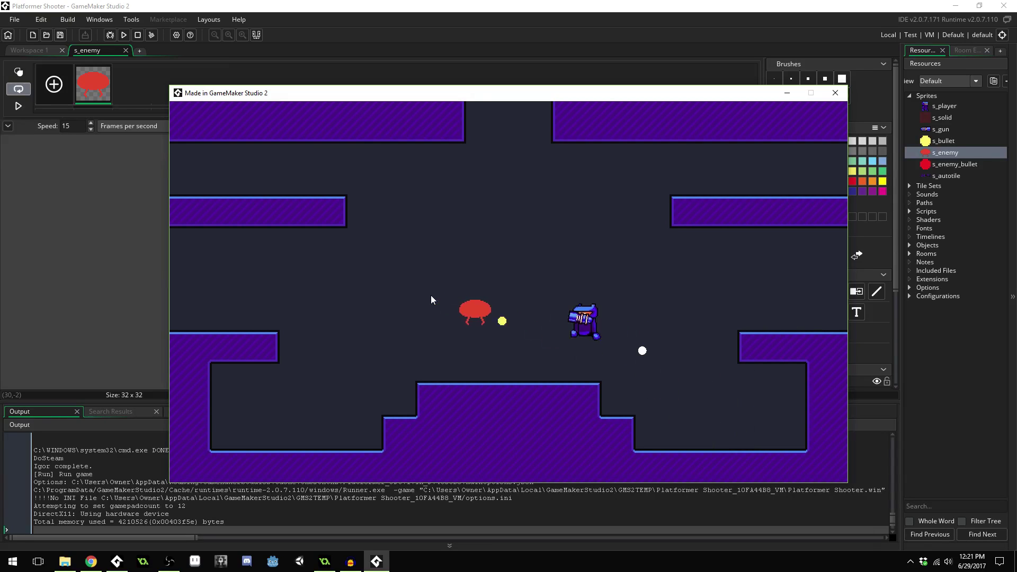
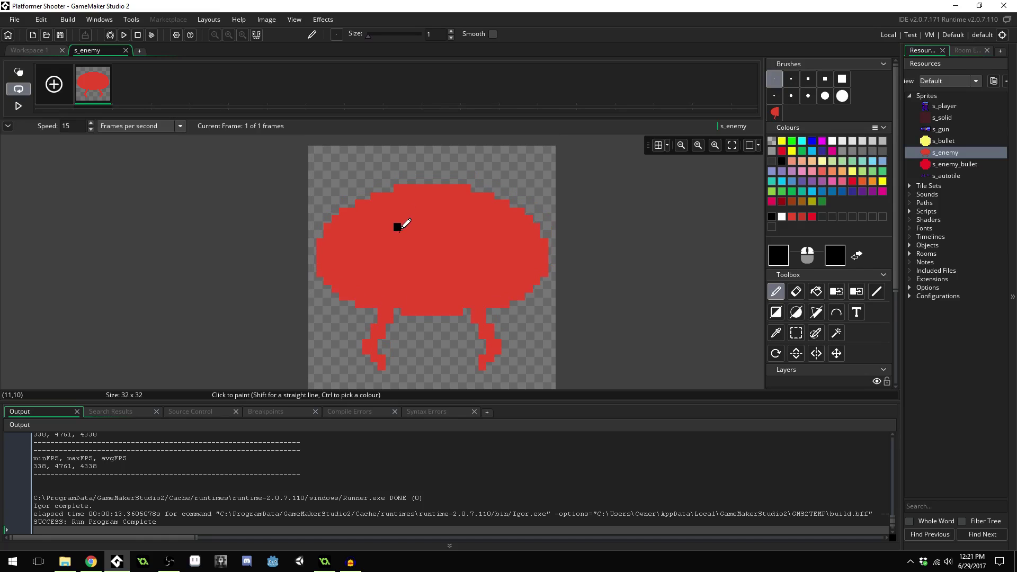
- Trace a black pixel outline along the body's lower-left edge and right leg, undoing stray pixels
{"action": "left_click", "coordinate": [266, 20]}
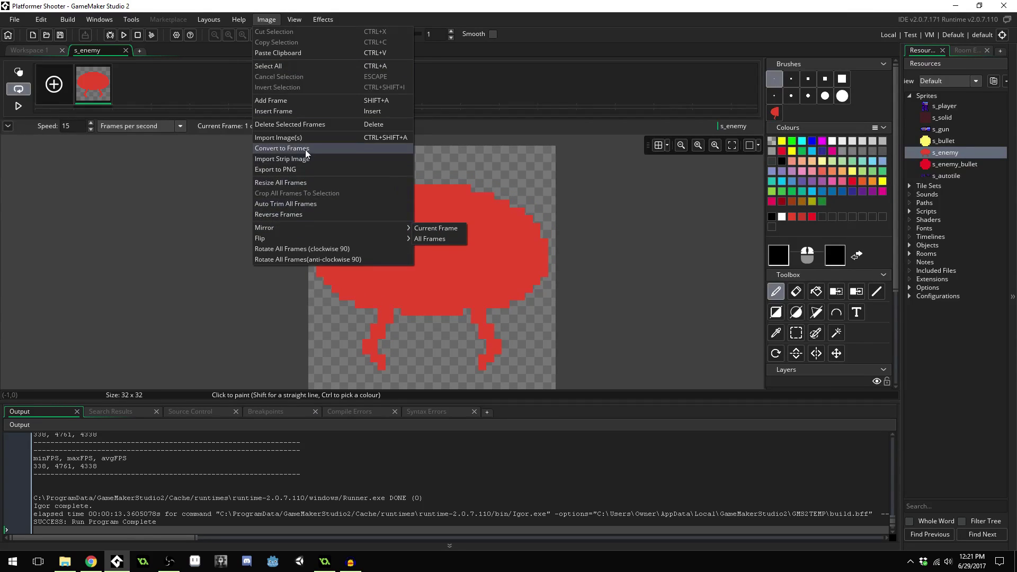
{"action": "mouse_move", "coordinate": [315, 23]}
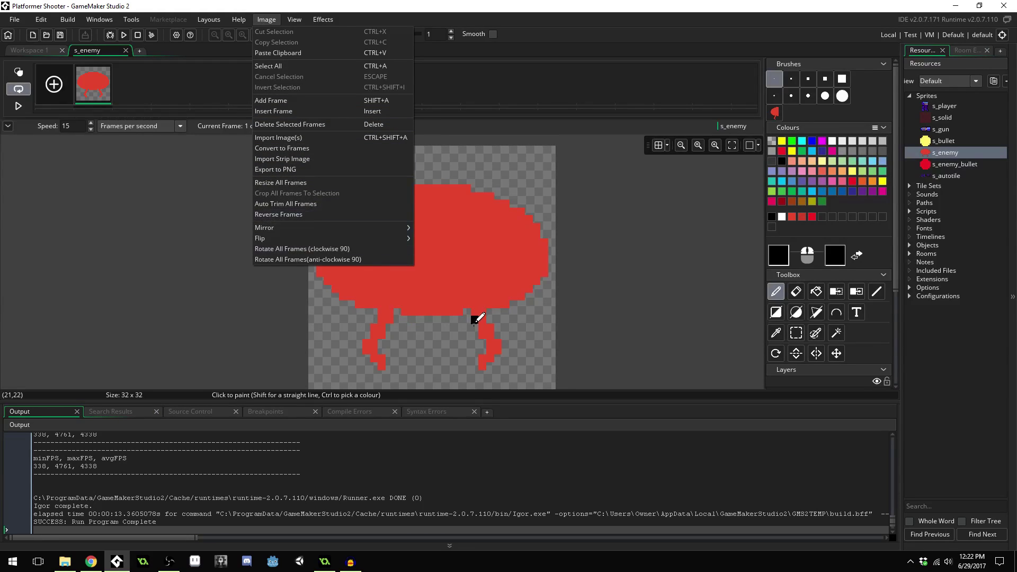
{"action": "left_click", "coordinate": [685, 223]}
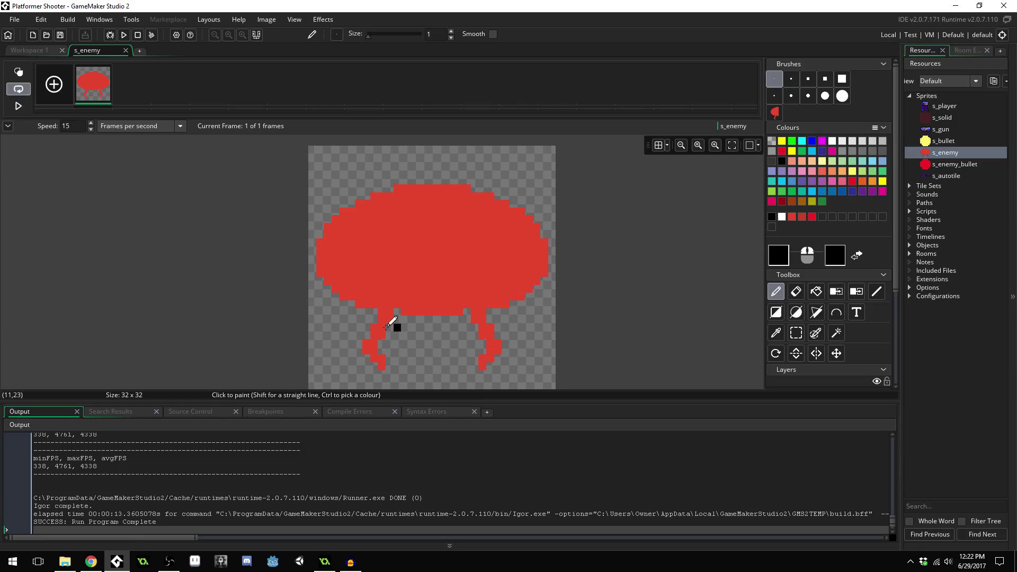
{"action": "mouse_move", "coordinate": [374, 304]}
{"action": "left_mouse_down"}
{"action": "mouse_move", "coordinate": [321, 268]}
{"action": "mouse_move", "coordinate": [336, 220]}
{"action": "mouse_move", "coordinate": [397, 190]}
{"action": "mouse_move", "coordinate": [465, 185]}
{"action": "mouse_move", "coordinate": [534, 214]}
{"action": "mouse_move", "coordinate": [543, 240]}
{"action": "mouse_move", "coordinate": [547, 262]}
{"action": "mouse_move", "coordinate": [532, 285]}
{"action": "mouse_move", "coordinate": [496, 303]}
{"action": "mouse_move", "coordinate": [503, 326]}
{"action": "left_mouse_up"}
{"action": "key", "text": "ctrl+z"}
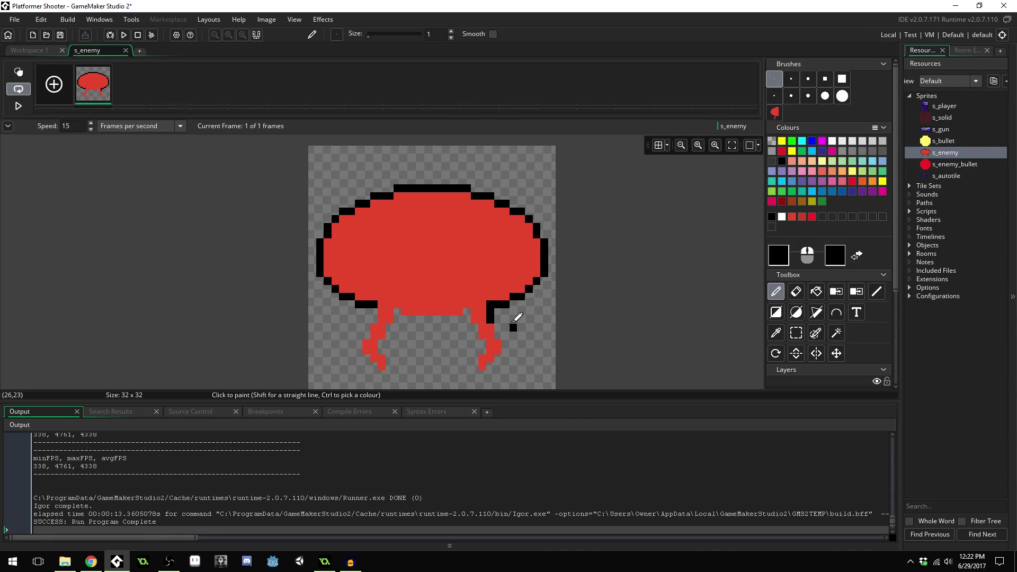
{"action": "mouse_move", "coordinate": [504, 328]}
{"action": "left_mouse_down"}
{"action": "mouse_move", "coordinate": [511, 346]}
{"action": "mouse_move", "coordinate": [480, 367]}
{"action": "mouse_move", "coordinate": [484, 332]}
{"action": "mouse_move", "coordinate": [470, 313]}
{"action": "mouse_move", "coordinate": [373, 319]}
{"action": "mouse_move", "coordinate": [365, 340]}
{"action": "mouse_move", "coordinate": [380, 373]}
{"action": "mouse_move", "coordinate": [389, 324]}
{"action": "left_mouse_up"}
- Erase a stray pixel below the left leg and paint a black row between the legs
{"action": "left_click", "coordinate": [351, 363]}
{"action": "key", "text": "e"}
{"action": "left_click", "coordinate": [351, 364]}
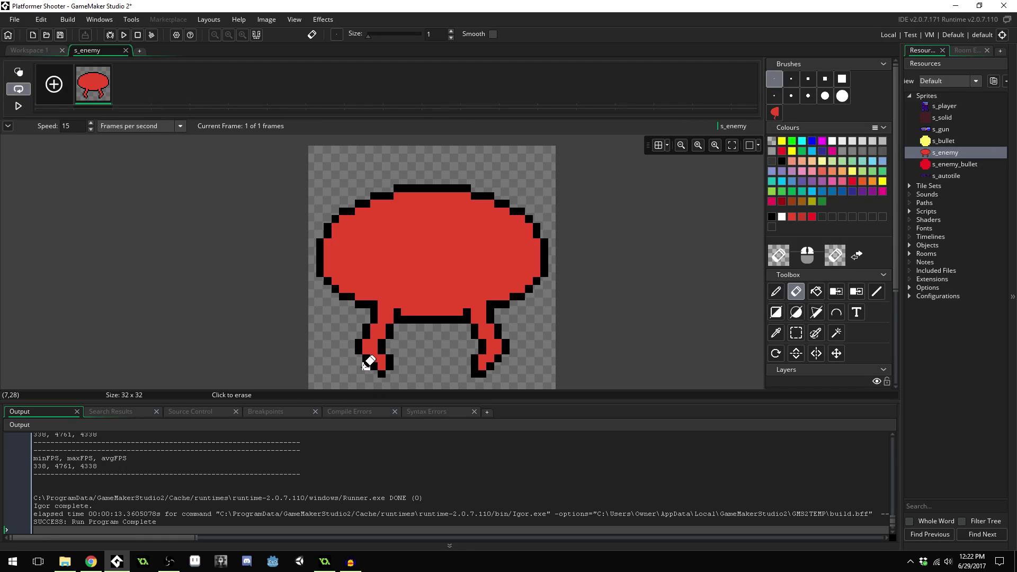
{"action": "scroll", "coordinate": [429, 208], "scroll_direction": "down", "scroll_amount": 2}
{"action": "scroll", "coordinate": [421, 211], "scroll_direction": "up", "scroll_amount": 2}
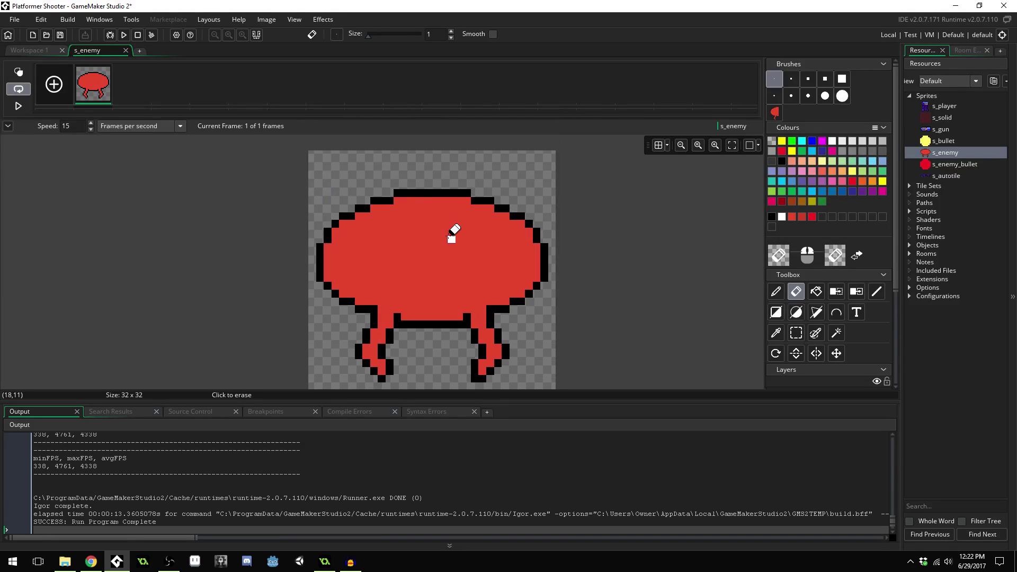
{"action": "key", "text": "p"}
{"action": "mouse_move", "coordinate": [433, 317]}
{"action": "left_mouse_down"}
{"action": "mouse_move", "coordinate": [407, 313]}
{"action": "mouse_move", "coordinate": [464, 314]}
{"action": "left_mouse_up"}
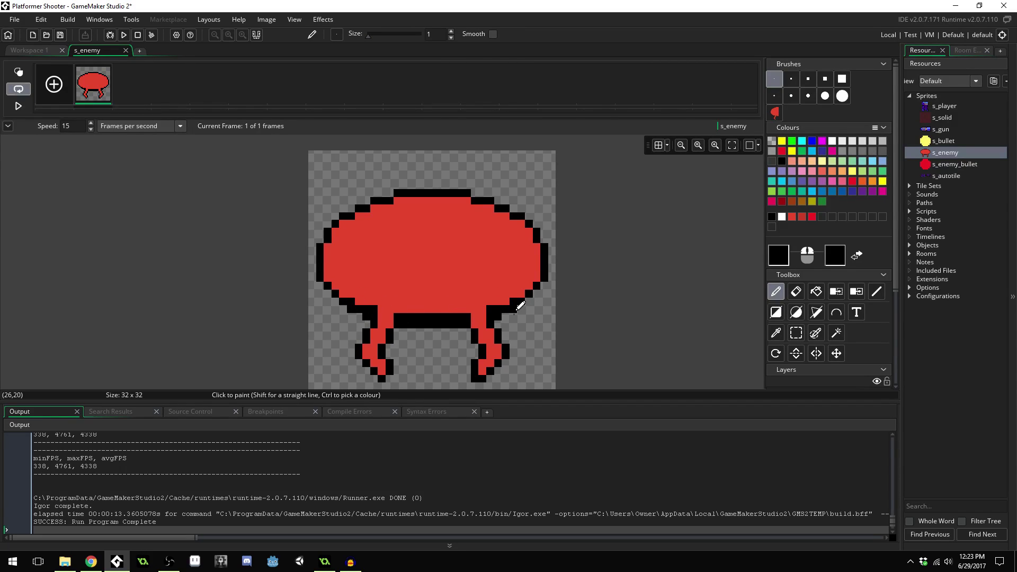
{"action": "left_click", "coordinate": [475, 285]}
{"action": "key", "text": "ctrl+z"}
- Blacken the tops of both legs, undoing a stray black pixel inside the body
{"action": "left_click", "coordinate": [377, 330]}
{"action": "left_click_drag", "start_coordinate": [400, 321], "coordinate": [378, 321]}
{"action": "mouse_move", "coordinate": [469, 319]}
{"action": "left_mouse_down"}
{"action": "mouse_move", "coordinate": [492, 312]}
{"action": "mouse_move", "coordinate": [479, 309]}
{"action": "left_mouse_up"}
{"action": "left_click", "coordinate": [472, 277]}
{"action": "key", "text": "ctrl+z"}
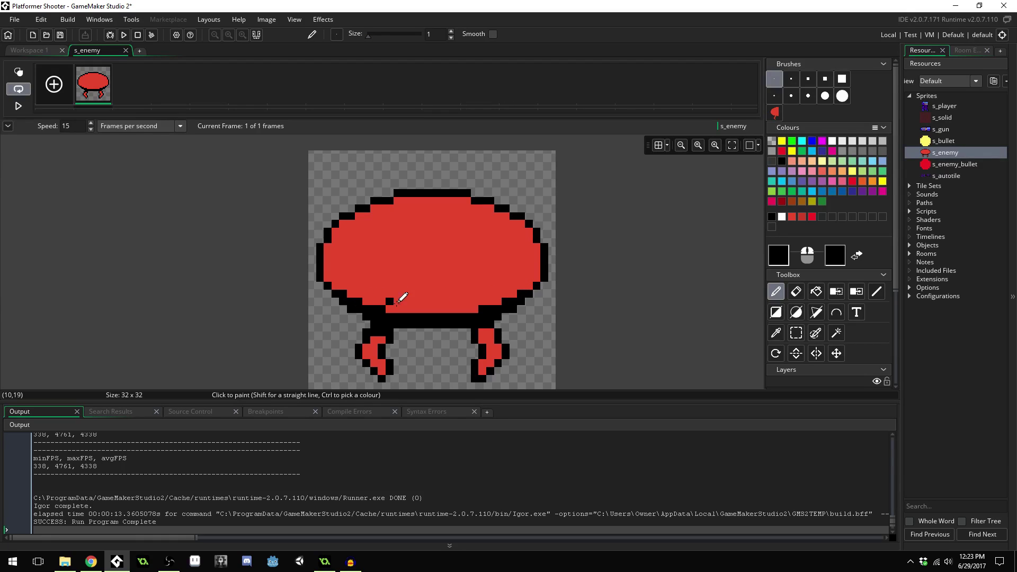
{"action": "mouse_move", "coordinate": [379, 338]}
{"action": "left_mouse_down"}
{"action": "mouse_move", "coordinate": [488, 331]}
{"action": "mouse_move", "coordinate": [482, 339]}
{"action": "left_mouse_up"}
{"action": "scroll", "coordinate": [426, 262], "scroll_direction": "down", "scroll_amount": 7}
{"action": "scroll", "coordinate": [415, 256], "scroll_direction": "up", "scroll_amount": 6}
{"action": "scroll", "coordinate": [449, 246], "scroll_direction": "down", "scroll_amount": 4}
{"action": "scroll", "coordinate": [455, 236], "scroll_direction": "up", "scroll_amount": 2}
{"action": "scroll", "coordinate": [441, 243], "scroll_direction": "up", "scroll_amount": 3}
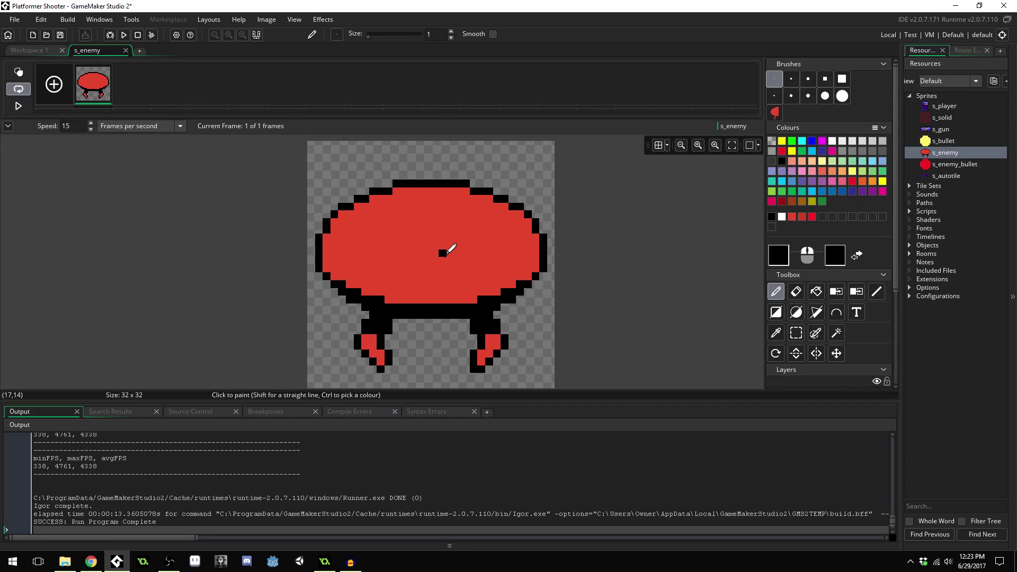
- Paint a 2x2 red reference square top-left and set the drawing colour to dark maroon 7F1947
{"action": "left_click", "coordinate": [432, 228], "text": "ctrl"}
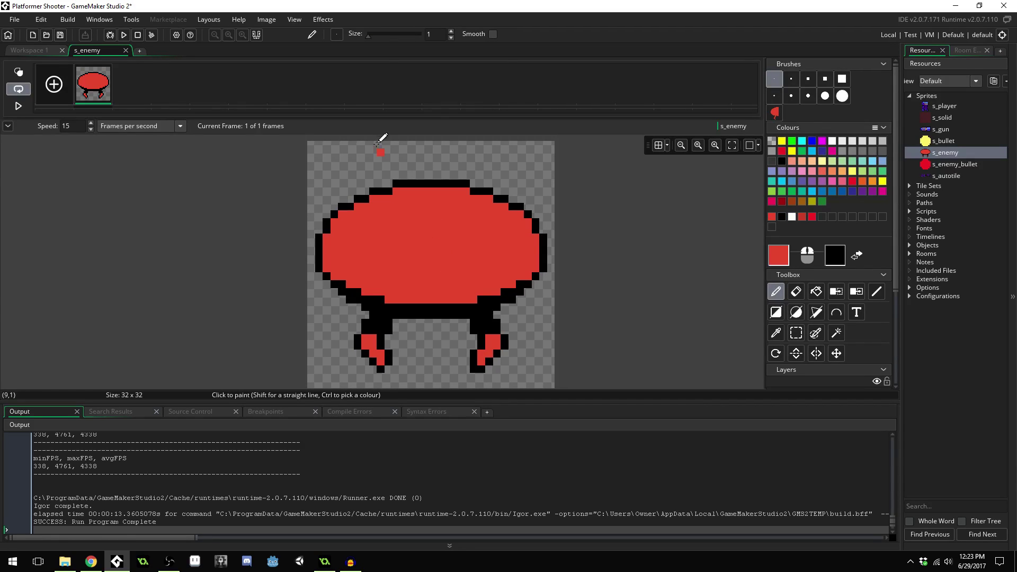
{"action": "left_click_drag", "start_coordinate": [330, 163], "coordinate": [335, 166]}
{"action": "left_click", "coordinate": [784, 259]}
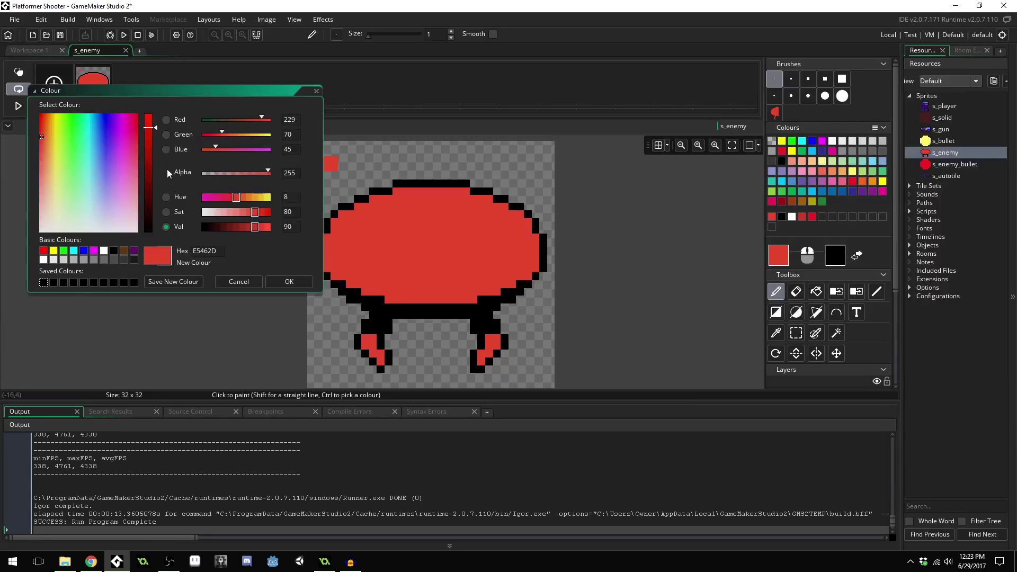
{"action": "left_click", "coordinate": [243, 229]}
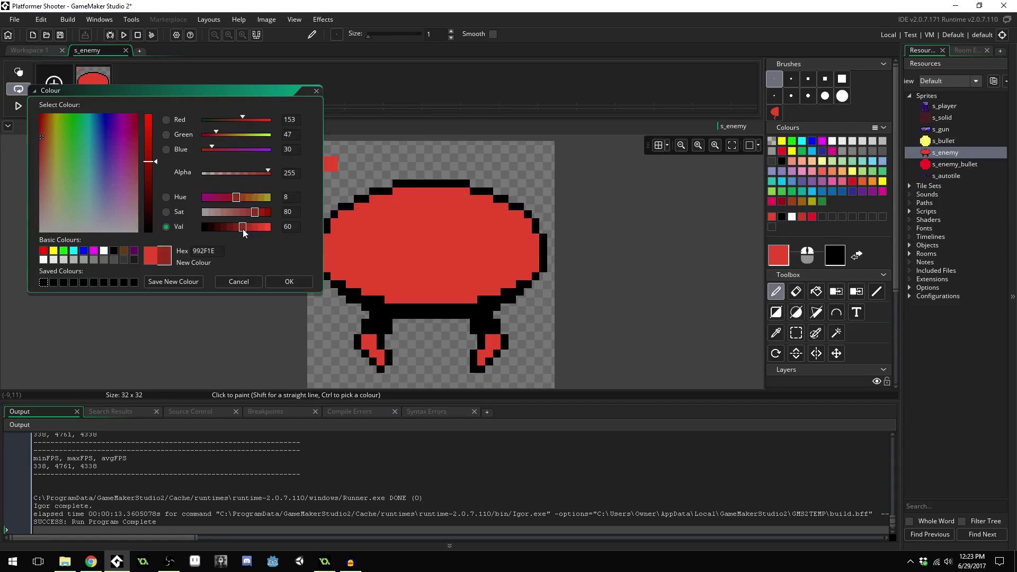
{"action": "left_click", "coordinate": [230, 196]}
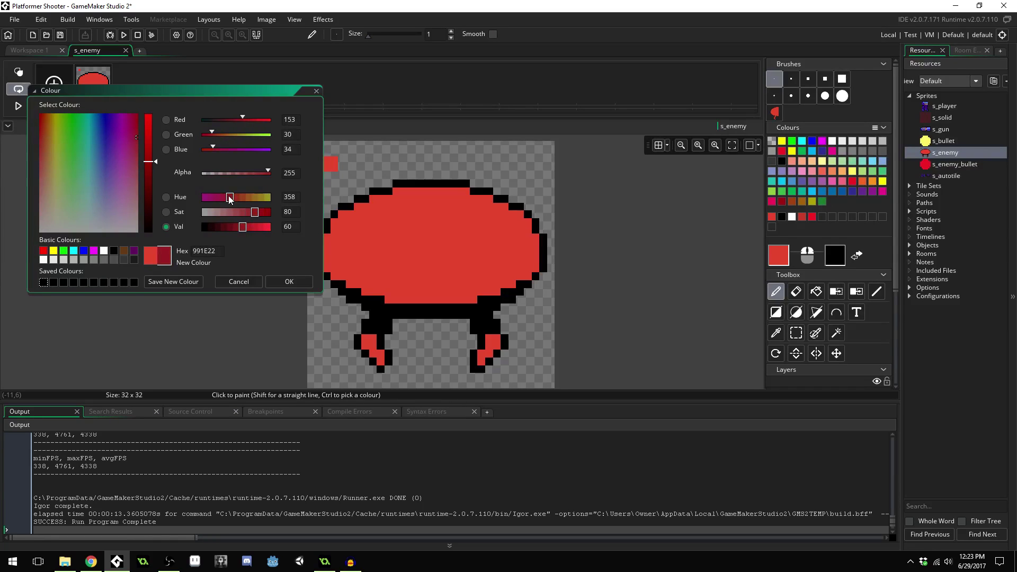
{"action": "left_click", "coordinate": [236, 227]}
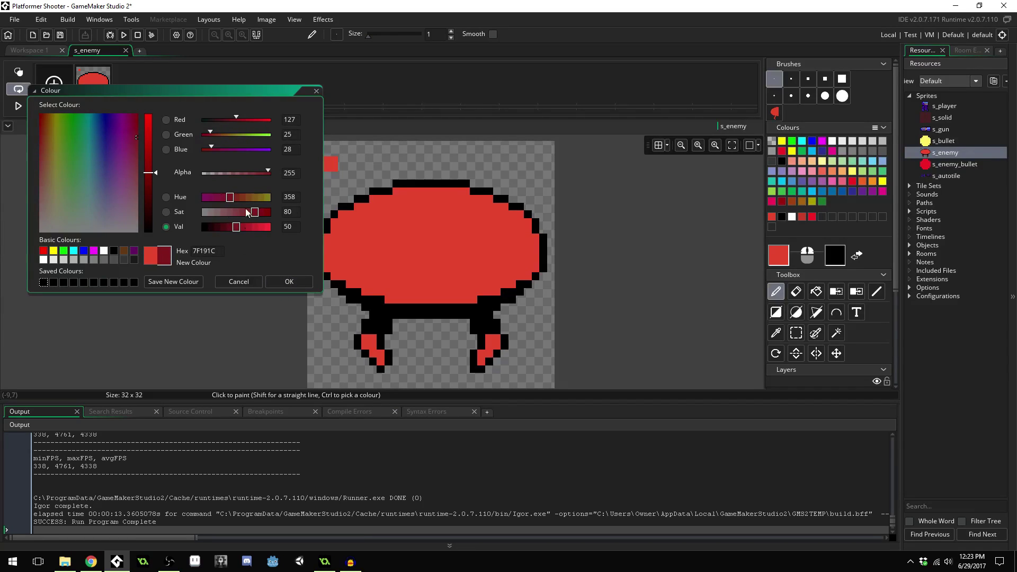
{"action": "left_click_drag", "start_coordinate": [211, 150], "coordinate": [215, 150]}
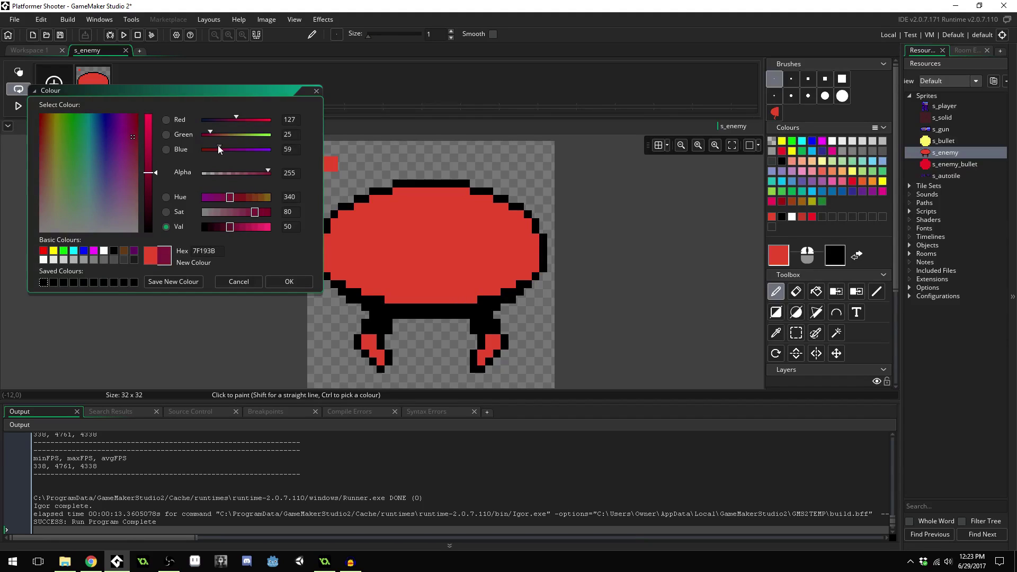
{"action": "left_click", "coordinate": [286, 282]}
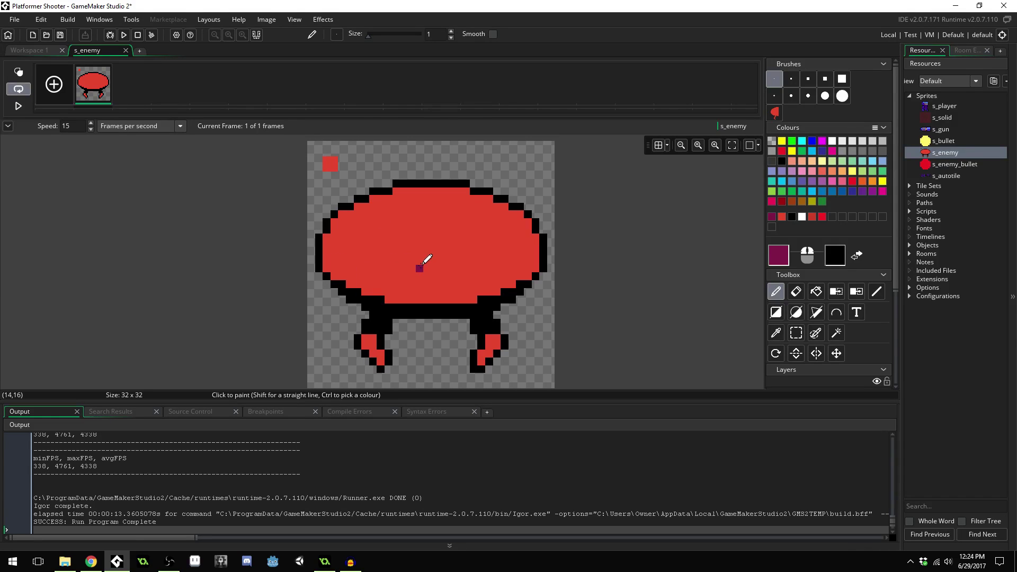
- Flood-fill the body and both legs with dark maroon
{"action": "key", "text": "f"}
{"action": "left_click", "coordinate": [446, 246]}
{"action": "left_click", "coordinate": [499, 341]}
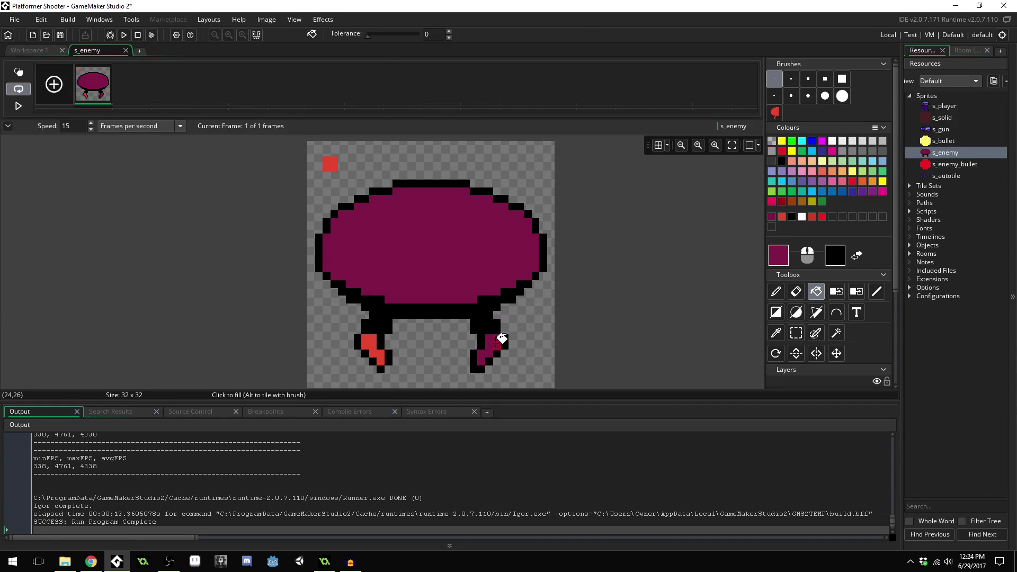
{"action": "left_click", "coordinate": [373, 342]}
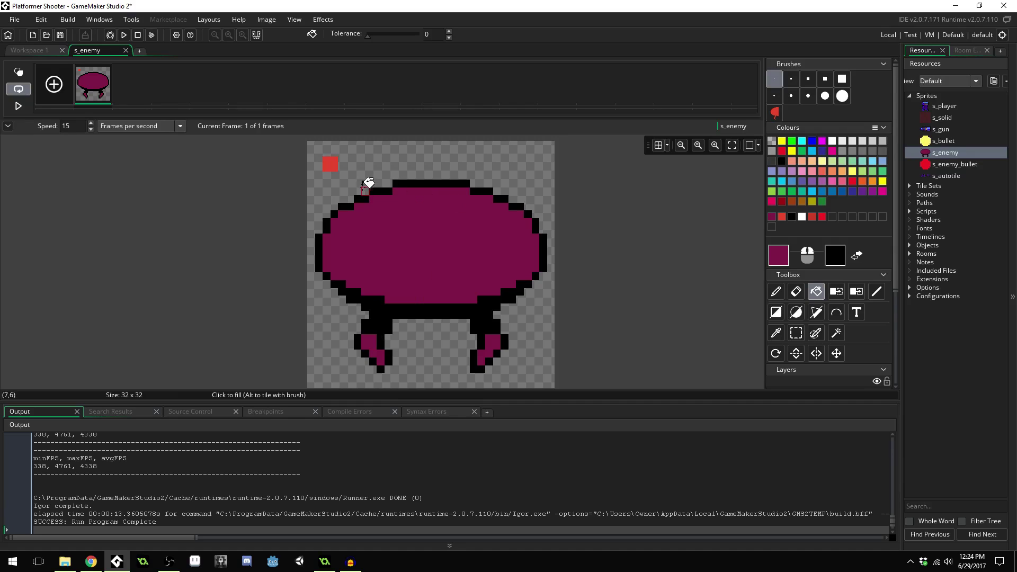
- Repaint both feet red, keeping the black outline beside the right leg intact
{"action": "left_click", "coordinate": [329, 163], "text": "ctrl"}
{"action": "key", "text": "d"}
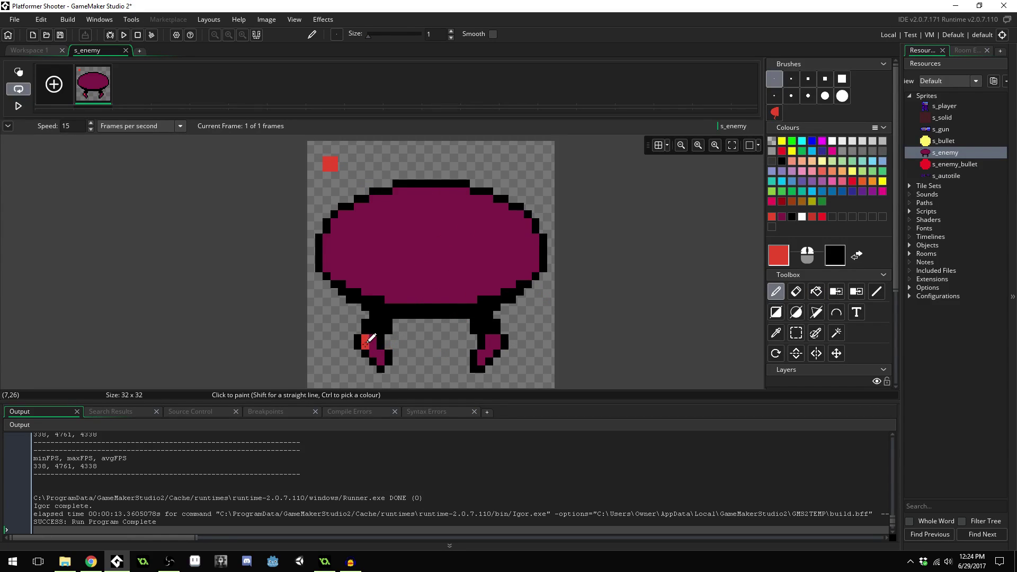
{"action": "mouse_move", "coordinate": [504, 339]}
{"action": "left_mouse_down"}
{"action": "mouse_move", "coordinate": [490, 339]}
{"action": "mouse_move", "coordinate": [498, 346]}
{"action": "left_mouse_up"}
{"action": "left_click", "coordinate": [506, 345], "text": "ctrl"}
{"action": "left_click", "coordinate": [504, 339]}
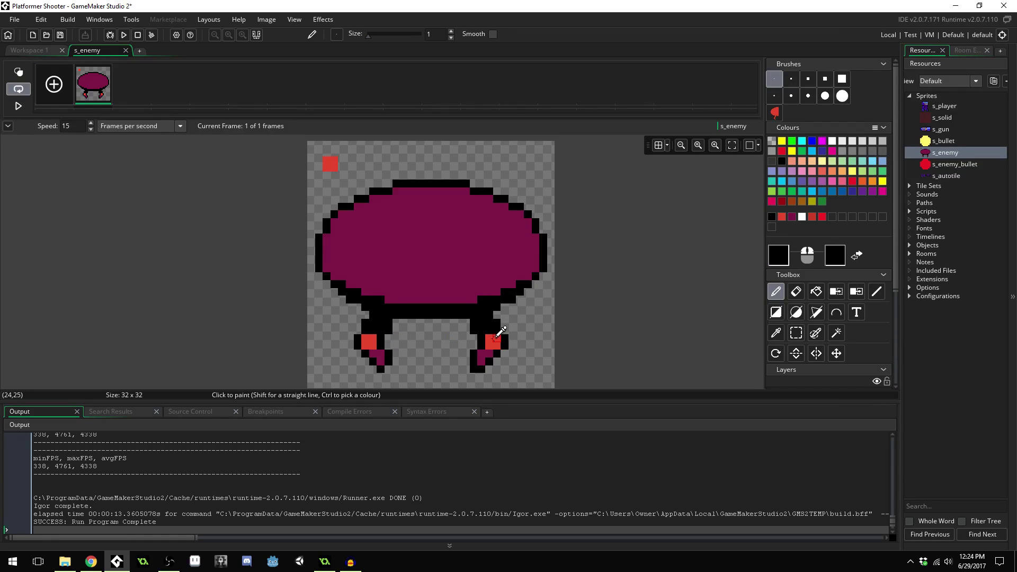
{"action": "left_click", "coordinate": [496, 338], "text": "ctrl"}
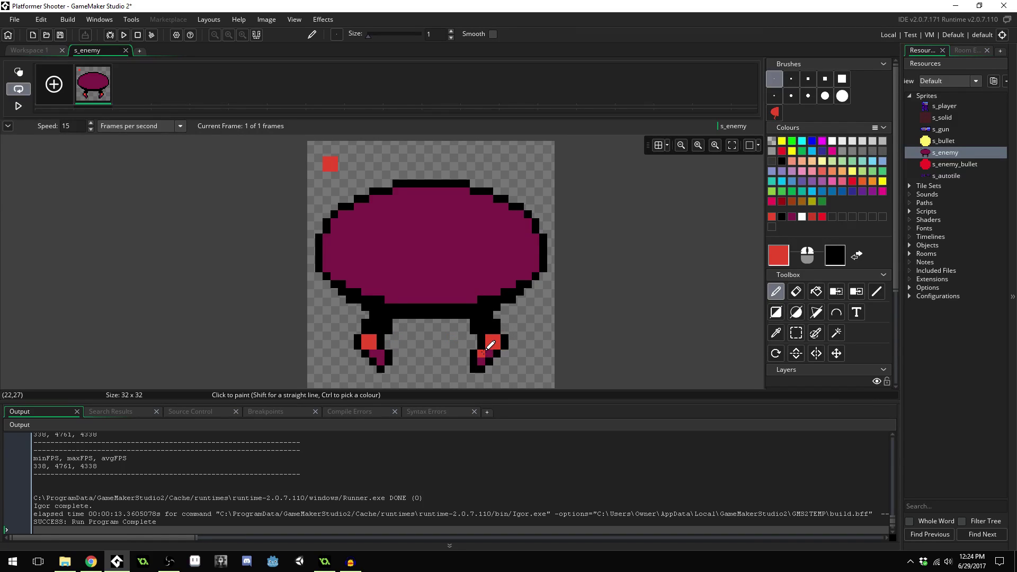
{"action": "left_click", "coordinate": [488, 353]}
{"action": "scroll", "coordinate": [510, 273], "scroll_direction": "down", "scroll_amount": 3}
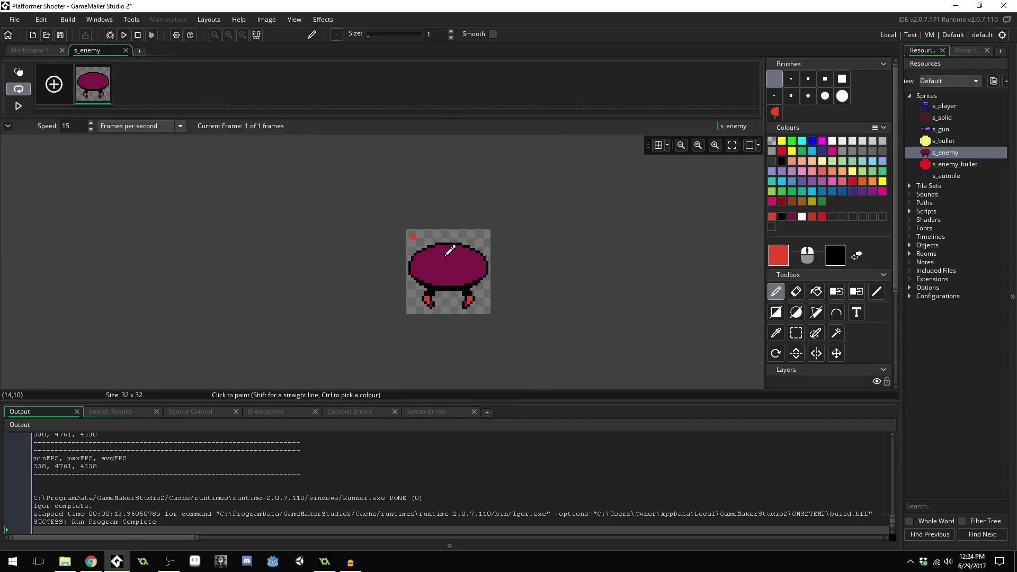
- Draw a small black eye ring in the body's centre, covering stray pixels with maroon
{"action": "scroll", "coordinate": [451, 274], "scroll_direction": "up", "scroll_amount": 4}
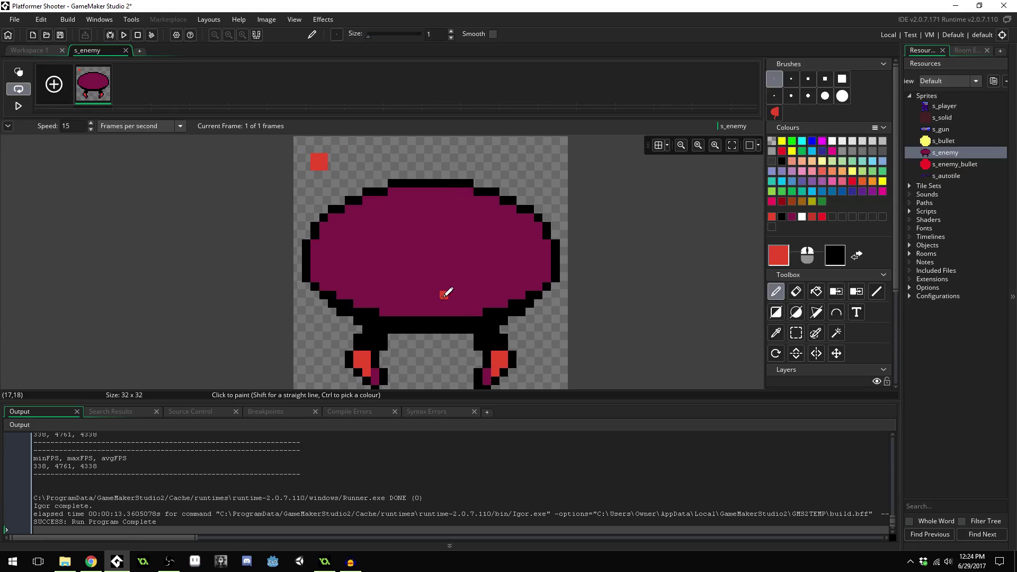
{"action": "scroll", "coordinate": [432, 227], "scroll_direction": "down", "scroll_amount": 1}
{"action": "scroll", "coordinate": [456, 228], "scroll_direction": "up", "scroll_amount": 1}
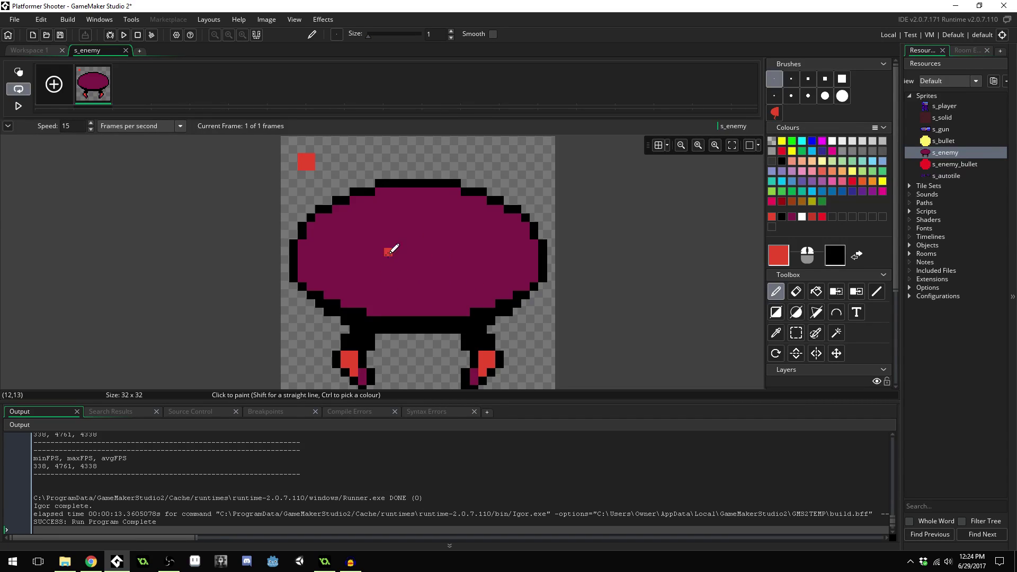
{"action": "left_click", "coordinate": [417, 320], "text": "ctrl"}
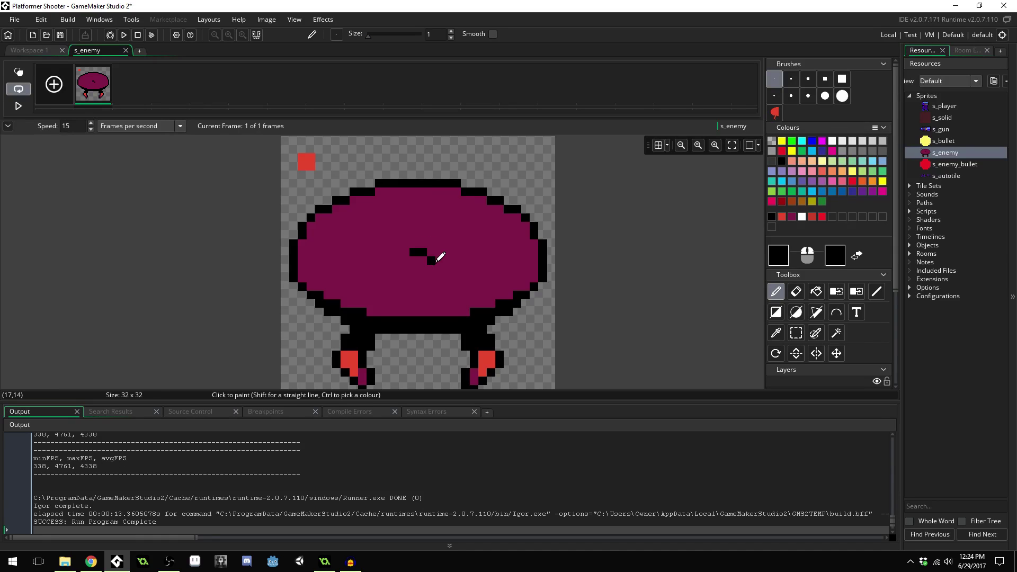
{"action": "left_click_drag", "start_coordinate": [396, 261], "coordinate": [382, 269]}
{"action": "left_click", "coordinate": [382, 254], "text": "ctrl"}
{"action": "left_click", "coordinate": [380, 269]}
{"action": "left_click", "coordinate": [391, 267], "text": "ctrl"}
{"action": "left_click", "coordinate": [391, 276]}
{"action": "left_click_drag", "start_coordinate": [408, 279], "coordinate": [424, 288]}
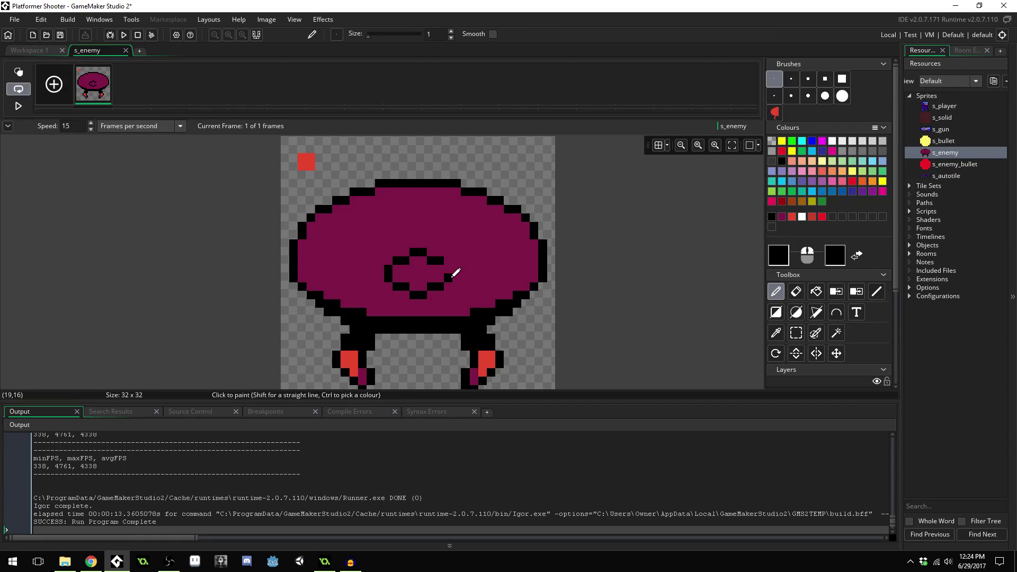
{"action": "left_click", "coordinate": [451, 265]}
{"action": "mouse_move", "coordinate": [392, 265]}
{"action": "left_mouse_down"}
{"action": "mouse_move", "coordinate": [434, 248]}
{"action": "mouse_move", "coordinate": [432, 257]}
{"action": "mouse_move", "coordinate": [398, 260]}
{"action": "left_mouse_up"}
{"action": "left_click", "coordinate": [441, 271], "text": "ctrl"}
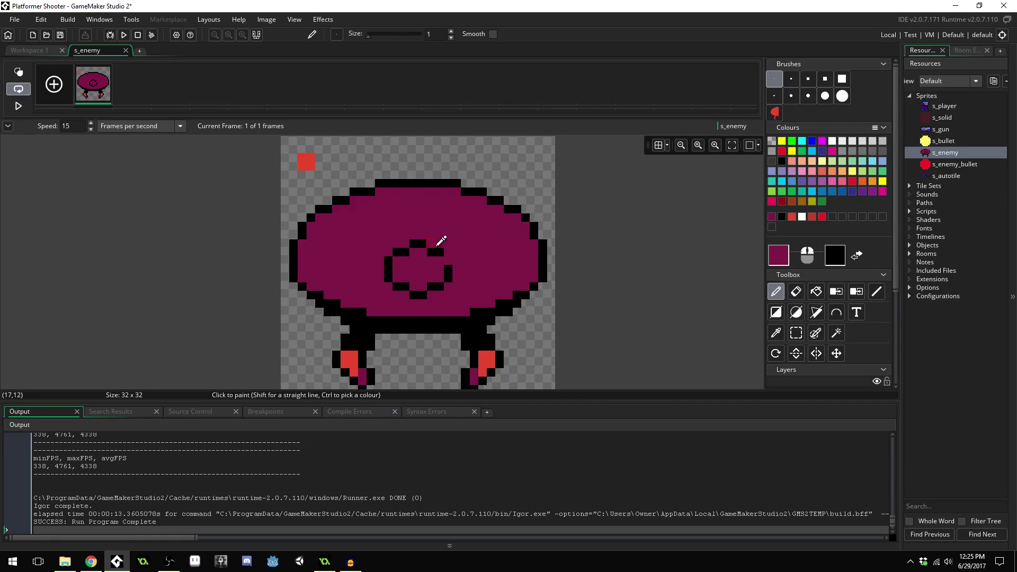
- Tidy the ring's right side and add a black pixel to its left
{"action": "left_click", "coordinate": [435, 254], "text": "ctrl"}
{"action": "left_click", "coordinate": [447, 259]}
{"action": "scroll", "coordinate": [350, 216], "scroll_direction": "down", "scroll_amount": 2}
{"action": "scroll", "coordinate": [360, 218], "scroll_direction": "down", "scroll_amount": 1}
{"action": "scroll", "coordinate": [440, 227], "scroll_direction": "up", "scroll_amount": 1}
{"action": "middle_click_drag", "start_coordinate": [487, 239], "coordinate": [393, 292]}
{"action": "left_click", "coordinate": [280, 274]}
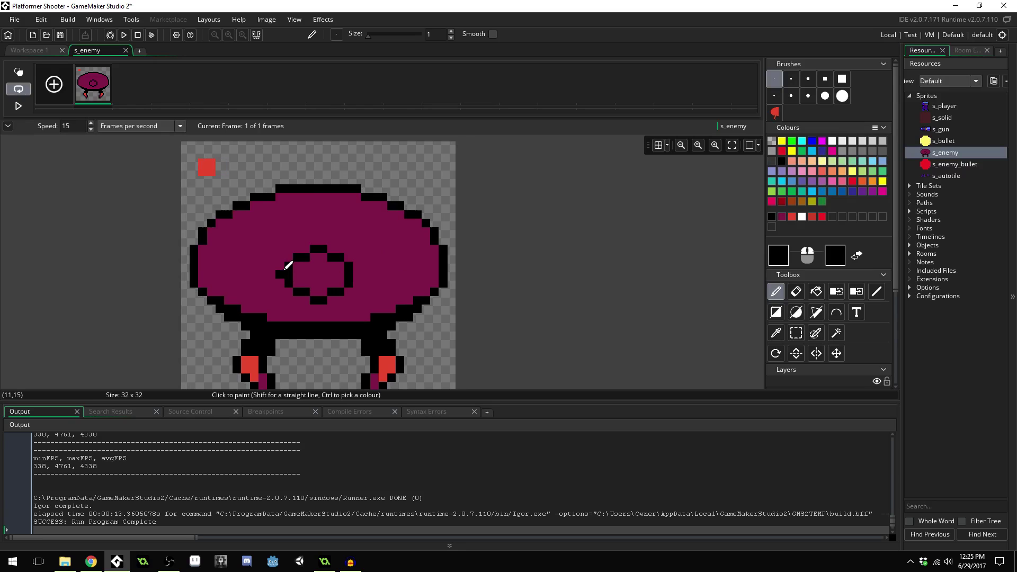
{"action": "scroll", "coordinate": [334, 205], "scroll_direction": "down", "scroll_amount": 1}
{"action": "scroll", "coordinate": [386, 234], "scroll_direction": "down", "scroll_amount": 3, "text": "ctrl"}
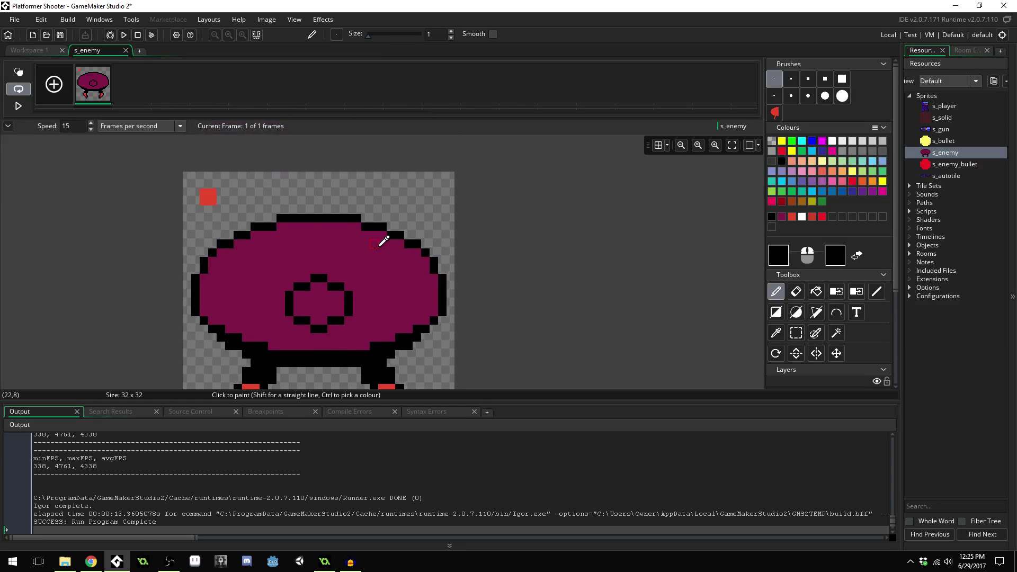
{"action": "scroll", "coordinate": [371, 247], "scroll_direction": "down", "scroll_amount": 1, "text": "ctrl"}
{"action": "scroll", "coordinate": [339, 241], "scroll_direction": "up", "scroll_amount": 4, "text": "ctrl"}
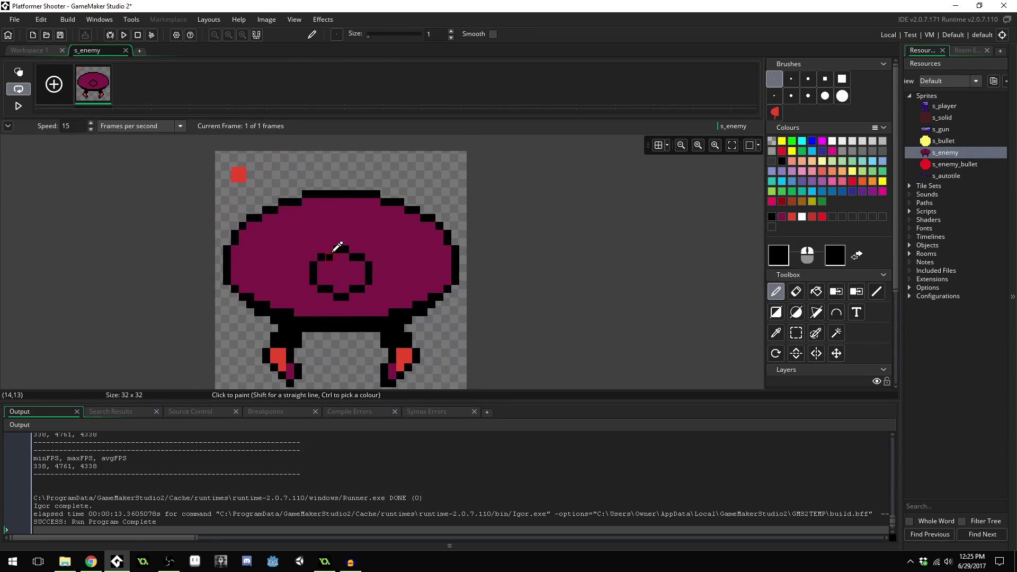
{"action": "scroll", "coordinate": [390, 246], "scroll_direction": "up", "scroll_amount": 2, "text": "ctrl"}
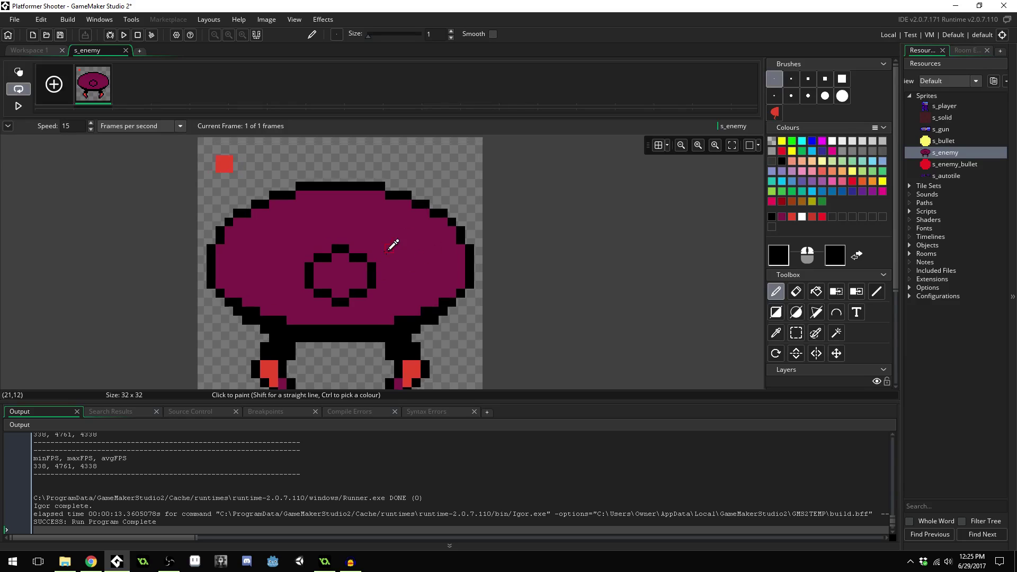
{"action": "scroll", "coordinate": [286, 247], "scroll_direction": "down", "scroll_amount": 3, "text": "ctrl"}
{"action": "scroll", "coordinate": [304, 261], "scroll_direction": "up", "scroll_amount": 1}
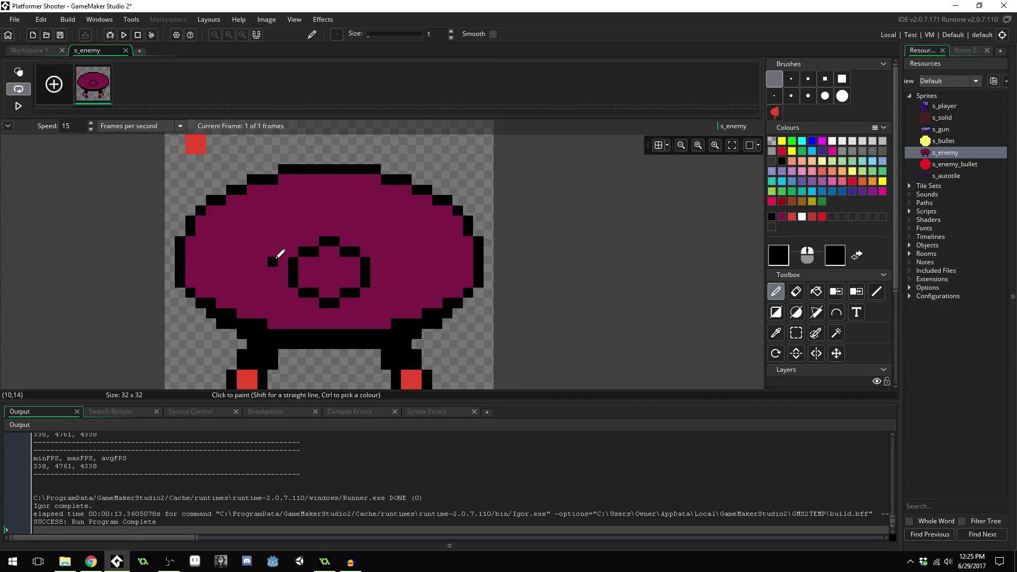
- Add curled black arms under both sides of the ring, thickening the right arm's tip
{"action": "left_click_drag", "start_coordinate": [270, 273], "coordinate": [264, 258]}
{"action": "left_click", "coordinate": [380, 277]}
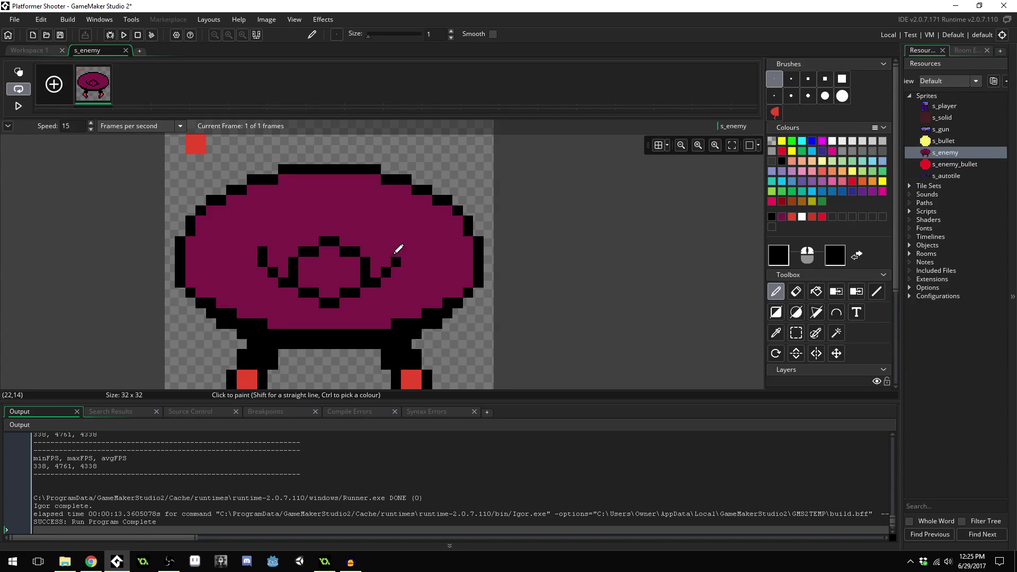
{"action": "mouse_move", "coordinate": [296, 292]}
{"action": "left_mouse_down"}
{"action": "mouse_move", "coordinate": [288, 284]}
{"action": "mouse_move", "coordinate": [348, 297]}
{"action": "left_mouse_up"}
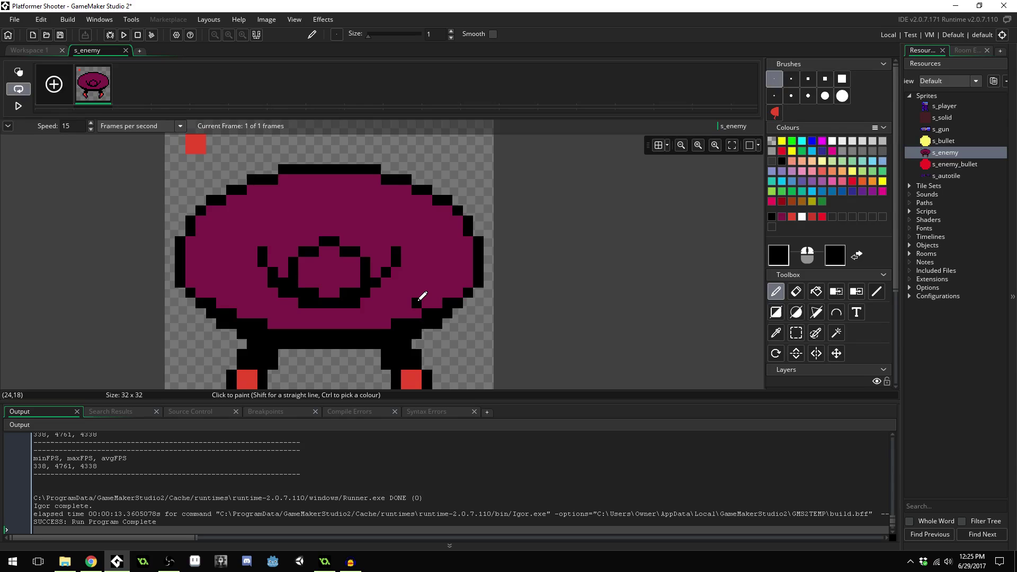
{"action": "left_click", "coordinate": [375, 288]}
{"action": "scroll", "coordinate": [355, 227], "scroll_direction": "down", "scroll_amount": 5}
{"action": "scroll", "coordinate": [353, 245], "scroll_direction": "up", "scroll_amount": 6}
{"action": "key", "text": "ctrl+z"}
{"action": "scroll", "coordinate": [363, 233], "scroll_direction": "down", "scroll_amount": 4}
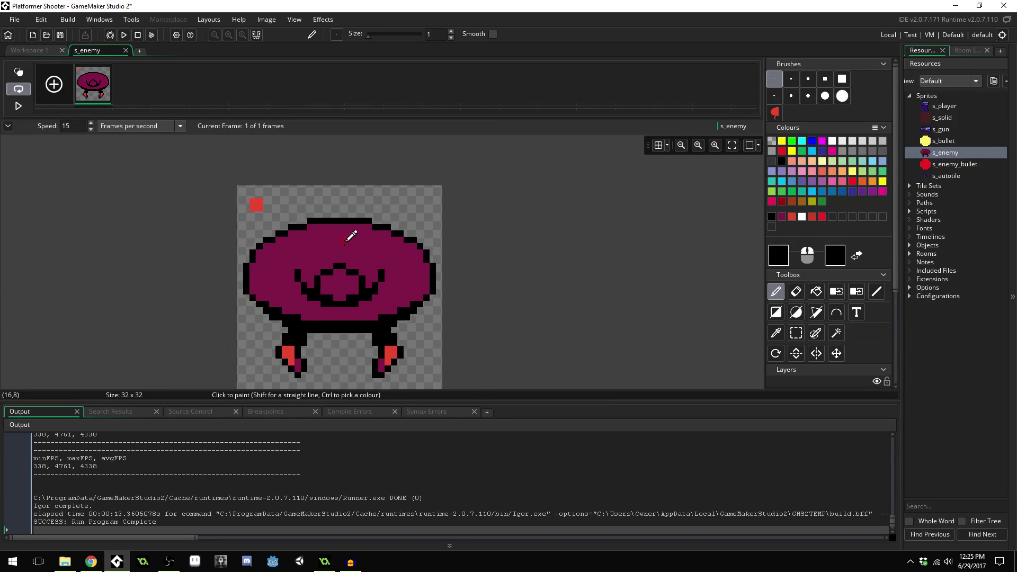
{"action": "scroll", "coordinate": [352, 231], "scroll_direction": "up", "scroll_amount": 3}
{"action": "scroll", "coordinate": [342, 262], "scroll_direction": "up", "scroll_amount": 1}
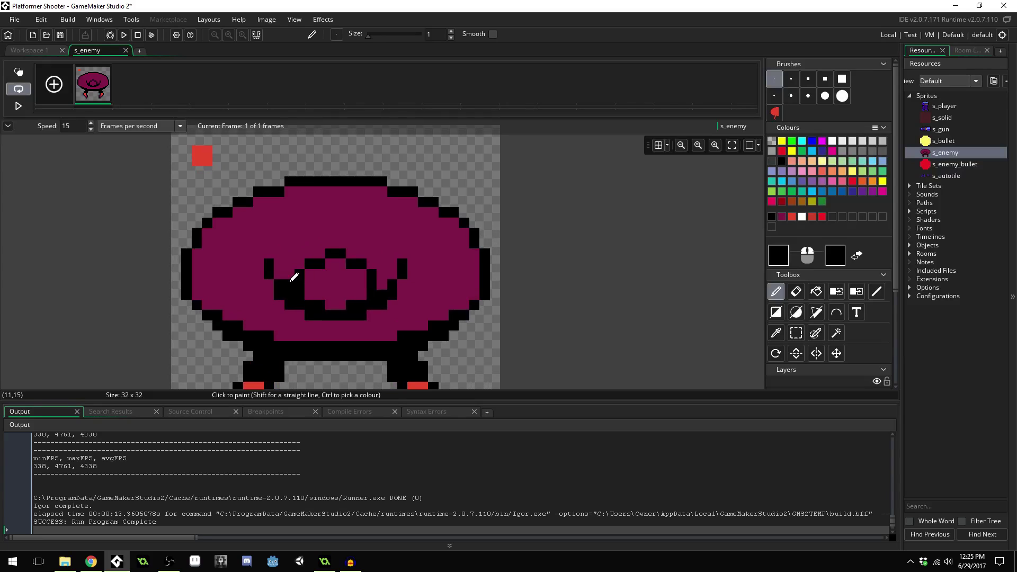
{"action": "left_click", "coordinate": [381, 274]}
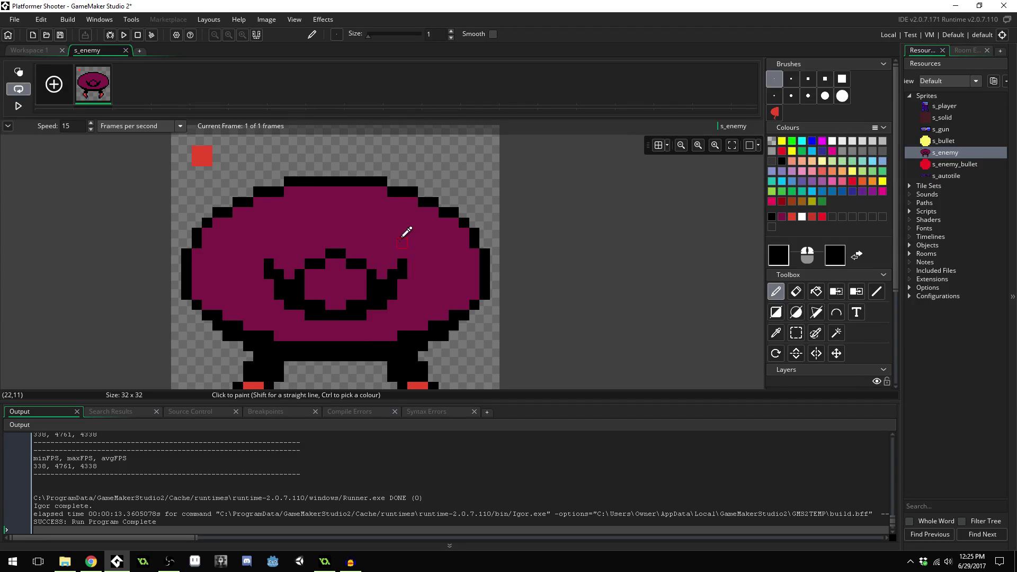
{"action": "scroll", "coordinate": [394, 231], "scroll_direction": "down", "scroll_amount": 2}
{"action": "scroll", "coordinate": [413, 231], "scroll_direction": "up", "scroll_amount": 2}
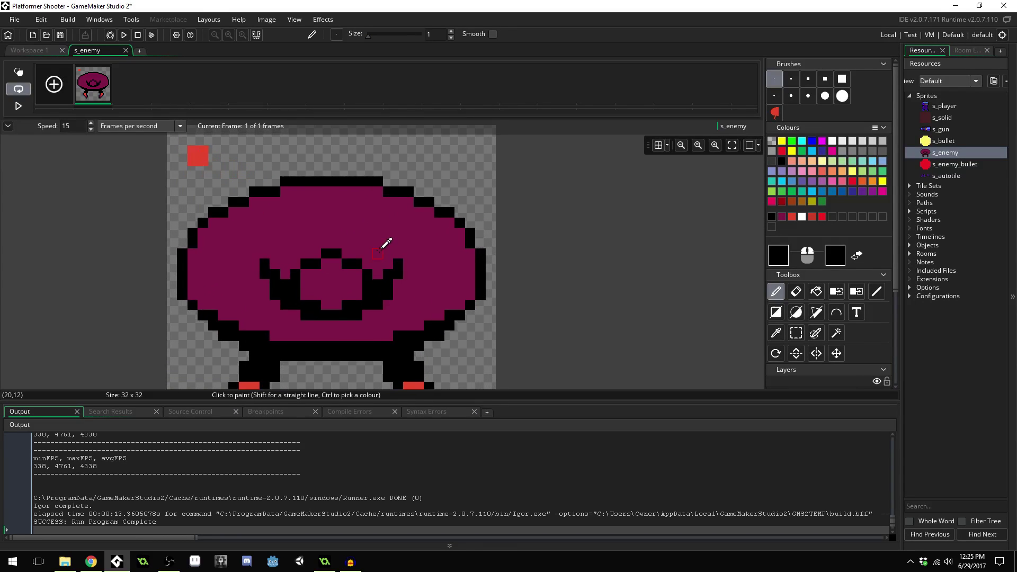
{"action": "scroll", "coordinate": [385, 243], "scroll_direction": "up", "scroll_amount": 1}
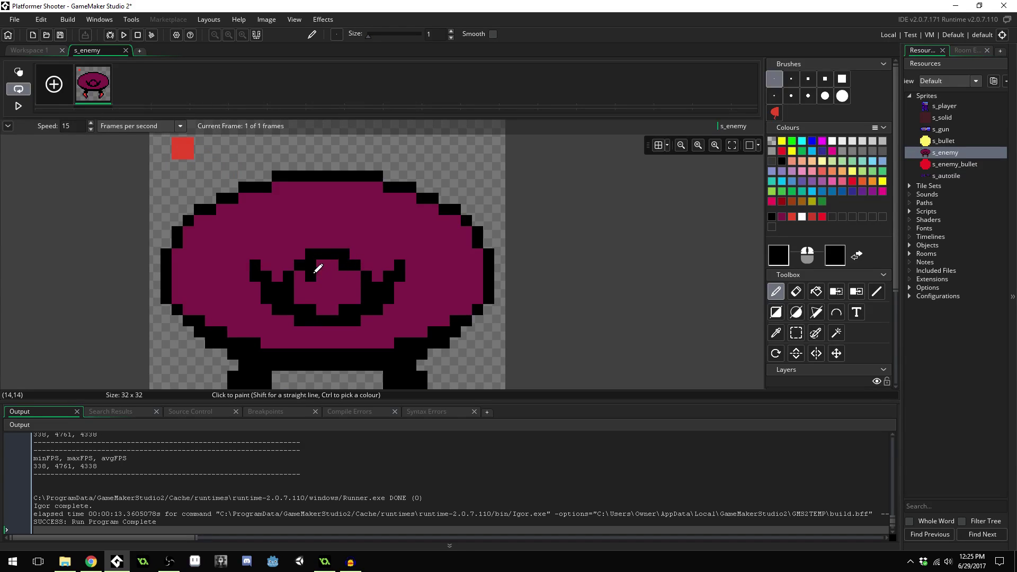
- Undo a stray pixel atop the ring and paint the gaps inside the ring maroon
{"action": "key", "text": "ctrl+z"}
{"action": "left_click", "coordinate": [334, 276], "text": "ctrl"}
{"action": "left_click_drag", "start_coordinate": [324, 265], "coordinate": [312, 262]}
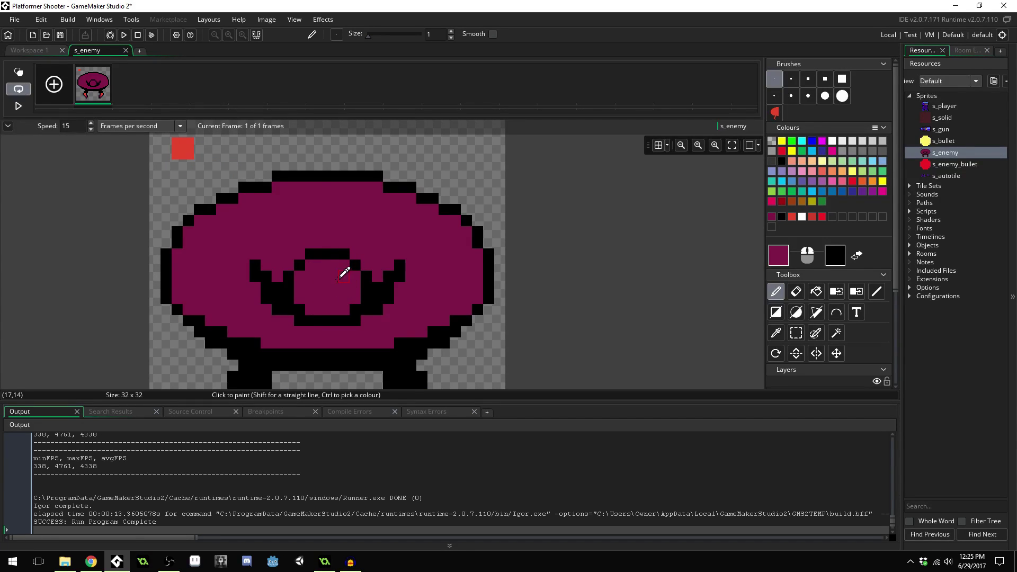
{"action": "scroll", "coordinate": [351, 270], "scroll_direction": "down", "scroll_amount": 2}
{"action": "scroll", "coordinate": [329, 243], "scroll_direction": "up", "scroll_amount": 2}
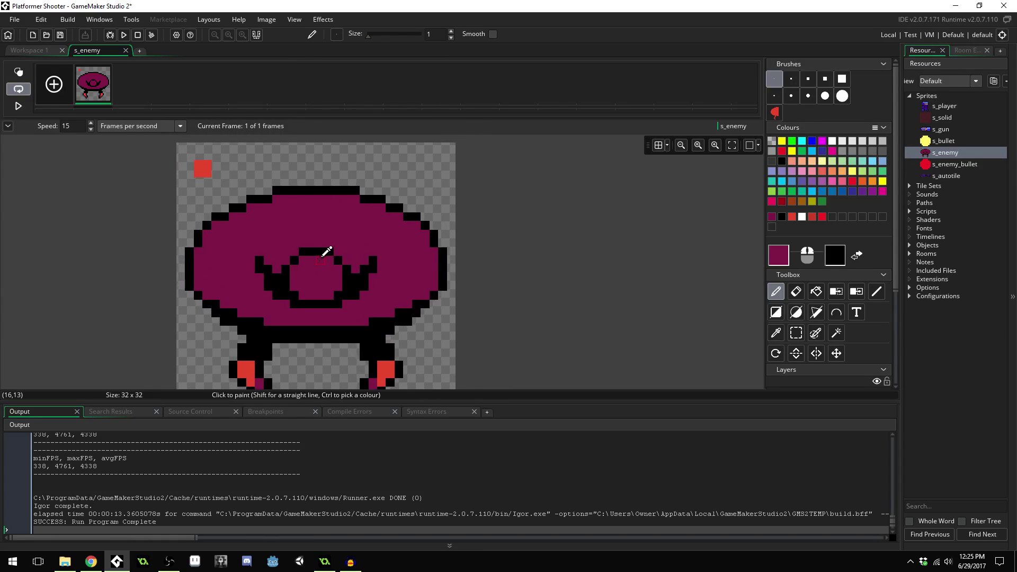
{"action": "scroll", "coordinate": [322, 262], "scroll_direction": "up", "scroll_amount": 1}
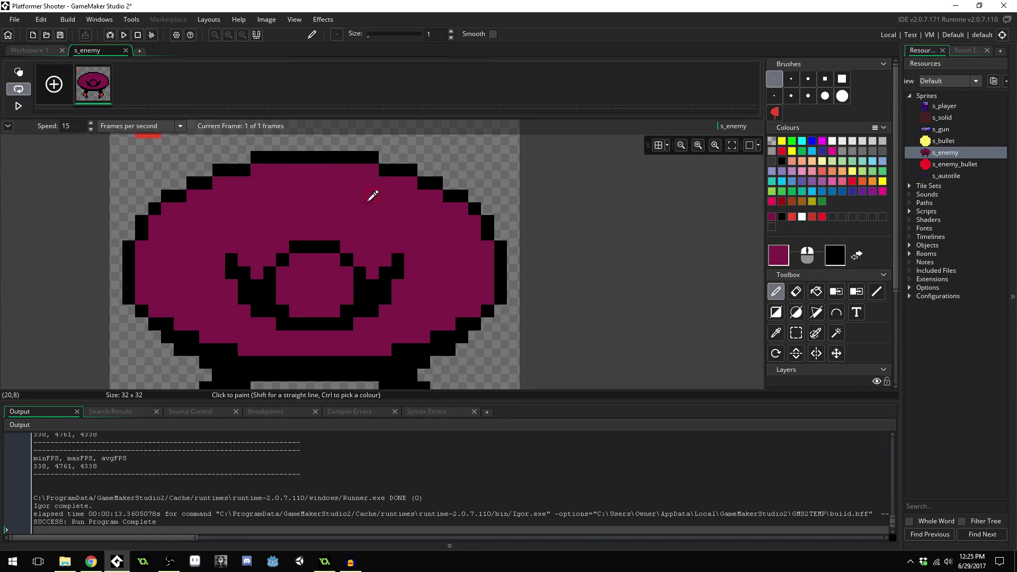
{"action": "scroll", "coordinate": [308, 216], "scroll_direction": "down", "scroll_amount": 1}
{"action": "scroll", "coordinate": [278, 212], "scroll_direction": "down", "scroll_amount": 1}
{"action": "scroll", "coordinate": [289, 188], "scroll_direction": "down", "scroll_amount": 1}
{"action": "scroll", "coordinate": [193, 164], "scroll_direction": "up", "scroll_amount": 1}
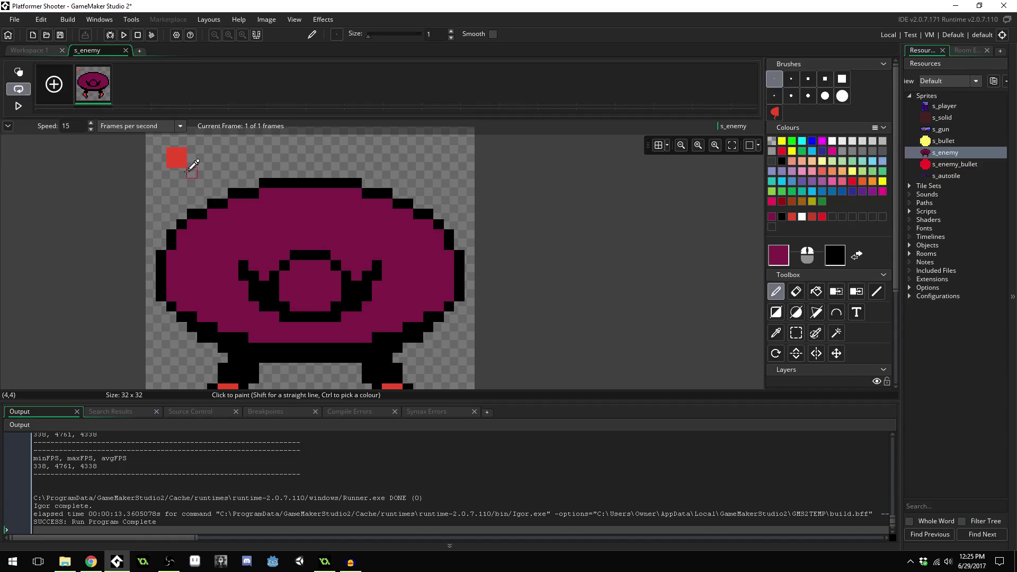
{"action": "left_click", "coordinate": [180, 159], "text": "ctrl"}
- Dab red highlight pixels along the tops of both arms, plus one red dot on the body's left
{"action": "left_click", "coordinate": [274, 265]}
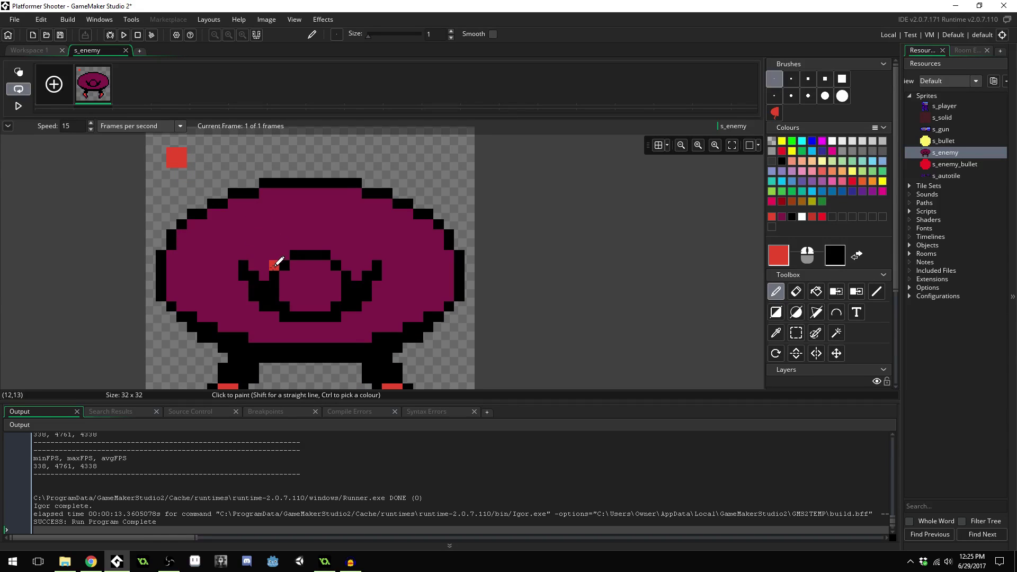
{"action": "left_click", "coordinate": [264, 265]}
{"action": "left_click", "coordinate": [254, 255]}
{"action": "left_click", "coordinate": [284, 256]}
{"action": "left_click", "coordinate": [336, 255]}
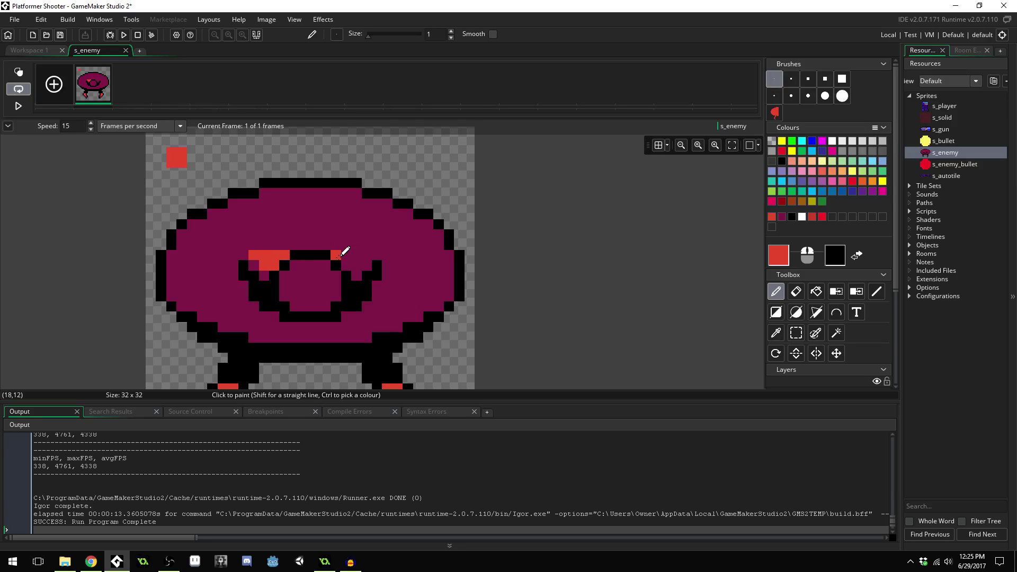
{"action": "left_click", "coordinate": [348, 256]}
{"action": "scroll", "coordinate": [342, 217], "scroll_direction": "down", "scroll_amount": 2}
{"action": "scroll", "coordinate": [338, 212], "scroll_direction": "up", "scroll_amount": 2}
{"action": "left_click", "coordinate": [335, 225]}
{"action": "scroll", "coordinate": [334, 225], "scroll_direction": "up", "scroll_amount": 1}
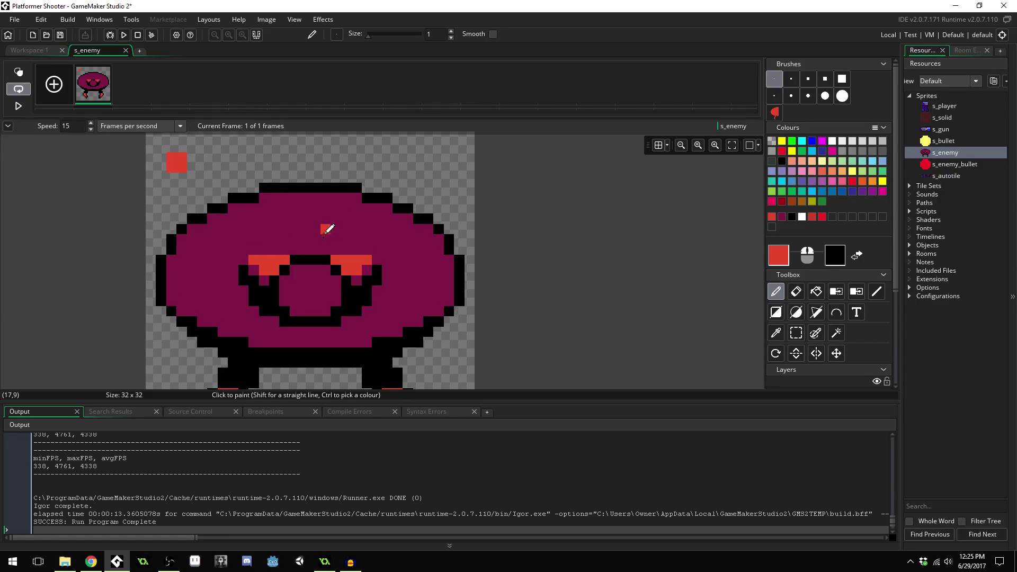
{"action": "left_click", "coordinate": [222, 298]}
- Paint a broad red highlight over the body's upper left and across its top
{"action": "mouse_move", "coordinate": [207, 294]}
{"action": "left_mouse_down"}
{"action": "mouse_move", "coordinate": [192, 259]}
{"action": "mouse_move", "coordinate": [204, 273]}
{"action": "mouse_move", "coordinate": [186, 277]}
{"action": "mouse_move", "coordinate": [192, 267]}
{"action": "mouse_move", "coordinate": [212, 289]}
{"action": "mouse_move", "coordinate": [207, 253]}
{"action": "mouse_move", "coordinate": [211, 287]}
{"action": "left_mouse_up"}
{"action": "mouse_move", "coordinate": [209, 250]}
{"action": "left_mouse_down"}
{"action": "mouse_move", "coordinate": [243, 227]}
{"action": "mouse_move", "coordinate": [197, 251]}
{"action": "mouse_move", "coordinate": [206, 233]}
{"action": "mouse_move", "coordinate": [196, 237]}
{"action": "mouse_move", "coordinate": [184, 256]}
{"action": "mouse_move", "coordinate": [241, 207]}
{"action": "mouse_move", "coordinate": [360, 197]}
{"action": "mouse_move", "coordinate": [267, 223]}
{"action": "mouse_move", "coordinate": [267, 249]}
{"action": "mouse_move", "coordinate": [235, 250]}
{"action": "mouse_move", "coordinate": [243, 222]}
{"action": "mouse_move", "coordinate": [293, 209]}
{"action": "left_mouse_up"}
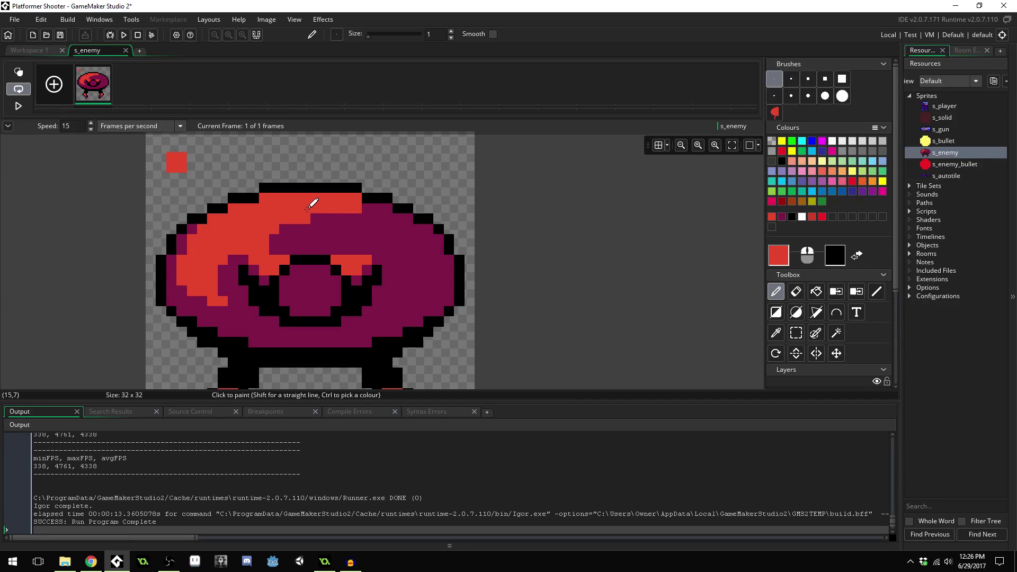
{"action": "scroll", "coordinate": [286, 206], "scroll_direction": "down", "scroll_amount": 4}
{"action": "scroll", "coordinate": [289, 209], "scroll_direction": "up", "scroll_amount": 5}
{"action": "mouse_move", "coordinate": [277, 281]}
{"action": "left_mouse_down"}
{"action": "mouse_move", "coordinate": [349, 291]}
{"action": "mouse_move", "coordinate": [315, 263]}
{"action": "mouse_move", "coordinate": [339, 265]}
{"action": "mouse_move", "coordinate": [329, 280]}
{"action": "left_mouse_up"}
{"action": "scroll", "coordinate": [281, 227], "scroll_direction": "down", "scroll_amount": 3}
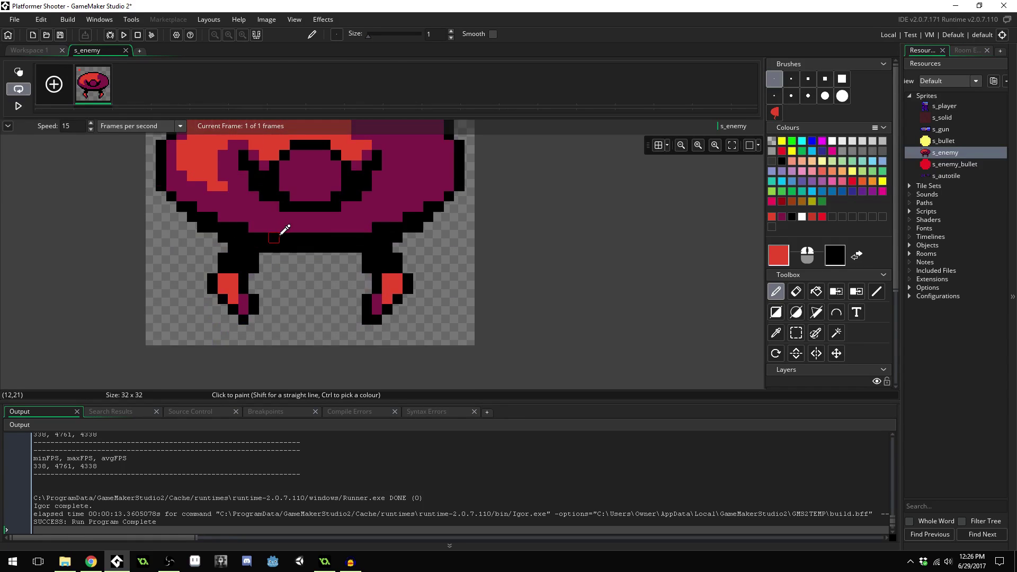
{"action": "scroll", "coordinate": [291, 263], "scroll_direction": "down", "scroll_amount": 5, "text": "ctrl"}
{"action": "scroll", "coordinate": [312, 254], "scroll_direction": "up", "scroll_amount": 5, "text": "ctrl"}
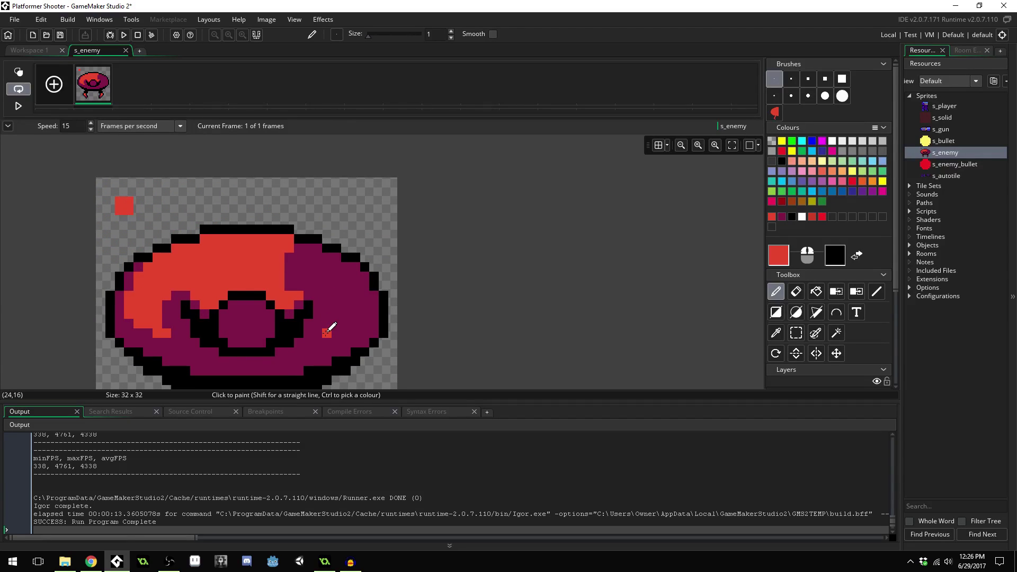
- Add red highlight pixels down the body's right side near the outline
{"action": "left_click_drag", "start_coordinate": [334, 333], "coordinate": [336, 314]}
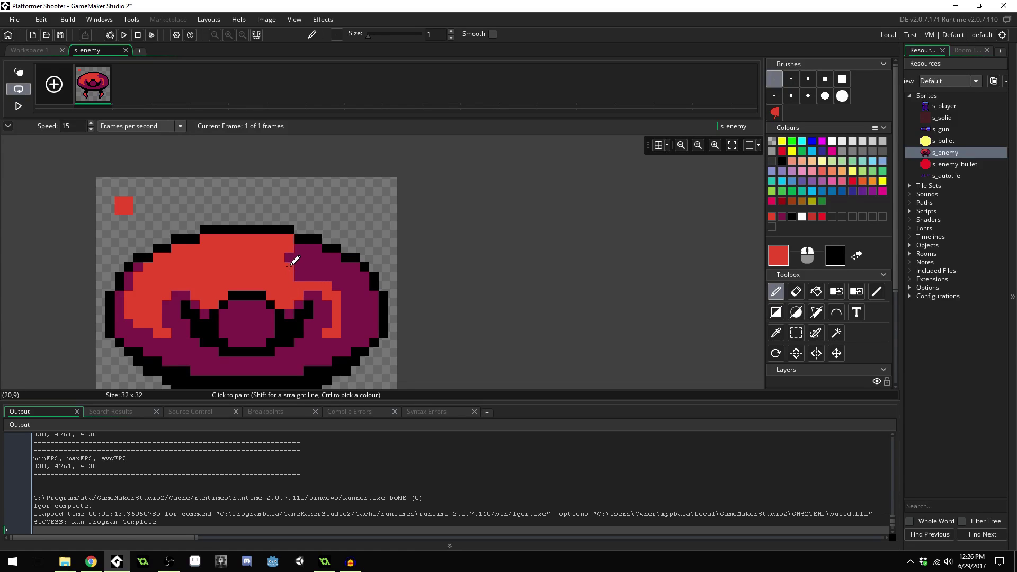
{"action": "left_click_drag", "start_coordinate": [296, 266], "coordinate": [310, 266]}
{"action": "left_click", "coordinate": [355, 266]}
{"action": "left_click", "coordinate": [346, 266]}
{"action": "mouse_move", "coordinate": [346, 267]}
{"action": "left_mouse_down"}
{"action": "mouse_move", "coordinate": [365, 313]}
{"action": "mouse_move", "coordinate": [352, 300]}
{"action": "mouse_move", "coordinate": [345, 320]}
{"action": "mouse_move", "coordinate": [352, 301]}
{"action": "mouse_move", "coordinate": [338, 265]}
{"action": "mouse_move", "coordinate": [303, 253]}
{"action": "mouse_move", "coordinate": [329, 269]}
{"action": "mouse_move", "coordinate": [348, 304]}
{"action": "left_mouse_up"}
{"action": "left_click", "coordinate": [354, 284]}
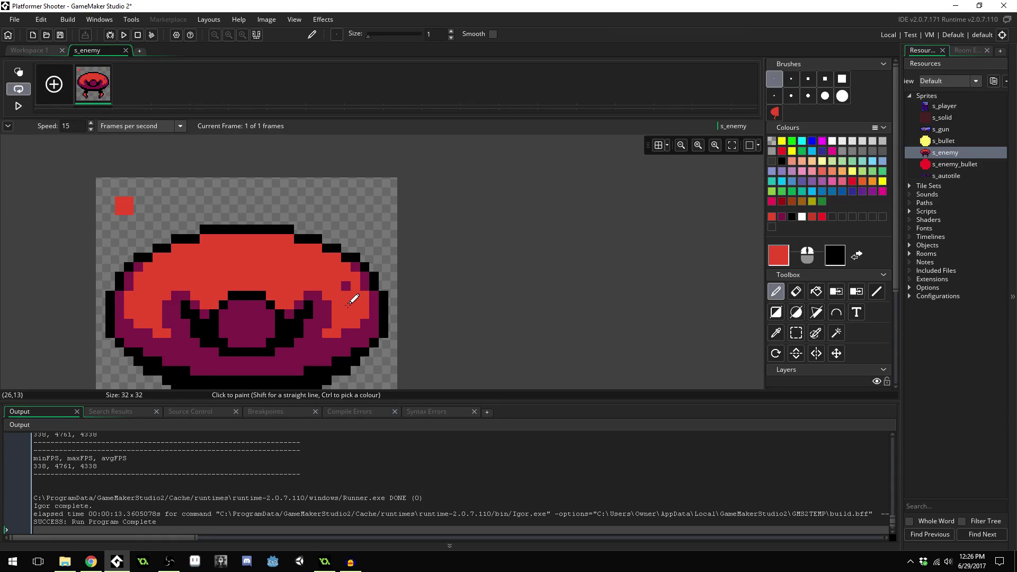
- Paint red pixels either side of the ring and extend the red highlights down both sides
{"action": "scroll", "coordinate": [352, 241], "scroll_direction": "down", "scroll_amount": 3}
{"action": "scroll", "coordinate": [276, 264], "scroll_direction": "up", "scroll_amount": 2}
{"action": "left_click", "coordinate": [275, 266]}
{"action": "scroll", "coordinate": [296, 271], "scroll_direction": "up", "scroll_amount": 3}
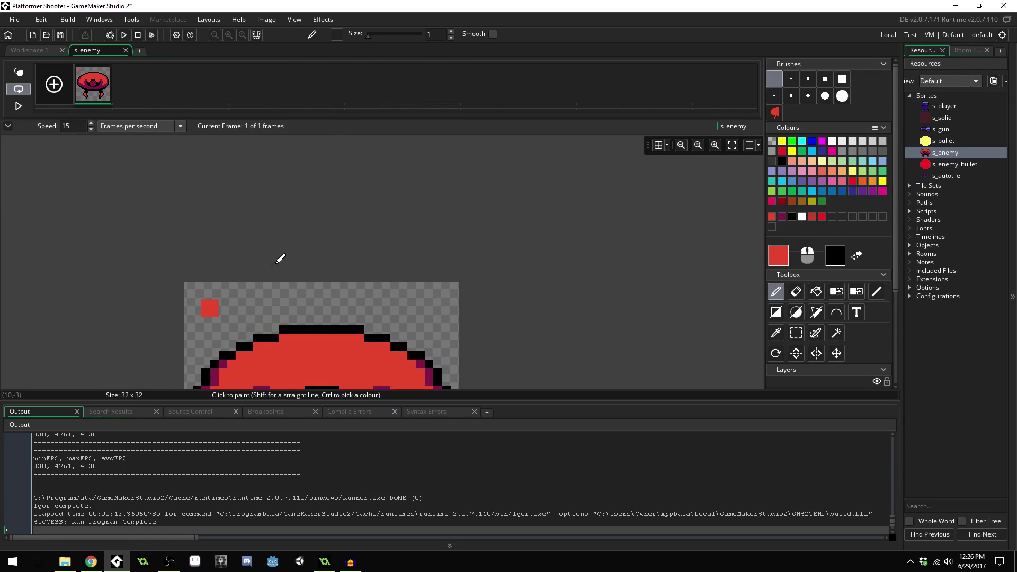
{"action": "scroll", "coordinate": [314, 274], "scroll_direction": "down", "scroll_amount": 4, "text": "ctrl"}
{"action": "middle_click_drag", "start_coordinate": [336, 316], "coordinate": [355, 253]}
{"action": "scroll", "coordinate": [325, 310], "scroll_direction": "up", "scroll_amount": 1, "text": "ctrl"}
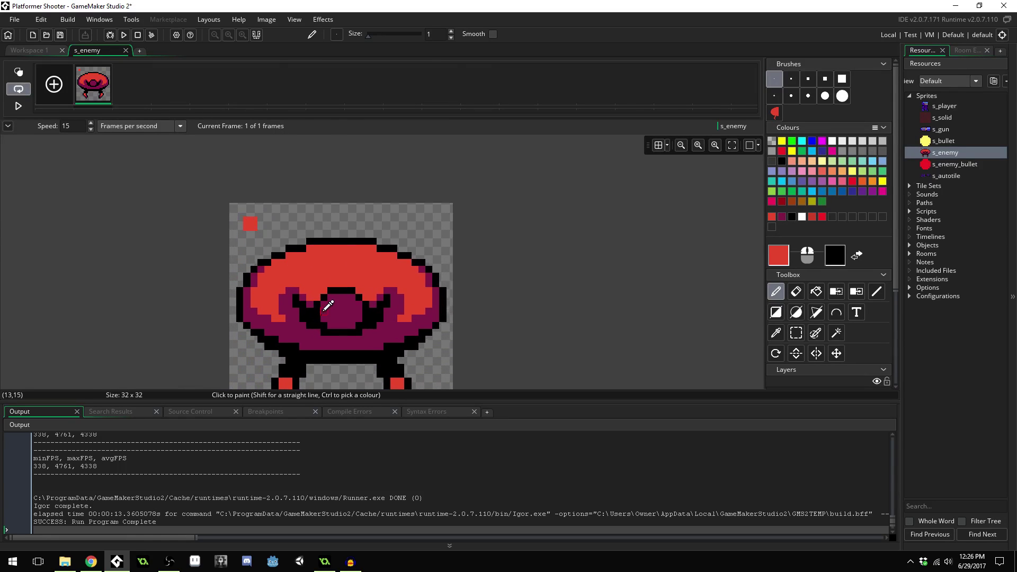
{"action": "scroll", "coordinate": [328, 306], "scroll_direction": "up", "scroll_amount": 1}
{"action": "left_click", "coordinate": [307, 301]}
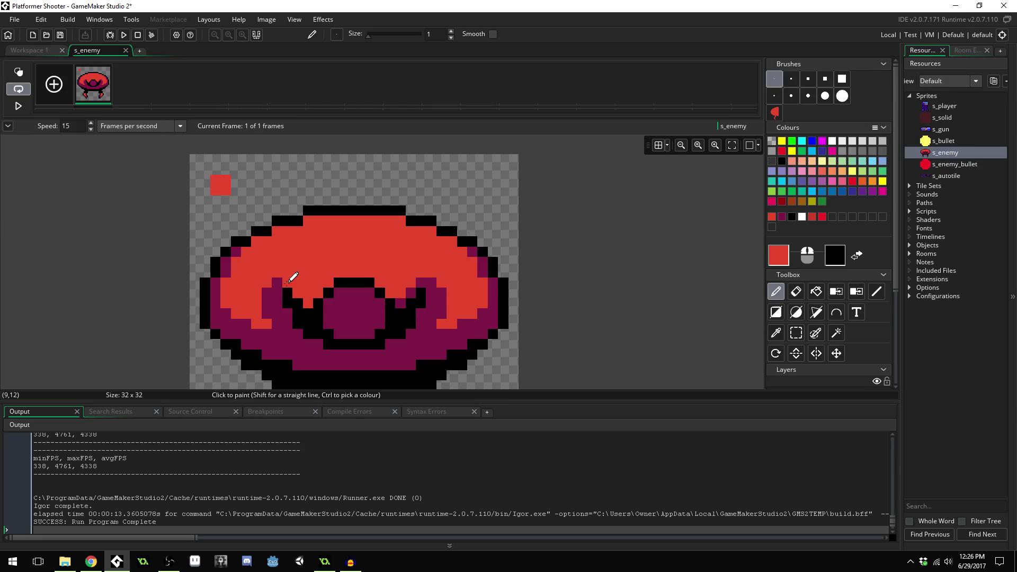
{"action": "left_click", "coordinate": [400, 303]}
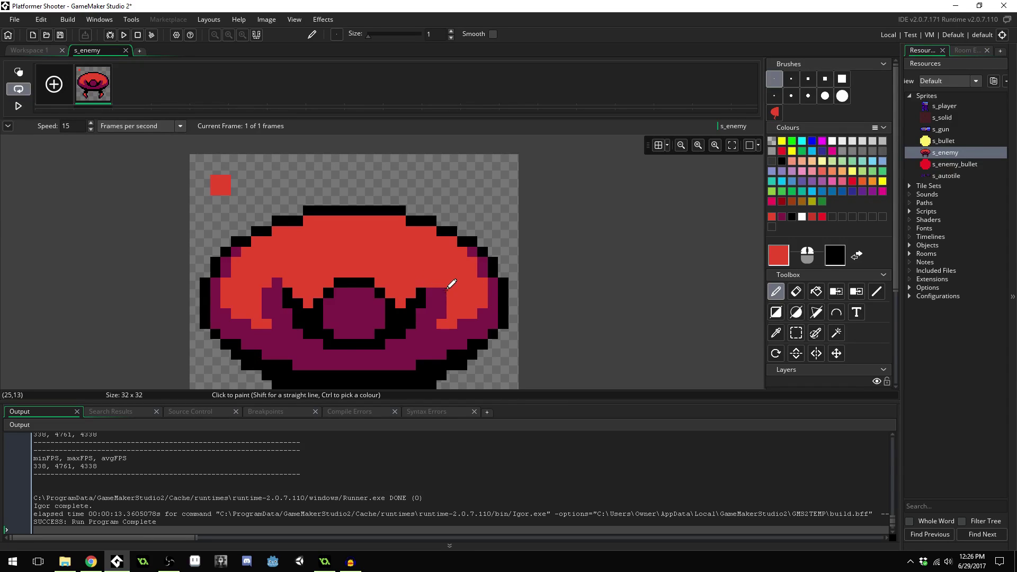
{"action": "left_click", "coordinate": [266, 291]}
{"action": "left_click_drag", "start_coordinate": [266, 292], "coordinate": [267, 311]}
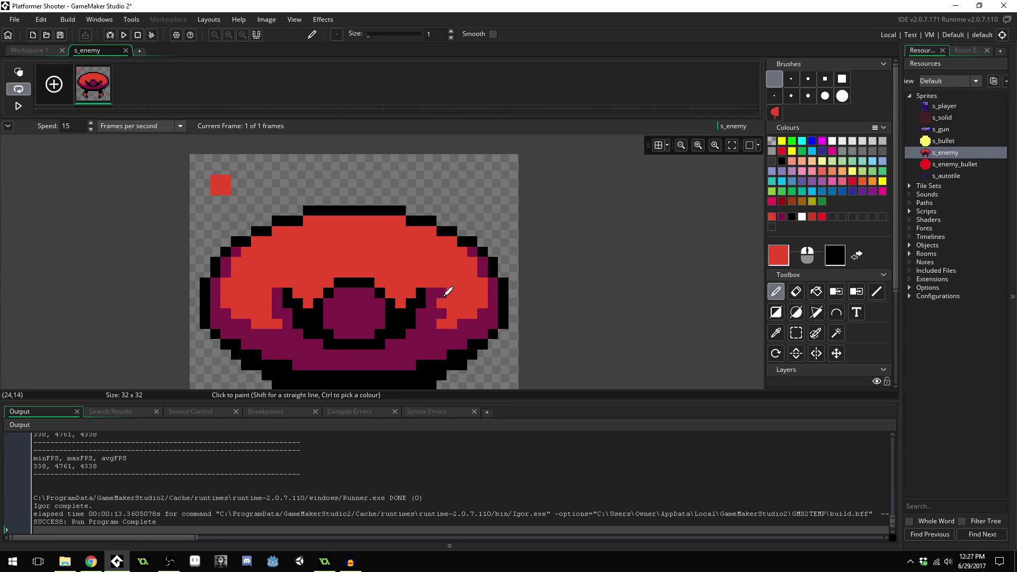
{"action": "left_click_drag", "start_coordinate": [444, 290], "coordinate": [428, 325]}
{"action": "left_click", "coordinate": [277, 332]}
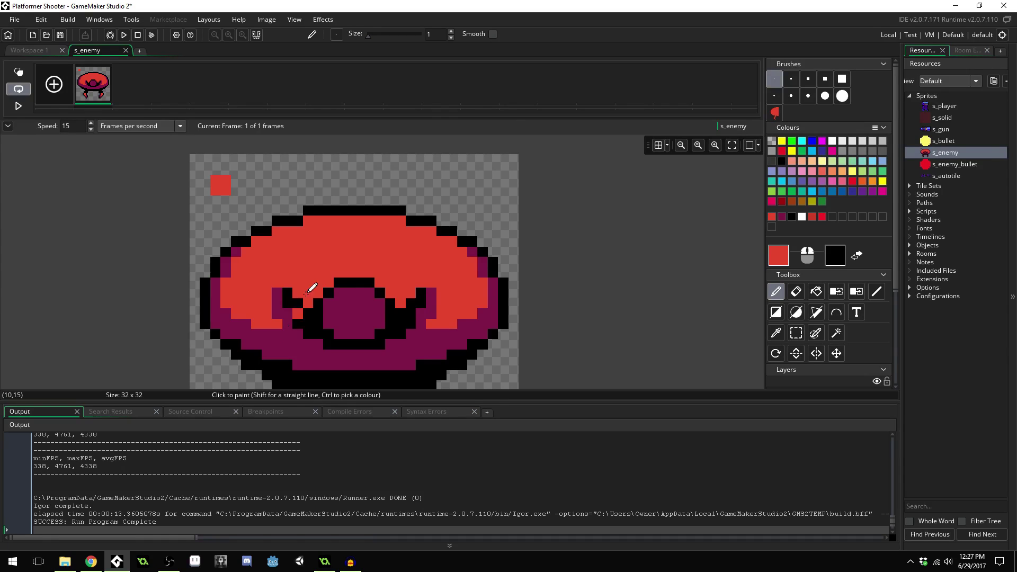
- Recolour the black and stray red pixels beside the ring with the maroon body colour
{"action": "scroll", "coordinate": [328, 245], "scroll_direction": "down", "scroll_amount": 3}
{"action": "scroll", "coordinate": [351, 247], "scroll_direction": "up", "scroll_amount": 3}
{"action": "scroll", "coordinate": [341, 249], "scroll_direction": "down", "scroll_amount": 2, "text": "ctrl"}
{"action": "scroll", "coordinate": [338, 254], "scroll_direction": "down", "scroll_amount": 1, "text": "ctrl"}
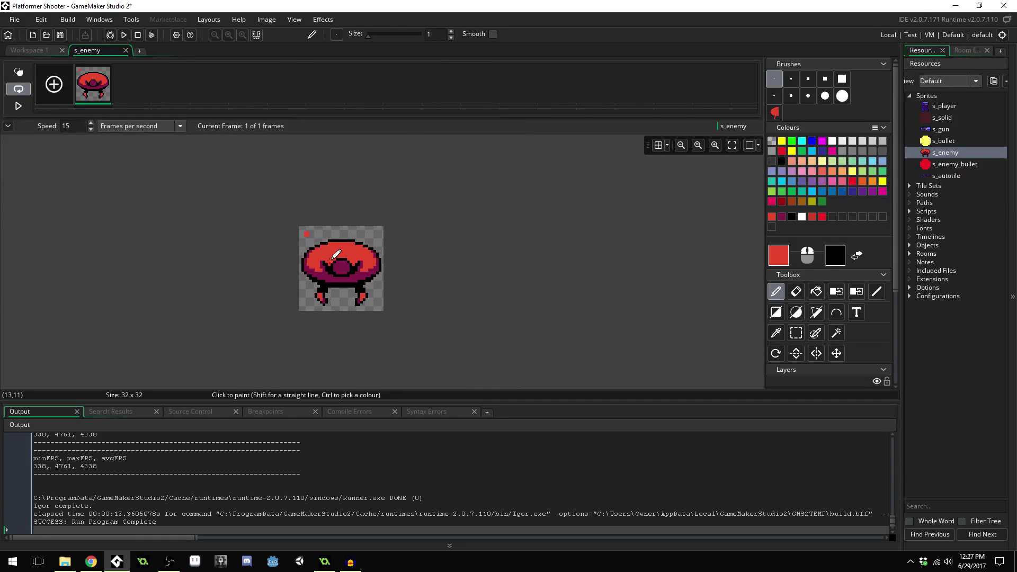
{"action": "scroll", "coordinate": [342, 257], "scroll_direction": "up", "scroll_amount": 4, "text": "ctrl"}
{"action": "left_click", "coordinate": [350, 262], "text": "ctrl"}
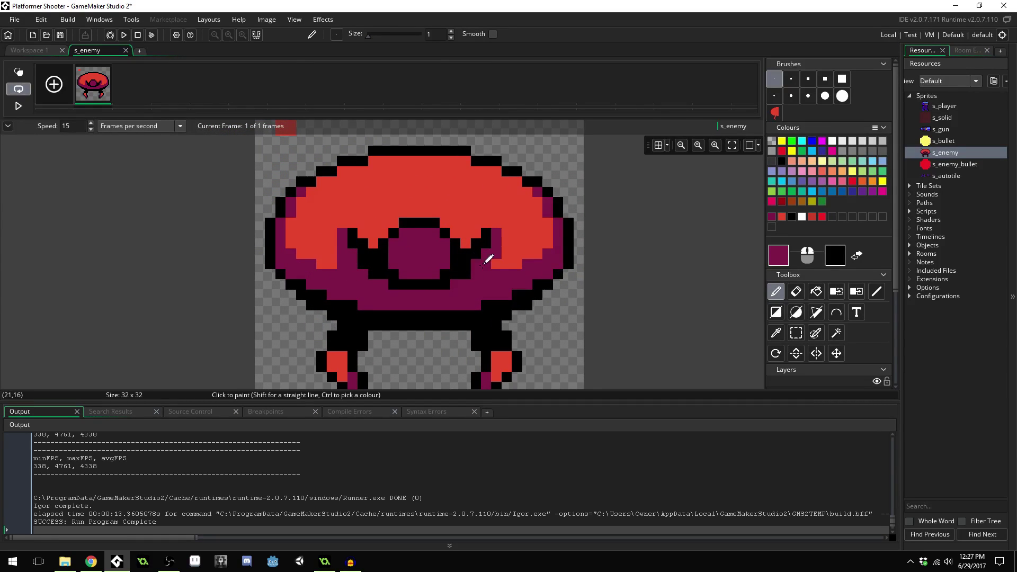
{"action": "scroll", "coordinate": [502, 256], "scroll_direction": "down", "scroll_amount": 7, "text": "ctrl"}
{"action": "scroll", "coordinate": [352, 221], "scroll_direction": "up", "scroll_amount": 5, "text": "ctrl"}
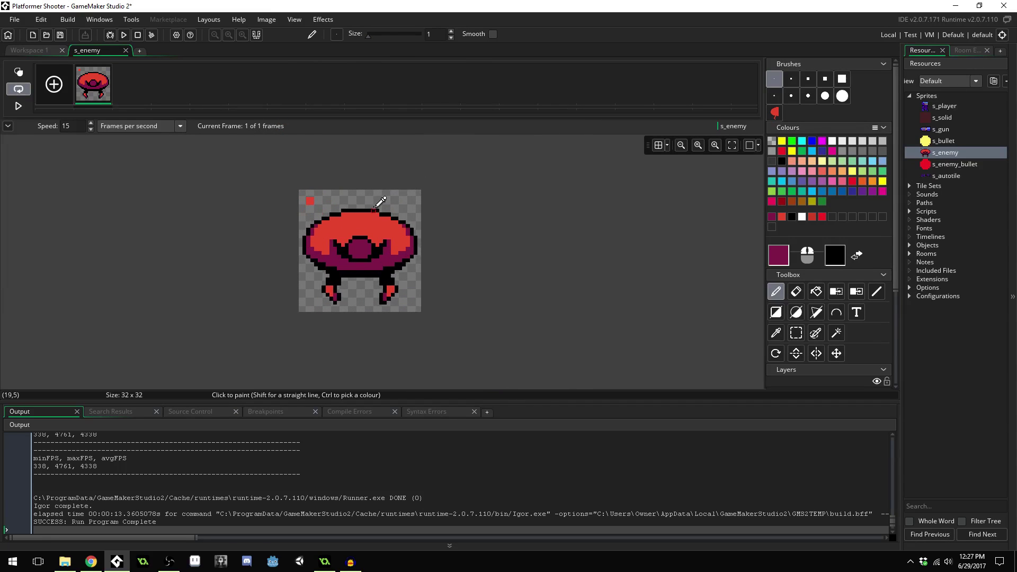
{"action": "scroll", "coordinate": [352, 245], "scroll_direction": "up", "scroll_amount": 2, "text": "ctrl"}
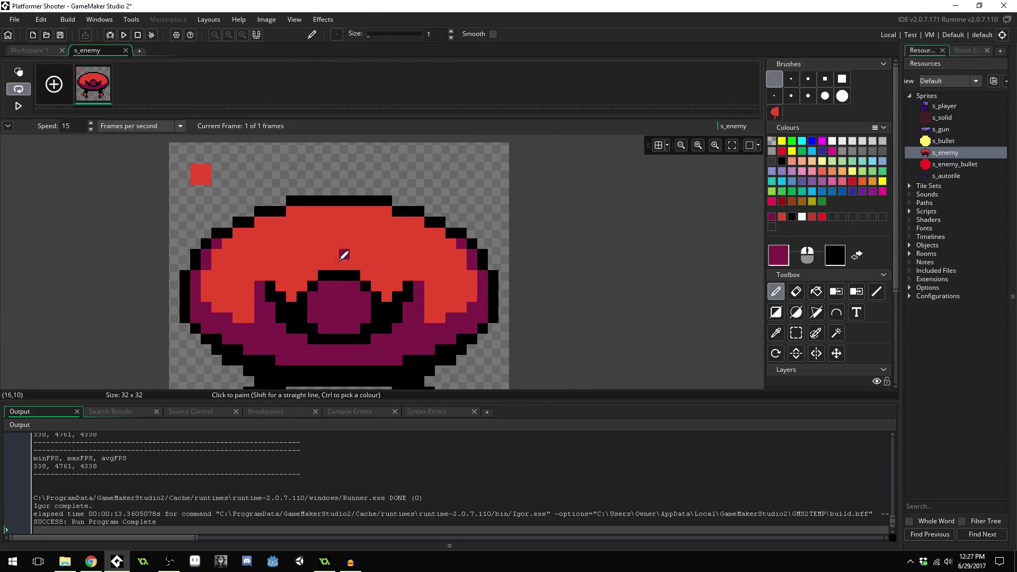
{"action": "left_click", "coordinate": [288, 298]}
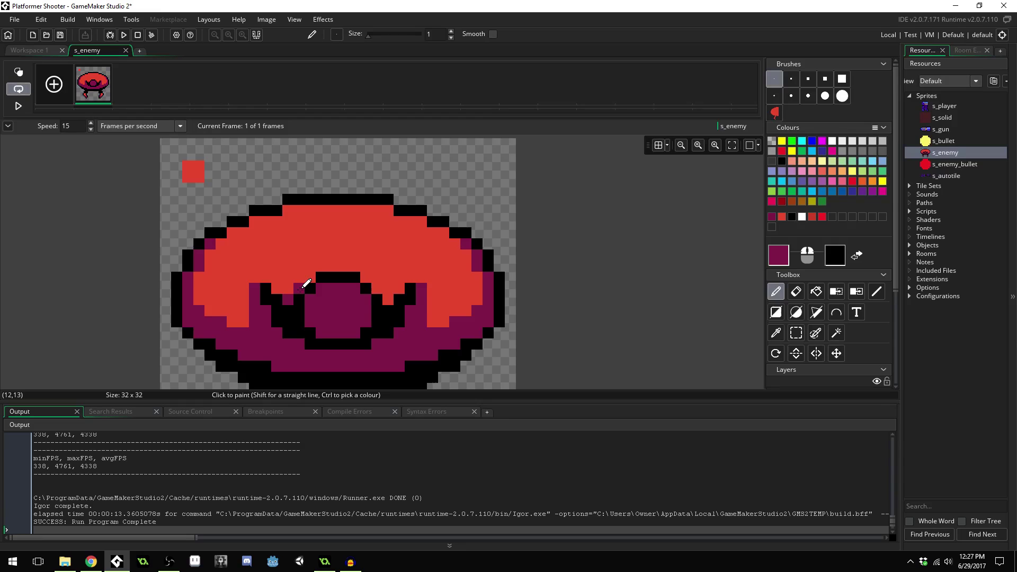
{"action": "left_click", "coordinate": [376, 289]}
{"action": "left_click", "coordinate": [389, 299]}
- Add a purple pixel to the top-left outline
{"action": "scroll", "coordinate": [301, 256], "scroll_direction": "down", "scroll_amount": 1, "text": "ctrl"}
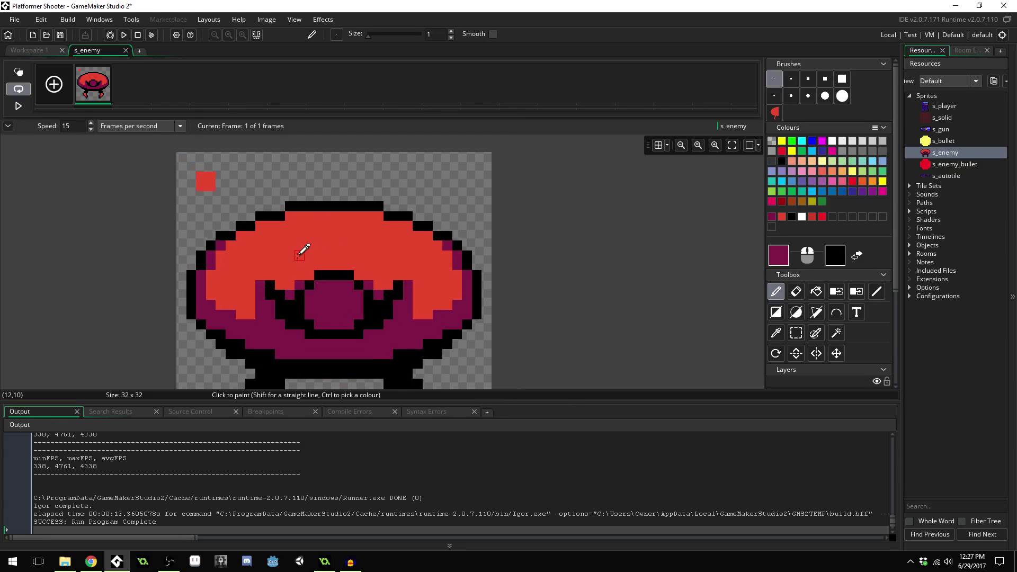
{"action": "scroll", "coordinate": [306, 249], "scroll_direction": "down", "scroll_amount": 2, "text": "ctrl"}
{"action": "scroll", "coordinate": [306, 245], "scroll_direction": "up", "scroll_amount": 1, "text": "ctrl"}
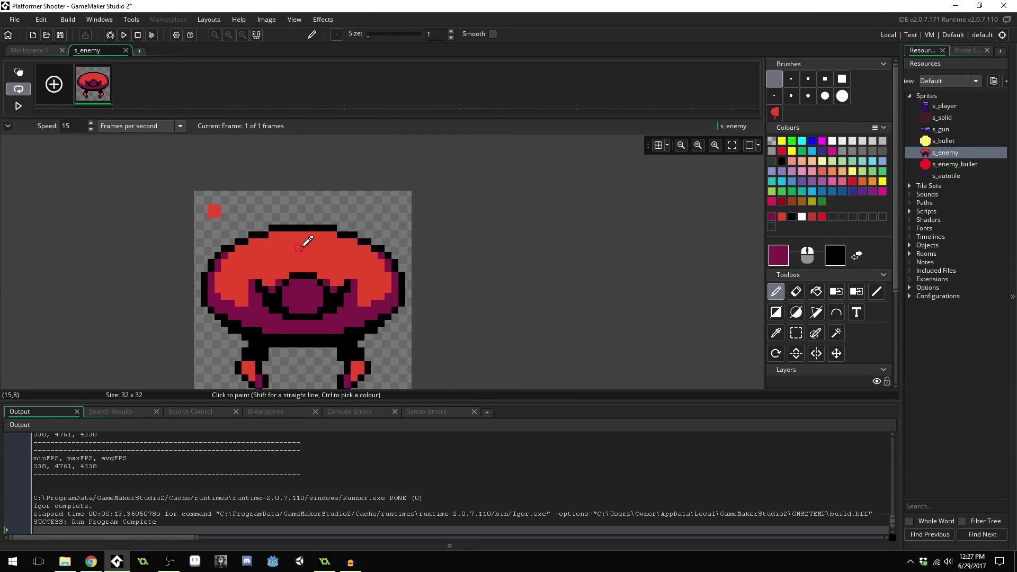
{"action": "scroll", "coordinate": [304, 244], "scroll_direction": "up", "scroll_amount": 1, "text": "ctrl"}
{"action": "left_click", "coordinate": [240, 239]}
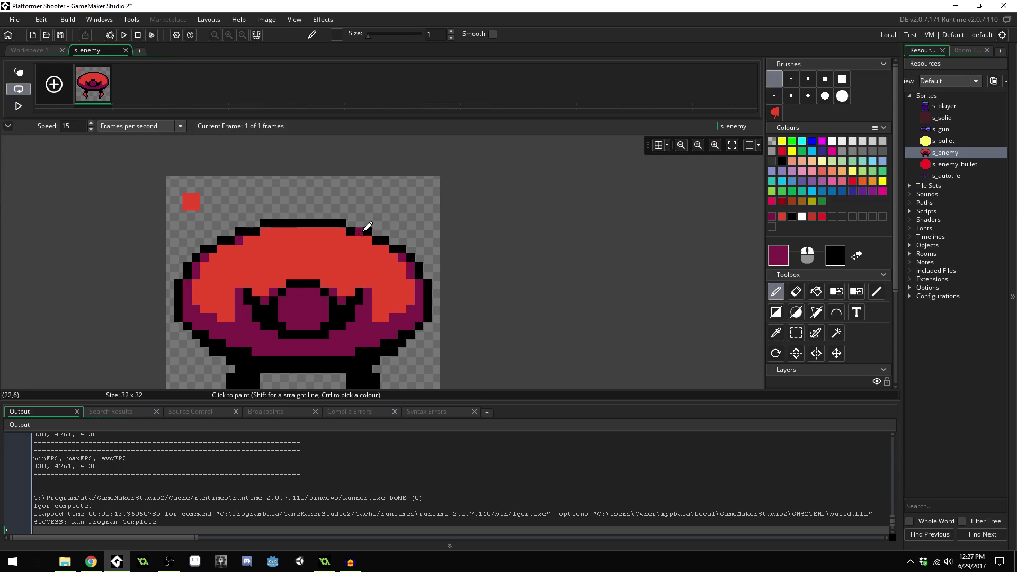
- Erase the stray red pixel in the top-left corner with the Eraser
{"action": "scroll", "coordinate": [291, 221], "scroll_direction": "down", "scroll_amount": 2, "text": "ctrl"}
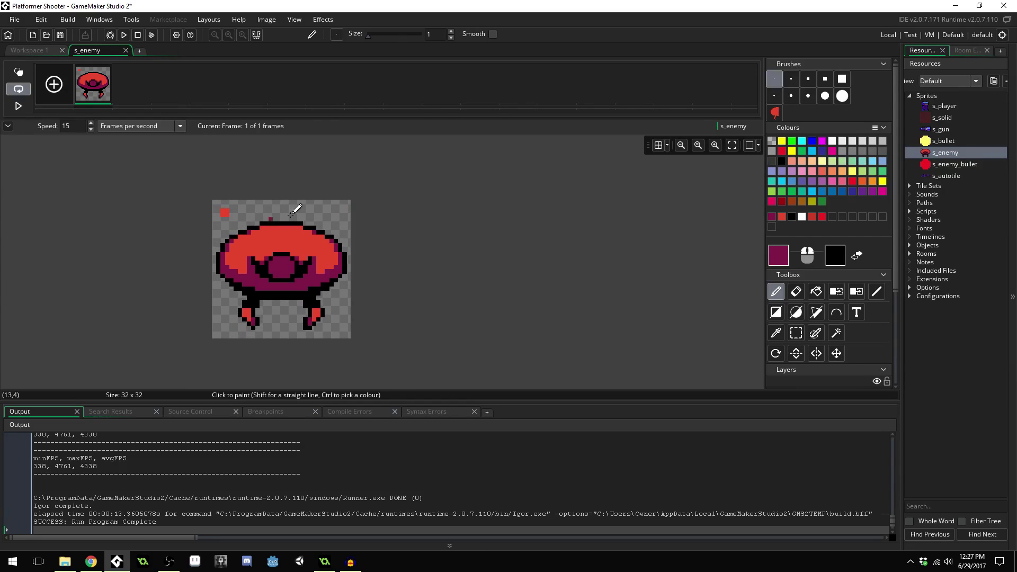
{"action": "scroll", "coordinate": [235, 212], "scroll_direction": "down", "scroll_amount": 2, "text": "ctrl"}
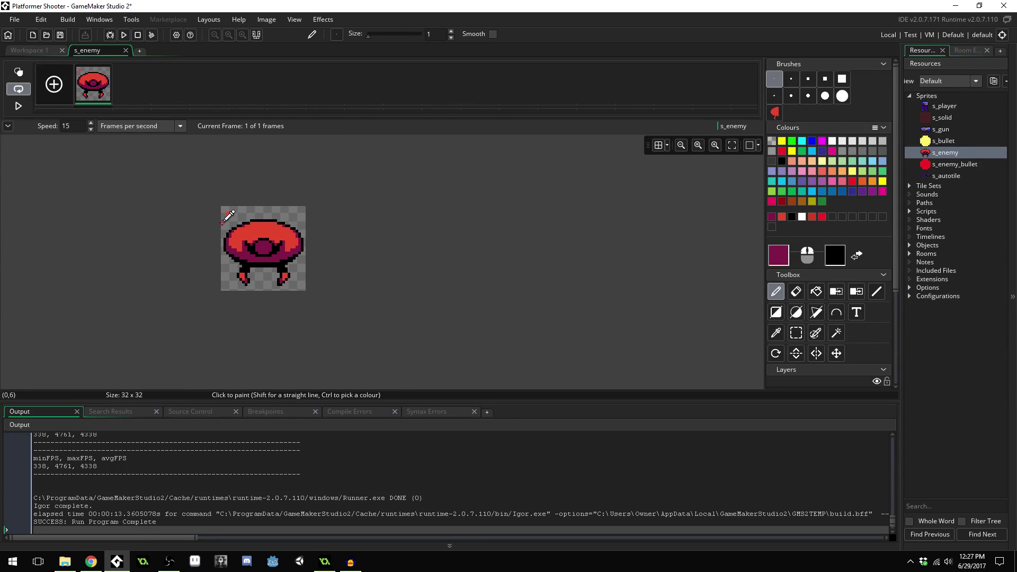
{"action": "scroll", "coordinate": [232, 210], "scroll_direction": "up", "scroll_amount": 2, "text": "ctrl"}
{"action": "mouse_move", "coordinate": [352, 244]}
{"action": "middle_mouse_down"}
{"action": "mouse_move", "coordinate": [310, 230]}
{"action": "mouse_move", "coordinate": [314, 192]}
{"action": "middle_mouse_up"}
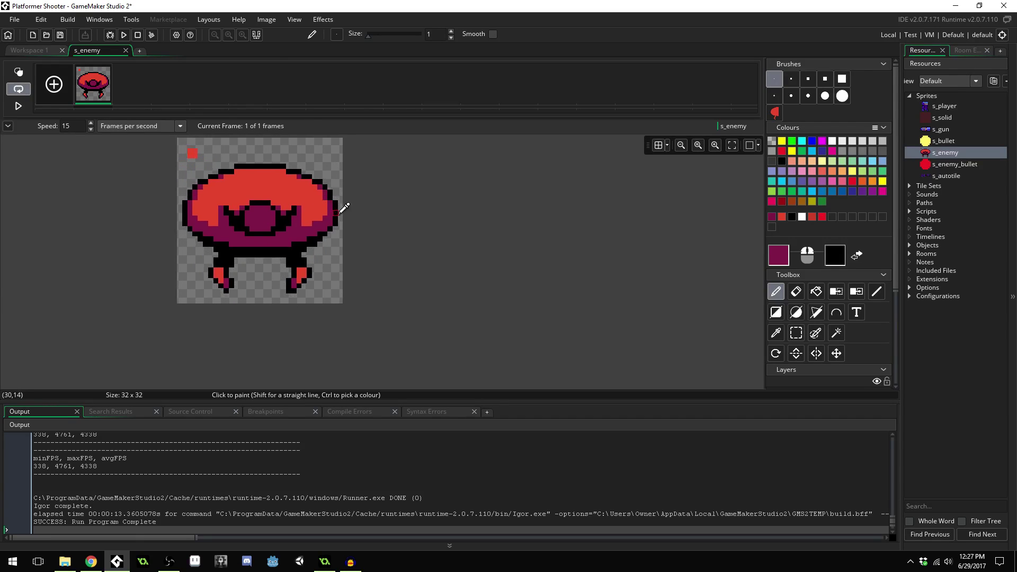
{"action": "scroll", "coordinate": [331, 220], "scroll_direction": "down", "scroll_amount": 3, "text": "ctrl"}
{"action": "scroll", "coordinate": [295, 189], "scroll_direction": "up", "scroll_amount": 3, "text": "ctrl"}
{"action": "scroll", "coordinate": [335, 195], "scroll_direction": "up", "scroll_amount": 1, "text": "ctrl"}
{"action": "left_click", "coordinate": [254, 213], "text": "ctrl"}
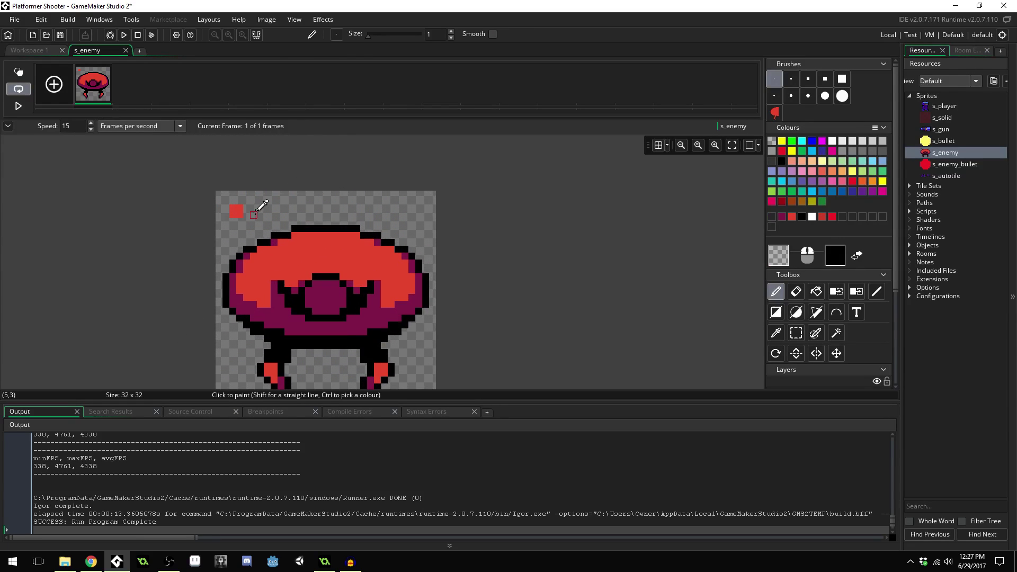
{"action": "key", "text": "e"}
{"action": "left_click", "coordinate": [236, 211]}
{"action": "scroll", "coordinate": [259, 205], "scroll_direction": "down", "scroll_amount": 1, "text": "ctrl"}
{"action": "scroll", "coordinate": [262, 203], "scroll_direction": "down", "scroll_amount": 1, "text": "ctrl"}
{"action": "scroll", "coordinate": [297, 221], "scroll_direction": "up", "scroll_amount": 3, "text": "ctrl"}
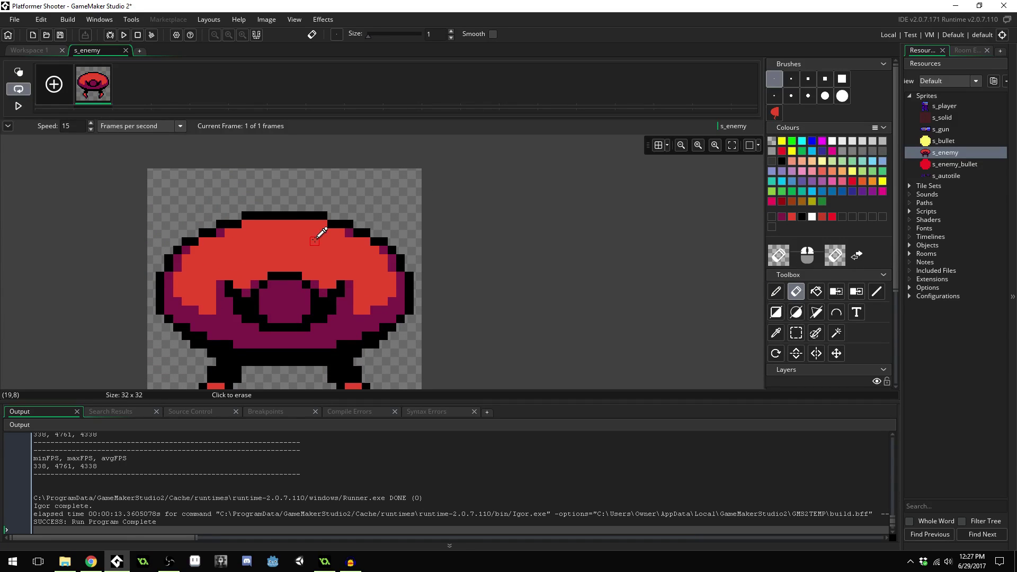
- Mix a lighter salmon colour (hue 18, saturation 60) and paint one pixel on the dome top
{"action": "key", "text": "d"}
{"action": "left_click", "coordinate": [778, 252]}
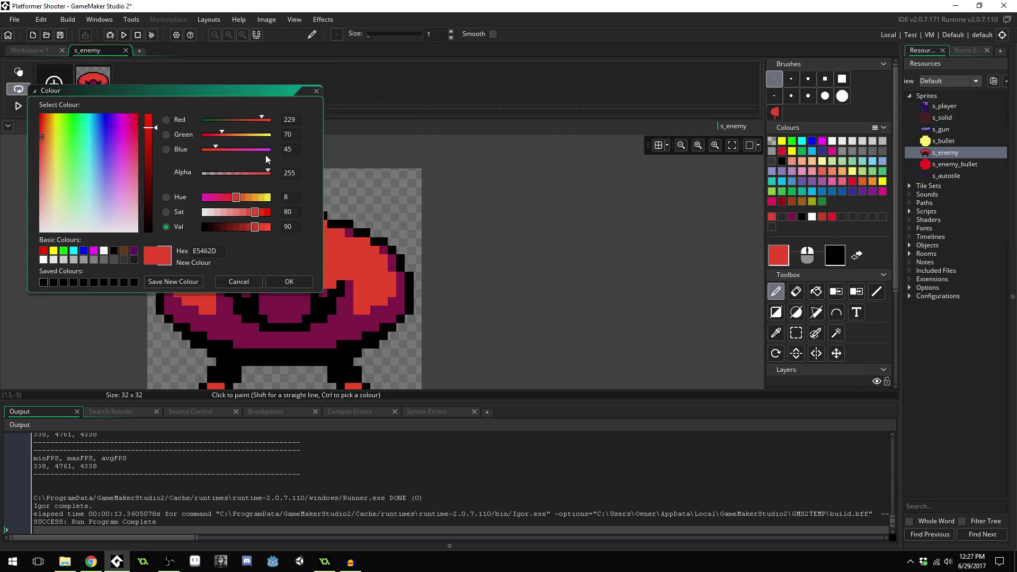
{"action": "left_click_drag", "start_coordinate": [255, 213], "coordinate": [249, 215]}
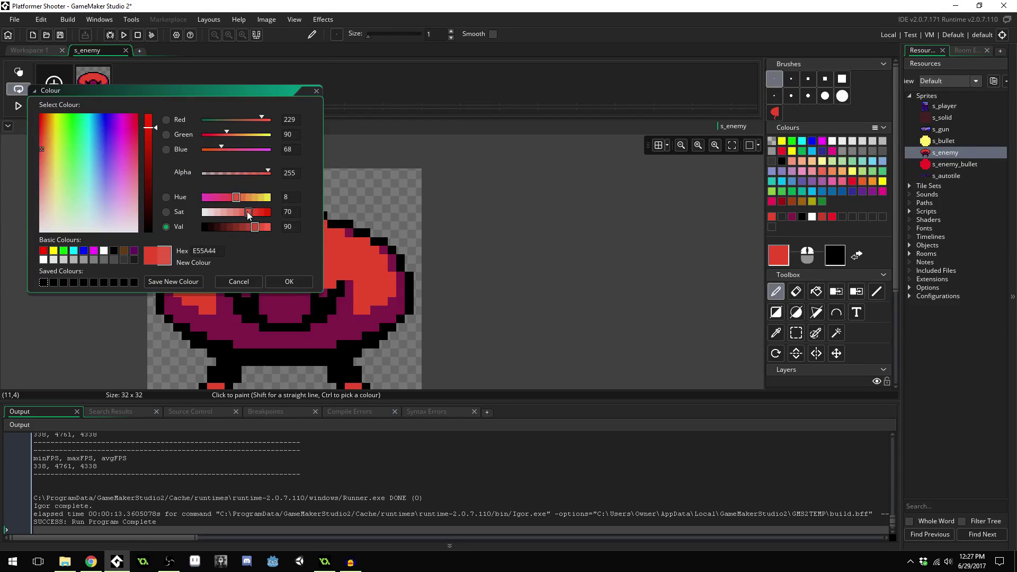
{"action": "left_click", "coordinate": [243, 197]}
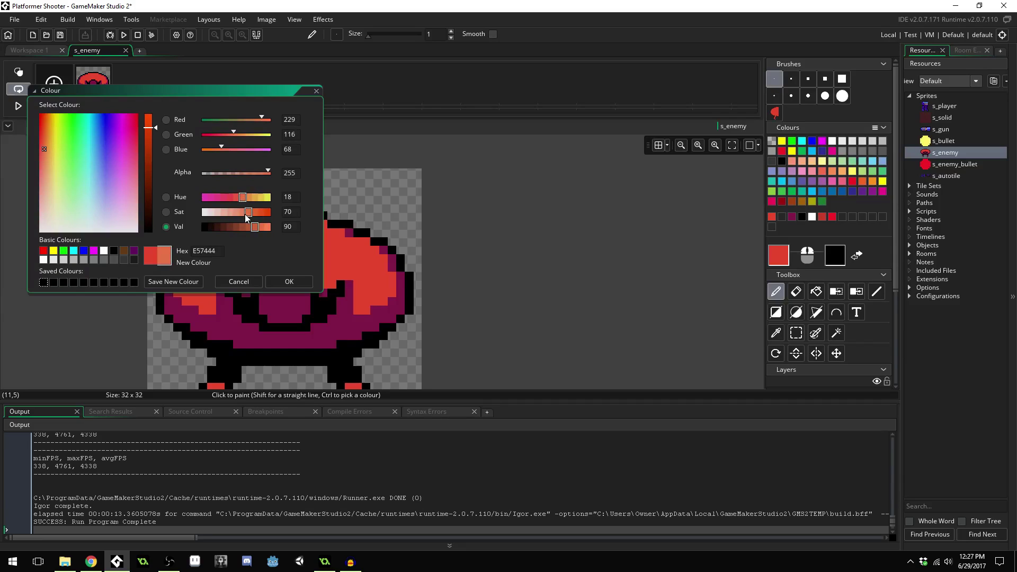
{"action": "left_click_drag", "start_coordinate": [247, 214], "coordinate": [240, 215]}
{"action": "left_click", "coordinate": [280, 281]}
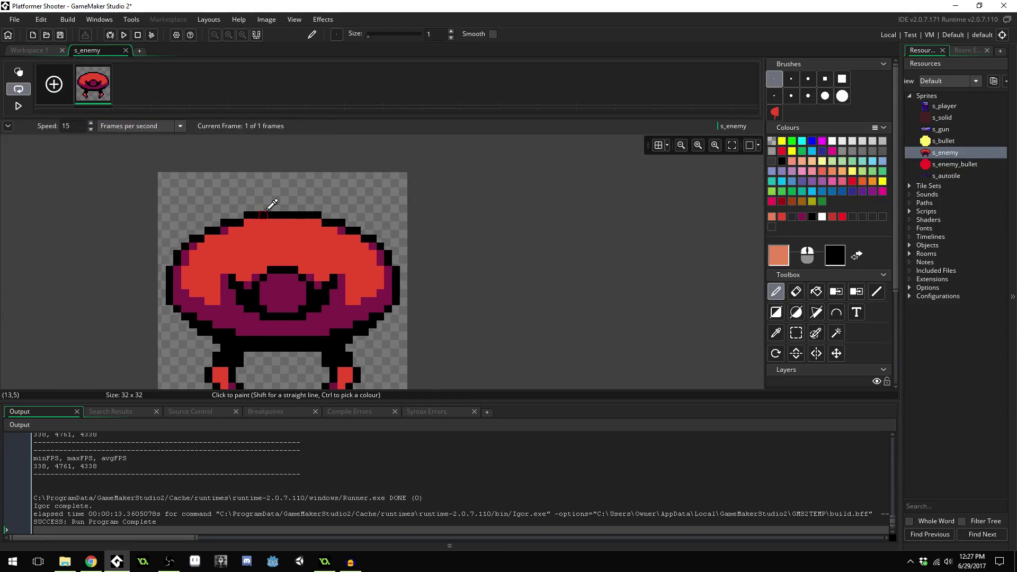
{"action": "left_click", "coordinate": [289, 238]}
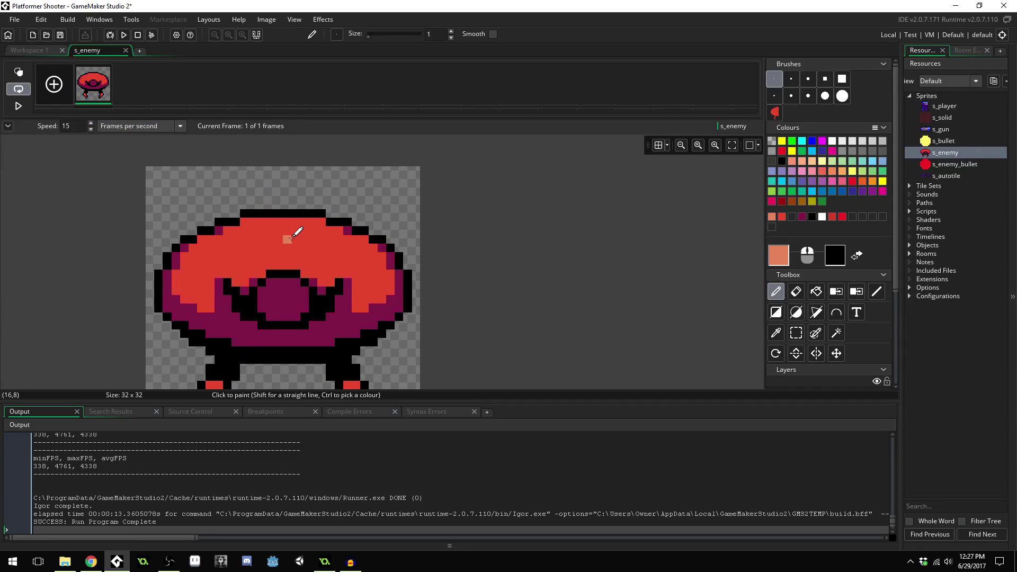
- Paint a salmon highlight band across the red dome
{"action": "scroll", "coordinate": [269, 242], "scroll_direction": "down", "scroll_amount": 1, "text": "ctrl"}
{"action": "scroll", "coordinate": [292, 248], "scroll_direction": "up", "scroll_amount": 7}
{"action": "scroll", "coordinate": [445, 239], "scroll_direction": "down", "scroll_amount": 6}
{"action": "scroll", "coordinate": [331, 233], "scroll_direction": "up", "scroll_amount": 3}
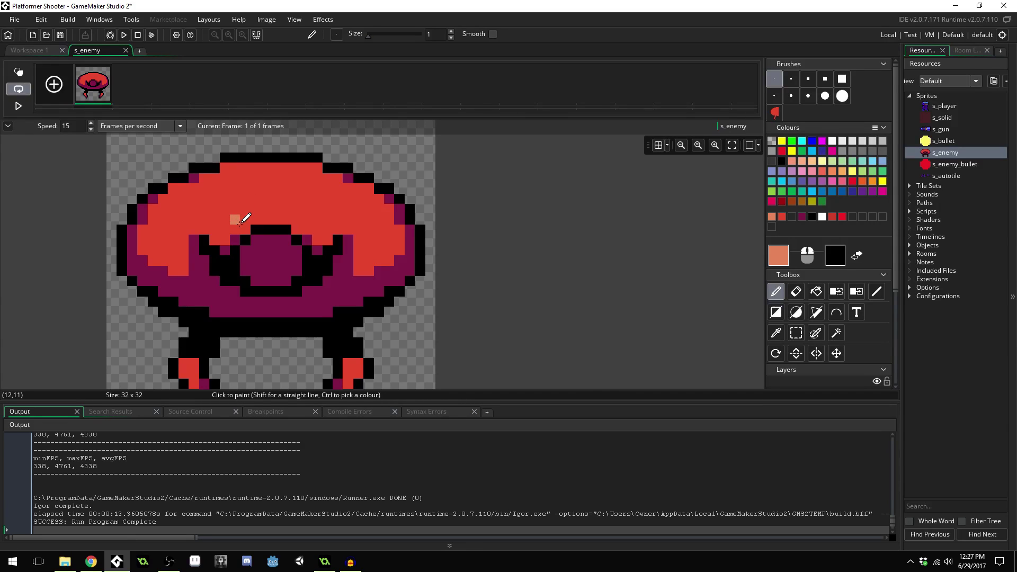
{"action": "mouse_move", "coordinate": [248, 223]}
{"action": "left_mouse_down"}
{"action": "mouse_move", "coordinate": [214, 227]}
{"action": "mouse_move", "coordinate": [310, 215]}
{"action": "mouse_move", "coordinate": [325, 229]}
{"action": "mouse_move", "coordinate": [311, 204]}
{"action": "mouse_move", "coordinate": [227, 208]}
{"action": "mouse_move", "coordinate": [288, 201]}
{"action": "mouse_move", "coordinate": [257, 171]}
{"action": "mouse_move", "coordinate": [328, 182]}
{"action": "mouse_move", "coordinate": [319, 197]}
{"action": "mouse_move", "coordinate": [336, 200]}
{"action": "mouse_move", "coordinate": [310, 185]}
{"action": "mouse_move", "coordinate": [365, 199]}
{"action": "mouse_move", "coordinate": [379, 218]}
{"action": "mouse_move", "coordinate": [332, 207]}
{"action": "mouse_move", "coordinate": [358, 211]}
{"action": "mouse_move", "coordinate": [372, 230]}
{"action": "left_mouse_up"}
{"action": "mouse_move", "coordinate": [254, 201]}
{"action": "left_mouse_down"}
{"action": "mouse_move", "coordinate": [221, 186]}
{"action": "mouse_move", "coordinate": [162, 222]}
{"action": "mouse_move", "coordinate": [193, 215]}
{"action": "left_mouse_up"}
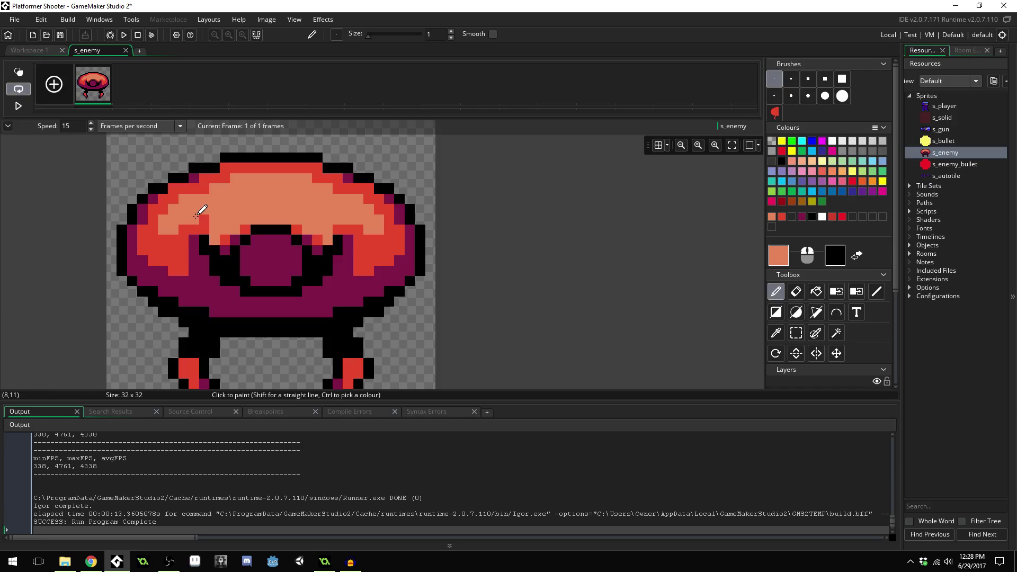
{"action": "scroll", "coordinate": [238, 165], "scroll_direction": "down", "scroll_amount": 5}
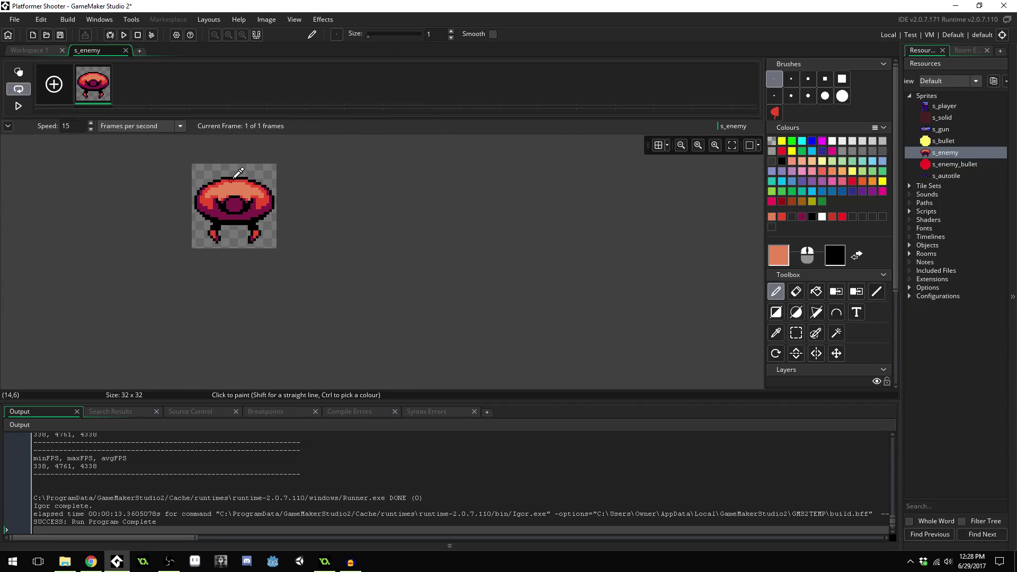
{"action": "scroll", "coordinate": [238, 173], "scroll_direction": "up", "scroll_amount": 5}
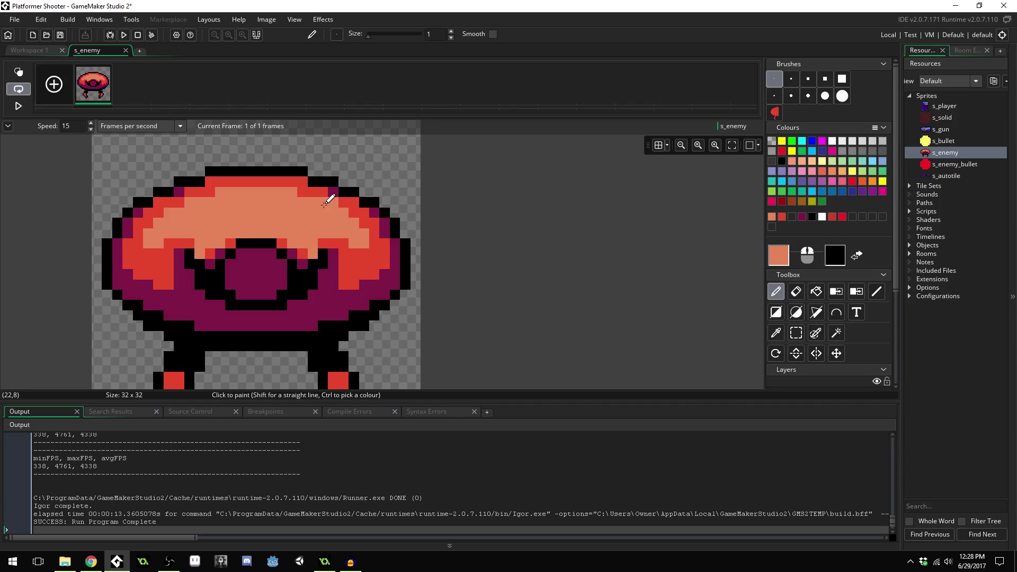
- Extend the salmon highlight along the dome's top-left edge
{"action": "left_click", "coordinate": [352, 193], "text": "ctrl"}
{"action": "scroll", "coordinate": [282, 160], "scroll_direction": "down", "scroll_amount": 1}
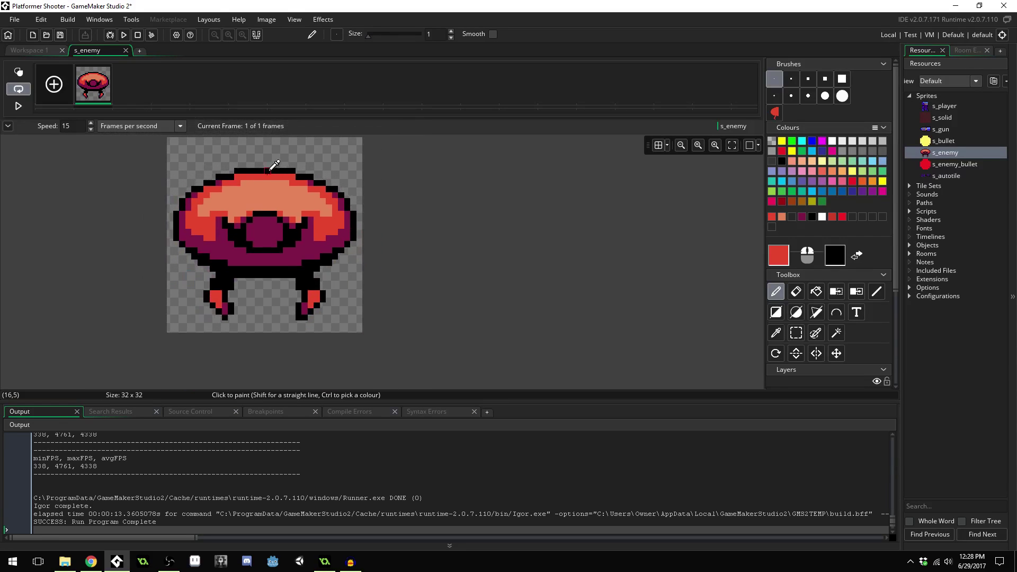
{"action": "scroll", "coordinate": [269, 173], "scroll_direction": "up", "scroll_amount": 1}
{"action": "scroll", "coordinate": [284, 177], "scroll_direction": "down", "scroll_amount": 3}
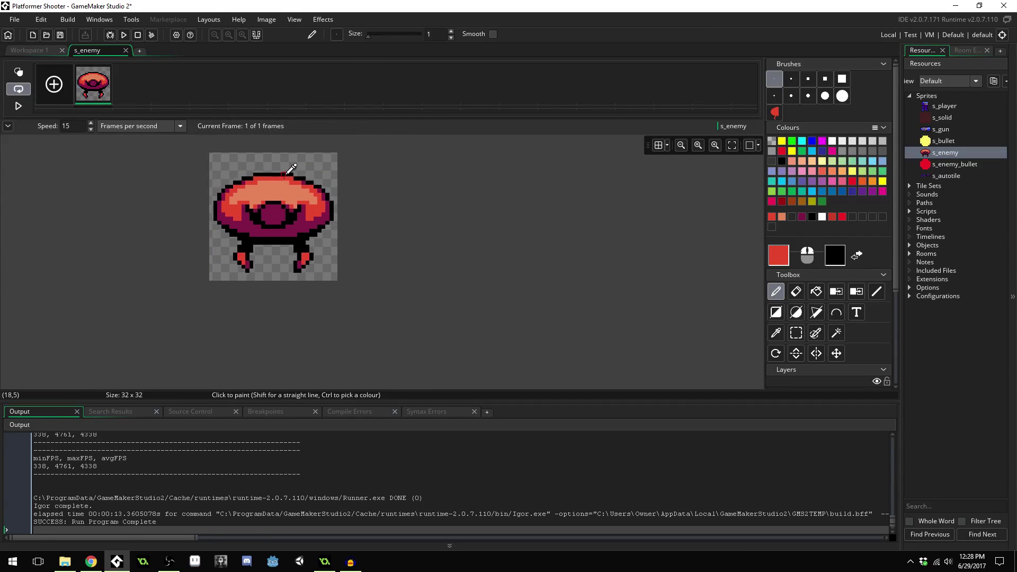
{"action": "scroll", "coordinate": [361, 186], "scroll_direction": "down", "scroll_amount": 3}
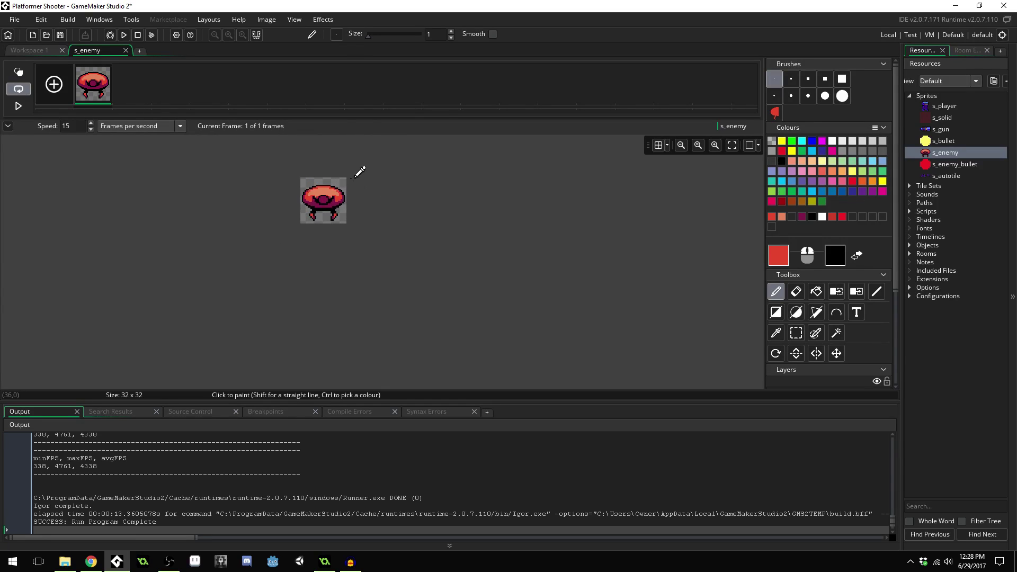
{"action": "scroll", "coordinate": [320, 190], "scroll_direction": "up", "scroll_amount": 4}
{"action": "scroll", "coordinate": [323, 185], "scroll_direction": "up", "scroll_amount": 3}
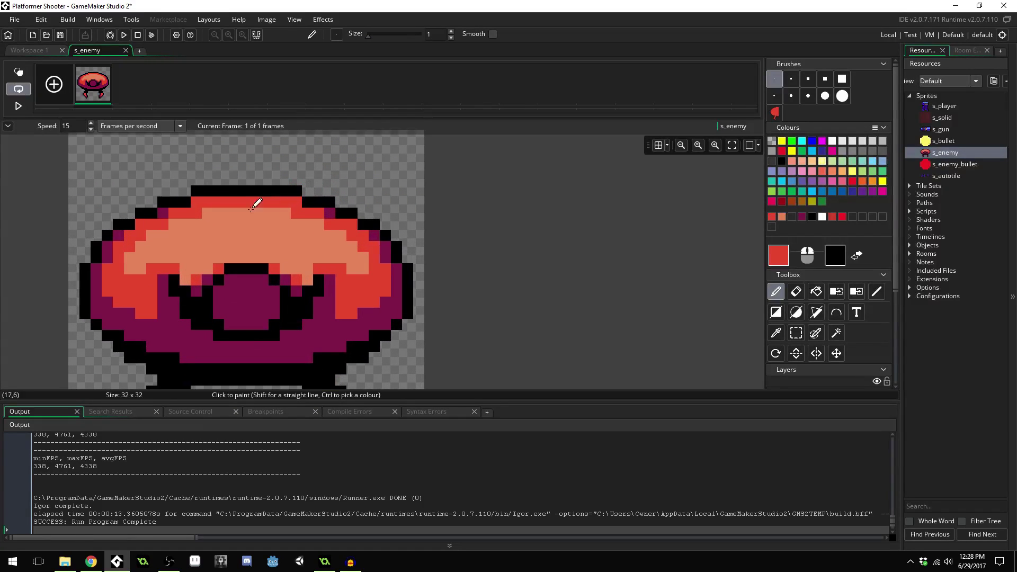
{"action": "left_click", "coordinate": [165, 244], "text": "ctrl"}
{"action": "mouse_move", "coordinate": [162, 247]}
{"action": "left_mouse_down"}
{"action": "mouse_move", "coordinate": [144, 235]}
{"action": "mouse_move", "coordinate": [217, 208]}
{"action": "mouse_move", "coordinate": [209, 197]}
{"action": "mouse_move", "coordinate": [264, 198]}
{"action": "mouse_move", "coordinate": [345, 228]}
{"action": "left_mouse_up"}
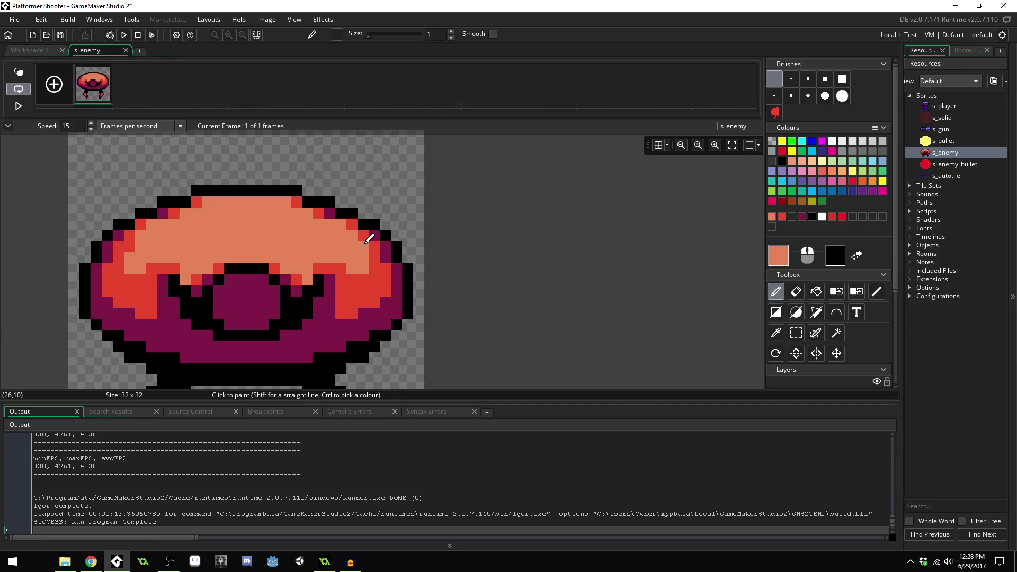
- Repaint the pixels along the dome's top edge red
{"action": "scroll", "coordinate": [201, 214], "scroll_direction": "down", "scroll_amount": 3}
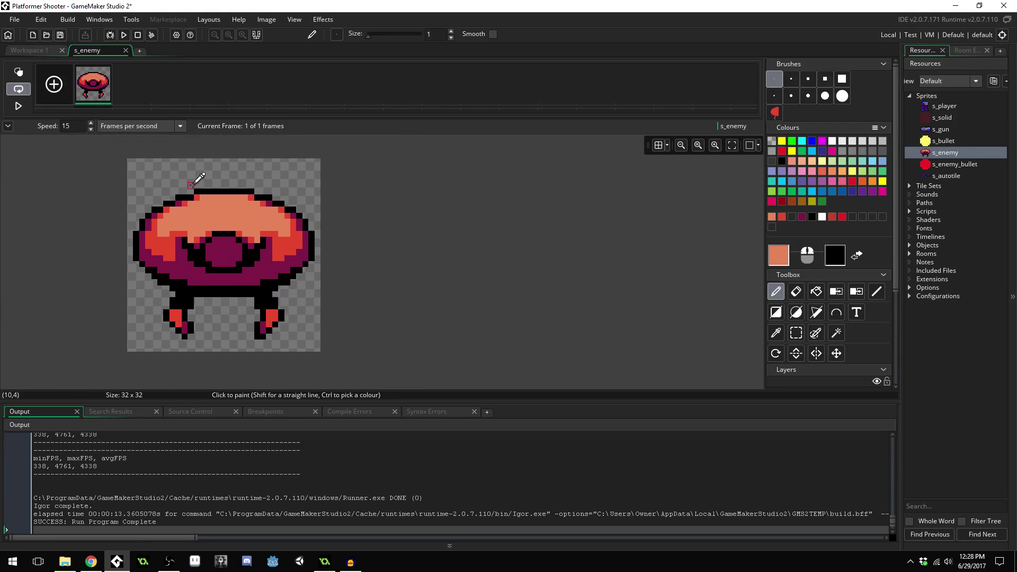
{"action": "scroll", "coordinate": [191, 206], "scroll_direction": "up", "scroll_amount": 3}
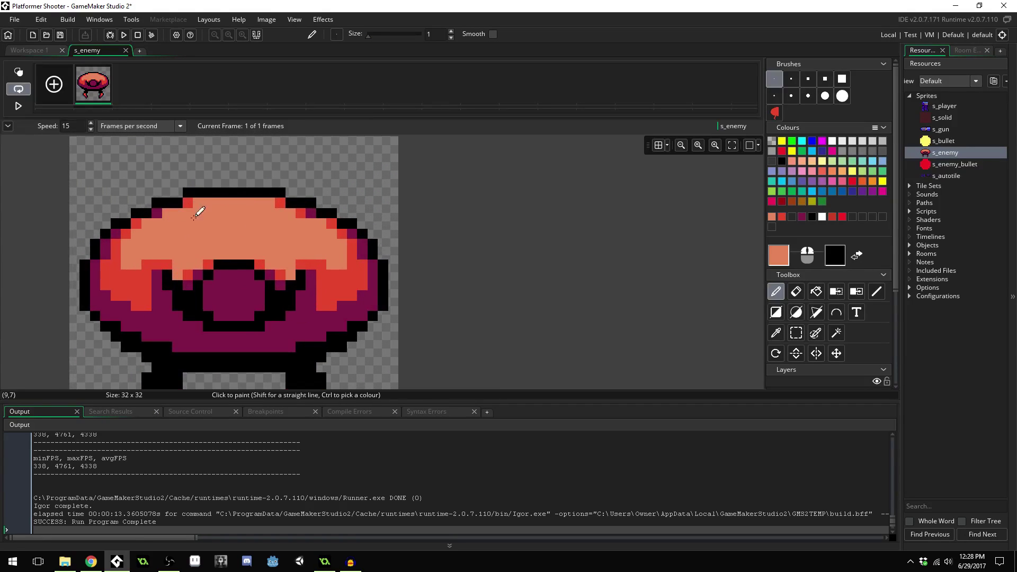
{"action": "scroll", "coordinate": [170, 159], "scroll_direction": "down", "scroll_amount": 3}
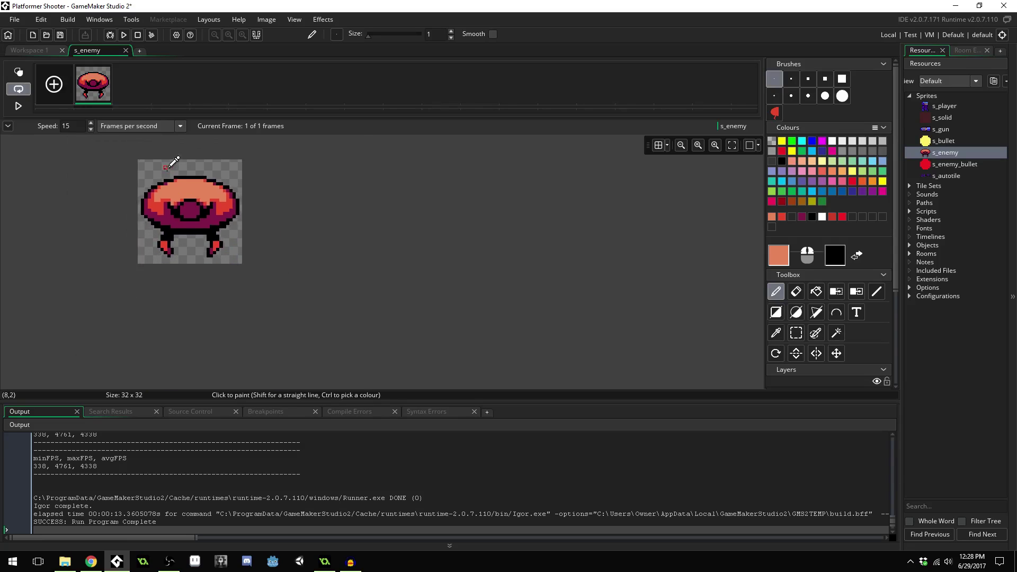
{"action": "scroll", "coordinate": [178, 169], "scroll_direction": "up", "scroll_amount": 4}
{"action": "scroll", "coordinate": [179, 170], "scroll_direction": "up", "scroll_amount": 1}
{"action": "left_click", "coordinate": [203, 170], "text": "ctrl"}
{"action": "left_click", "coordinate": [168, 181]}
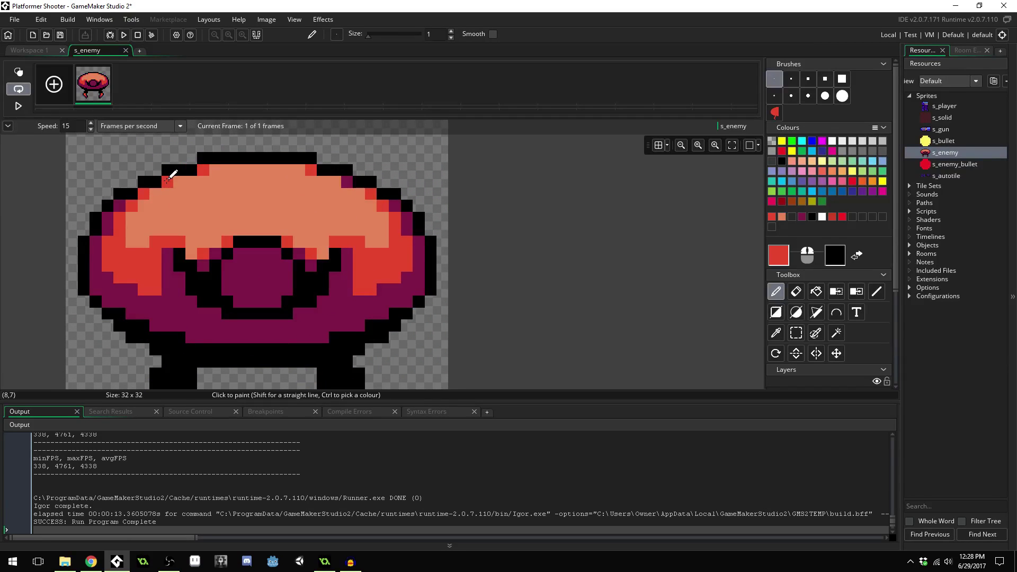
{"action": "left_click", "coordinate": [347, 181]}
{"action": "scroll", "coordinate": [249, 161], "scroll_direction": "down", "scroll_amount": 6}
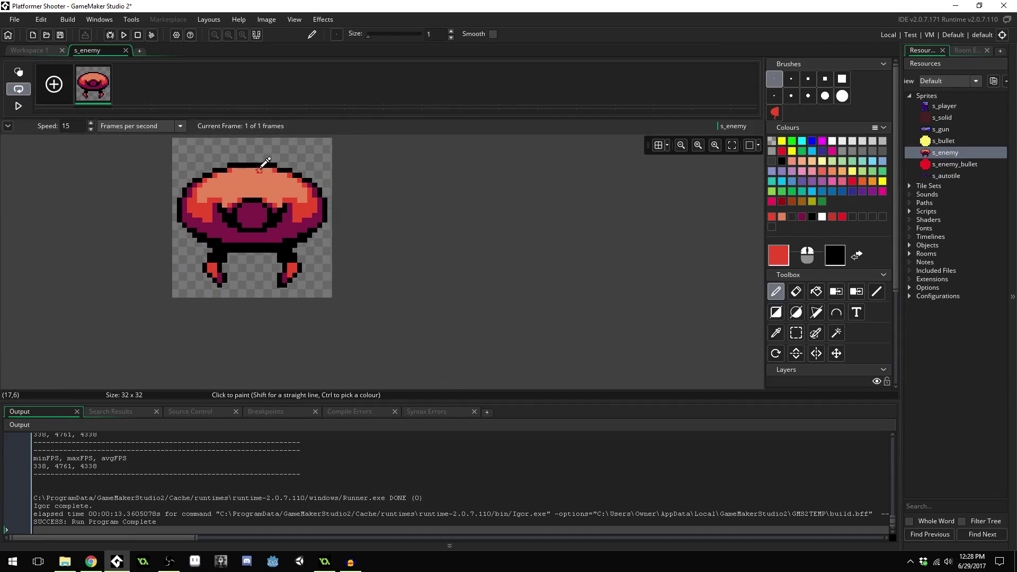
{"action": "scroll", "coordinate": [262, 156], "scroll_direction": "up", "scroll_amount": 4}
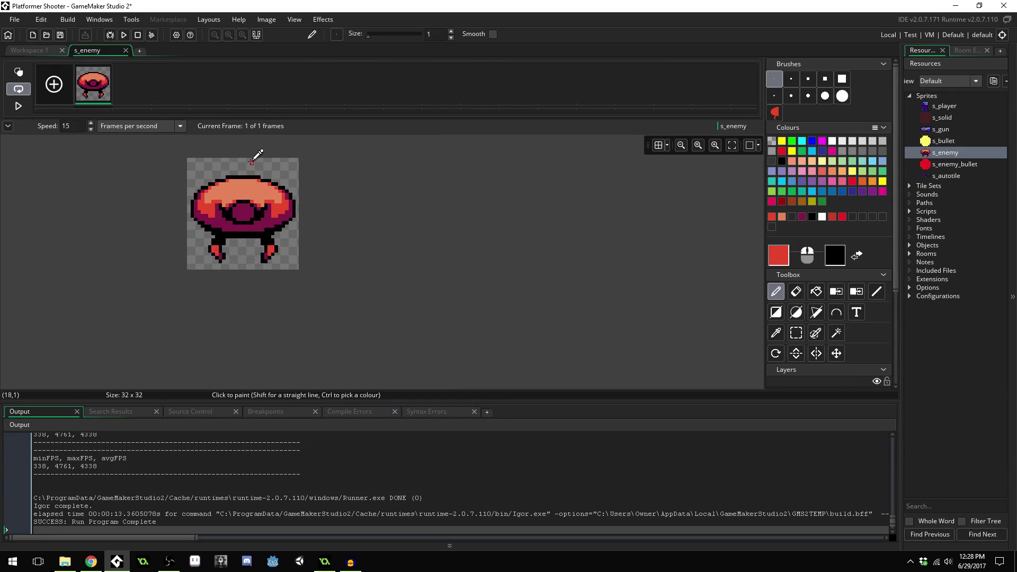
{"action": "scroll", "coordinate": [245, 175], "scroll_direction": "up", "scroll_amount": 4}
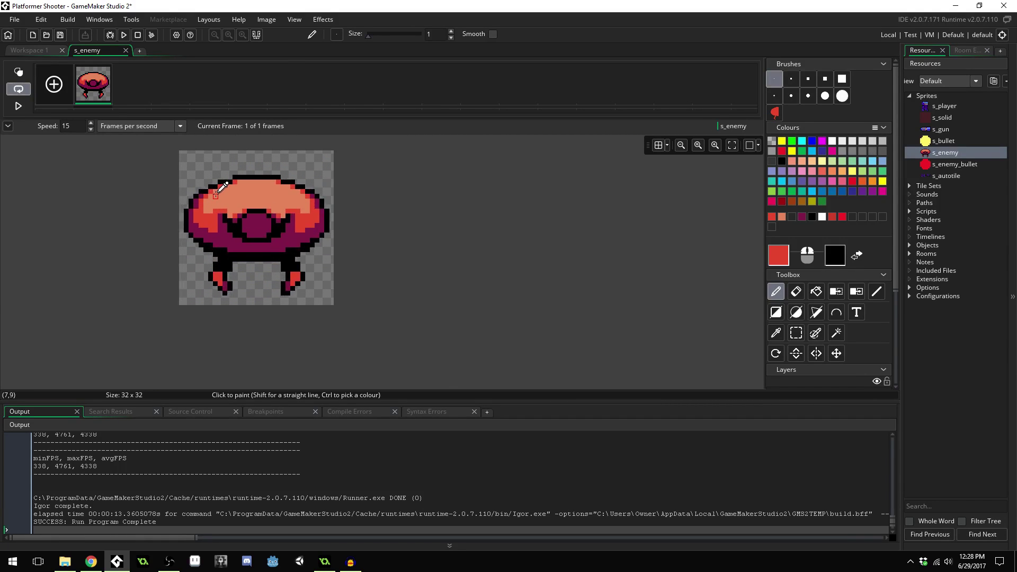
{"action": "scroll", "coordinate": [310, 197], "scroll_direction": "up", "scroll_amount": 1}
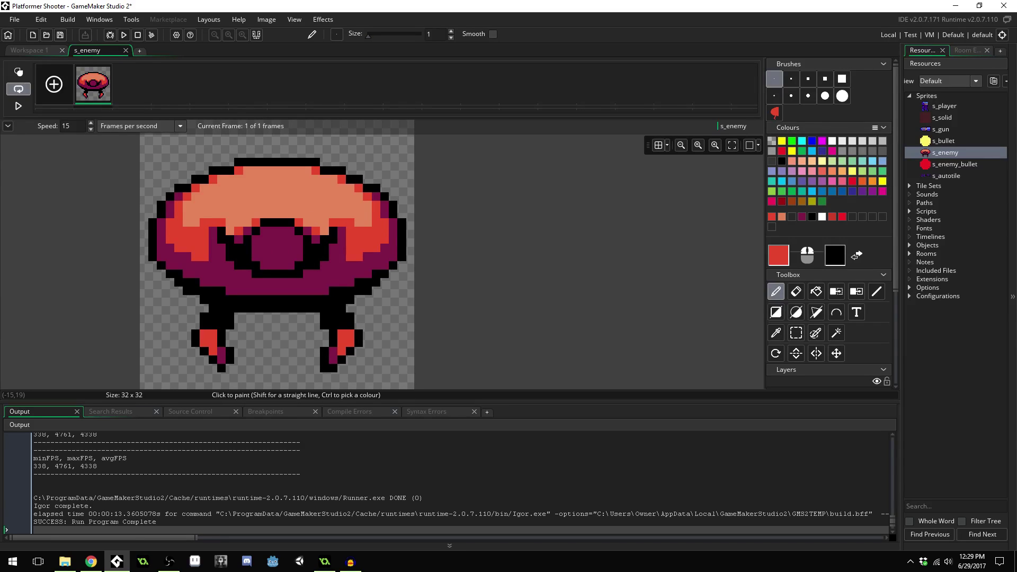
- Add one more red pixel near the sprite's top and recentre the canvas
{"action": "key", "text": "alt+Tab"}
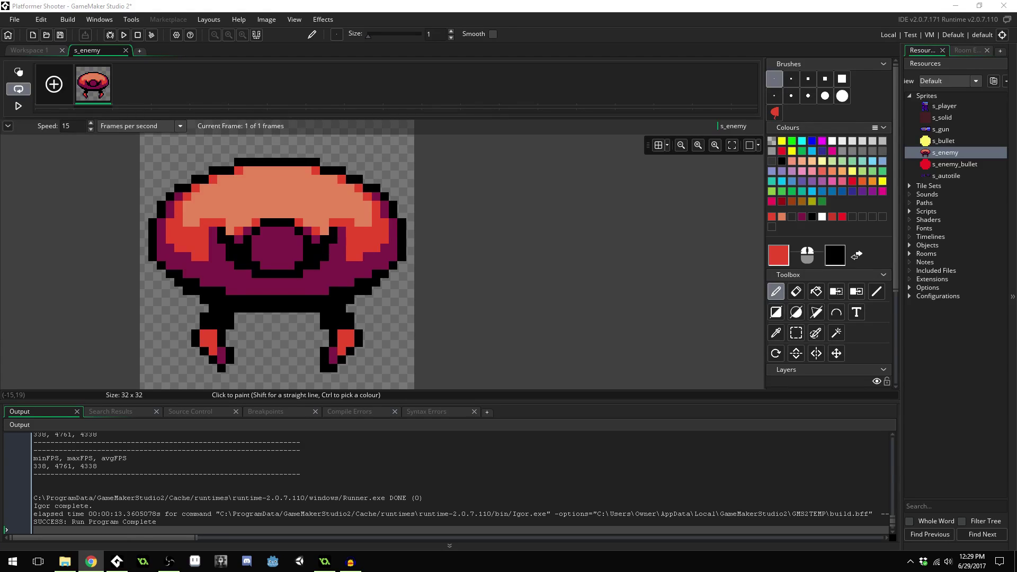
{"action": "scroll", "coordinate": [228, 215], "scroll_direction": "up", "scroll_amount": 3}
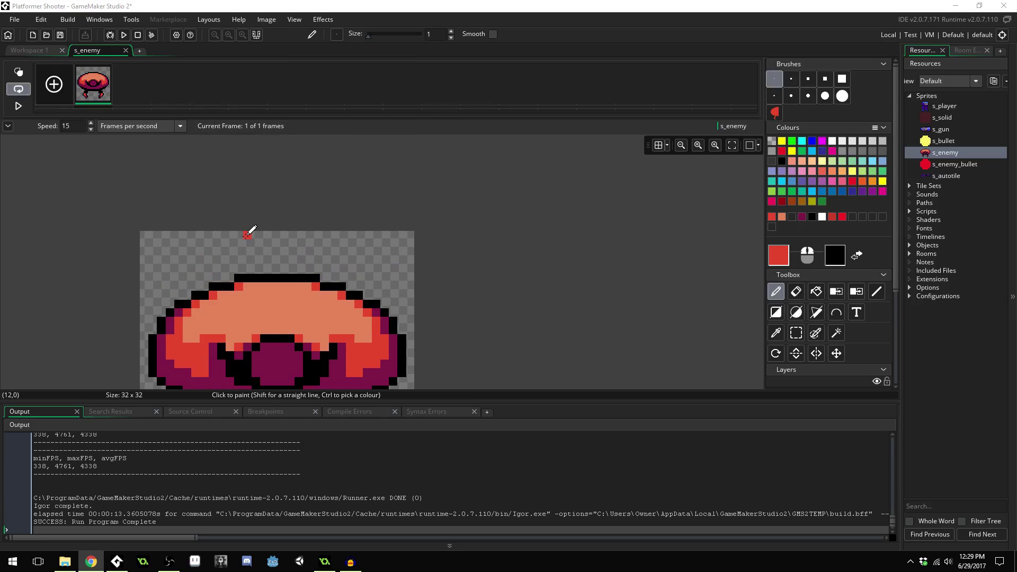
{"action": "scroll", "coordinate": [295, 277], "scroll_direction": "down", "scroll_amount": 2}
{"action": "left_click", "coordinate": [273, 269]}
{"action": "scroll", "coordinate": [279, 269], "scroll_direction": "up", "scroll_amount": 3}
{"action": "scroll", "coordinate": [290, 265], "scroll_direction": "down", "scroll_amount": 3}
{"action": "middle_click_drag", "start_coordinate": [295, 273], "coordinate": [320, 236]}
{"action": "scroll", "coordinate": [305, 233], "scroll_direction": "up", "scroll_amount": 3}
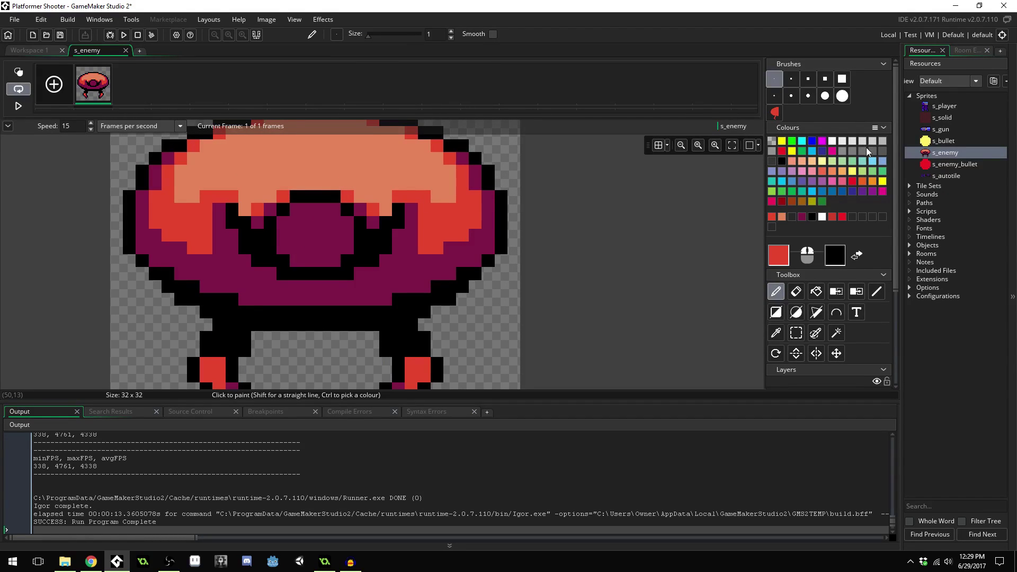
- Paint a pale-yellow highlight stroke and top row inside the eye
{"action": "left_click", "coordinate": [832, 161]}
{"action": "left_click", "coordinate": [296, 223]}
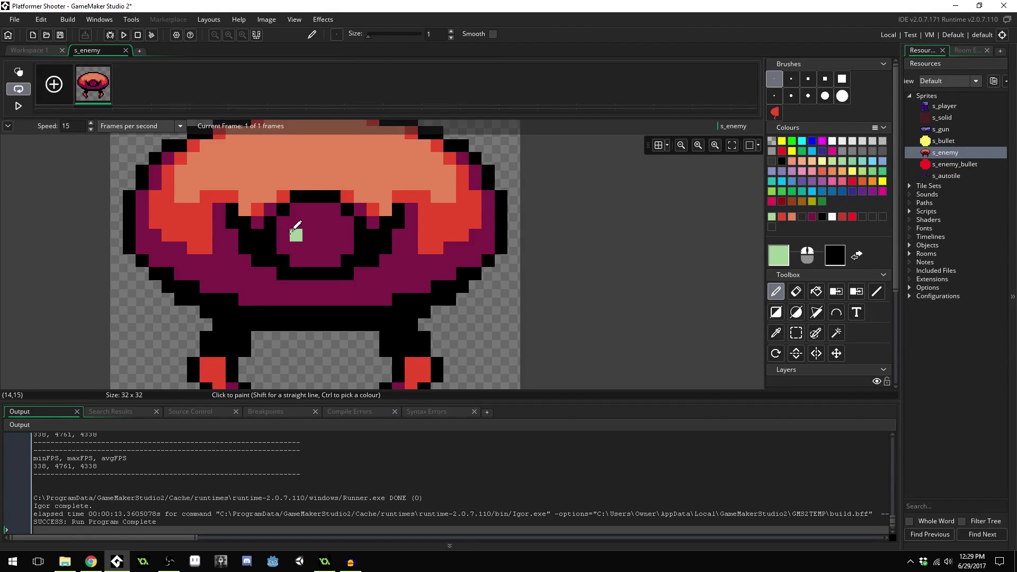
{"action": "left_click", "coordinate": [821, 161]}
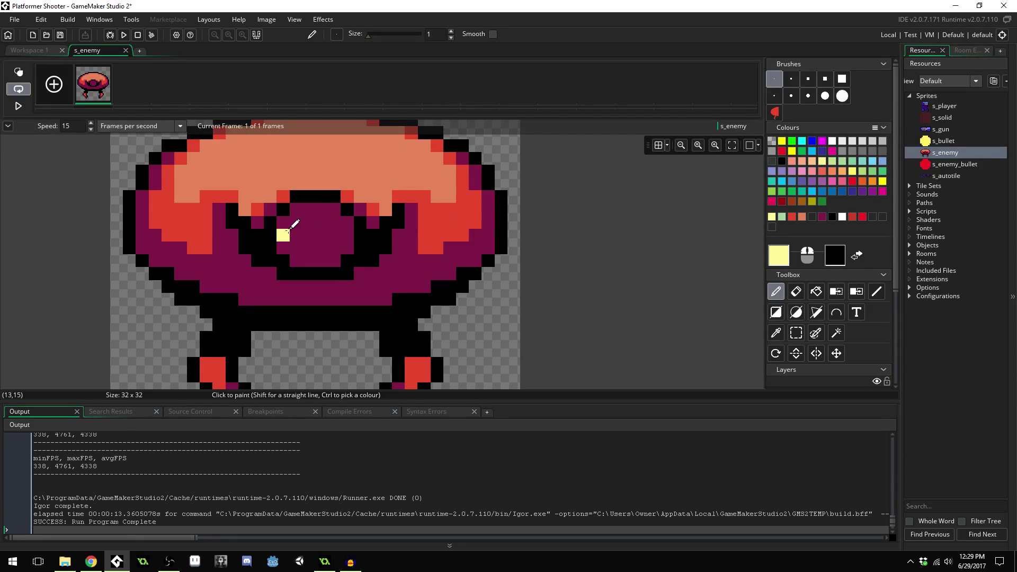
{"action": "mouse_move", "coordinate": [295, 222]}
{"action": "left_mouse_down"}
{"action": "mouse_move", "coordinate": [300, 248]}
{"action": "mouse_move", "coordinate": [335, 240]}
{"action": "mouse_move", "coordinate": [332, 219]}
{"action": "mouse_move", "coordinate": [310, 222]}
{"action": "left_mouse_up"}
{"action": "left_click", "coordinate": [317, 207], "text": "ctrl"}
- Trim the highlight's corners to maroon, restore its bottom-right yellow pixel, and edit maroon 7F1947
{"action": "left_click", "coordinate": [335, 222]}
{"action": "left_click", "coordinate": [297, 221]}
{"action": "left_click", "coordinate": [295, 247]}
{"action": "left_click", "coordinate": [320, 248]}
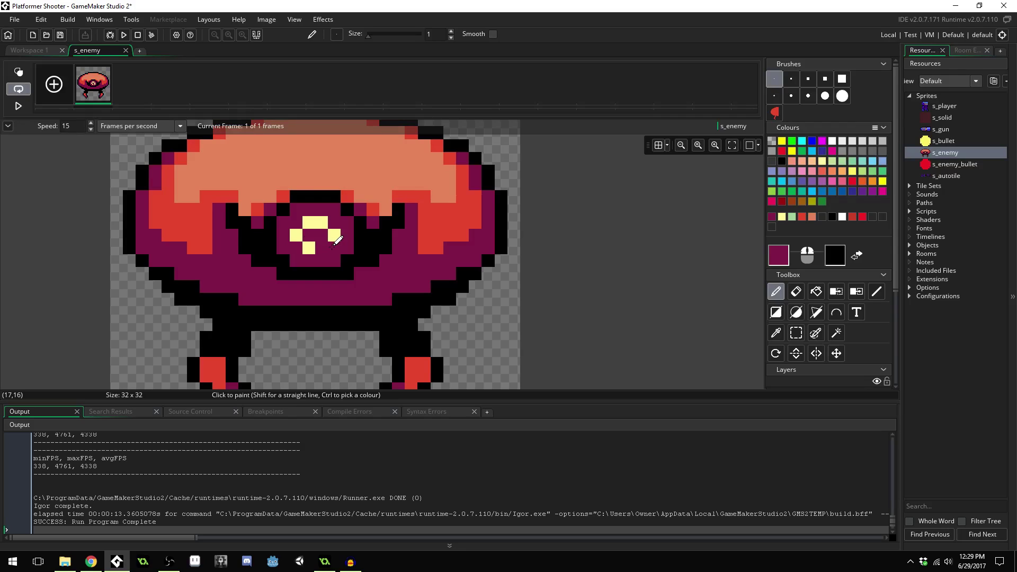
{"action": "left_click", "coordinate": [335, 237], "text": "ctrl"}
{"action": "left_click", "coordinate": [321, 248]}
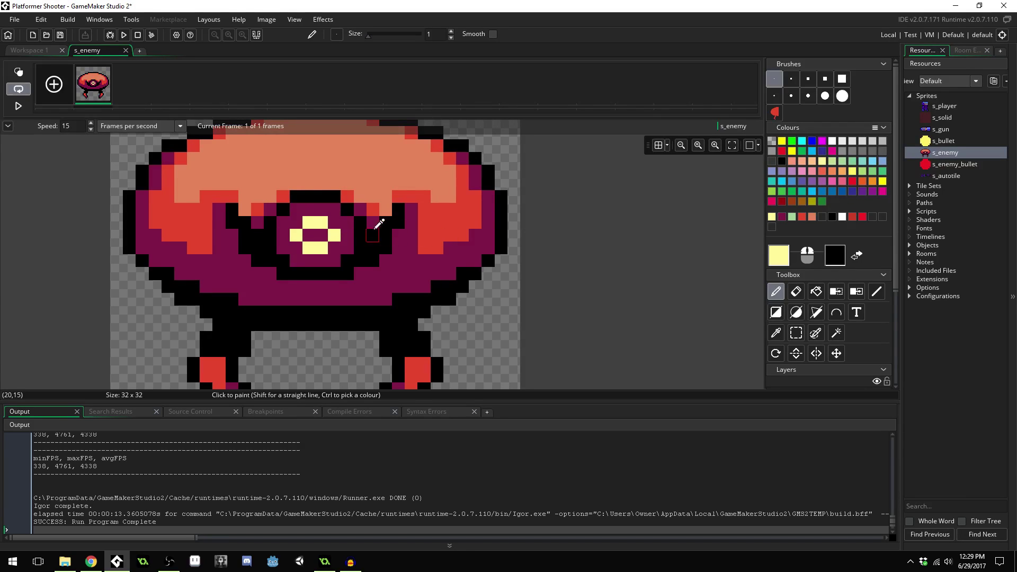
{"action": "left_click", "coordinate": [353, 220], "text": "ctrl"}
{"action": "left_click", "coordinate": [778, 255]}
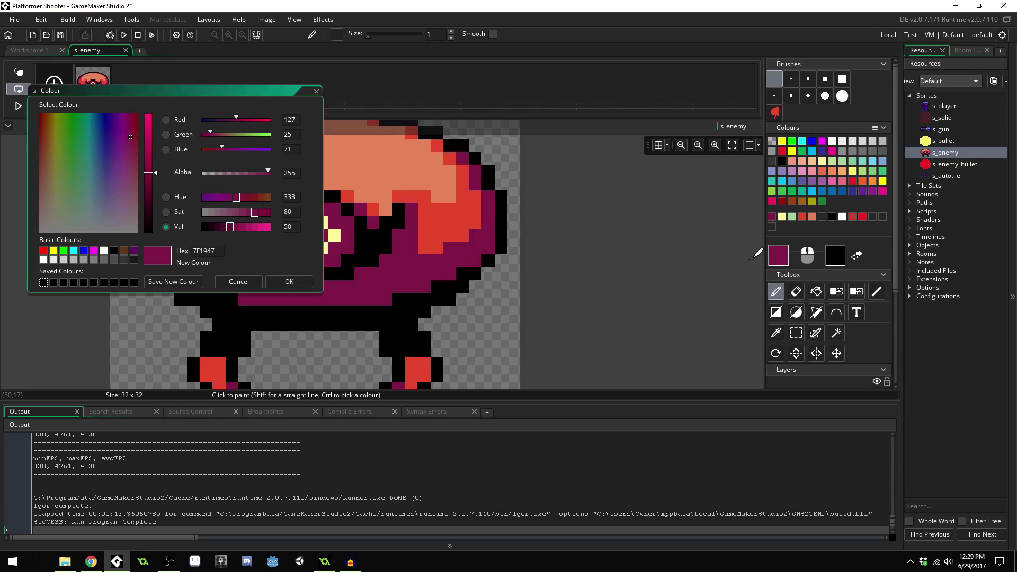
- Darken the maroon to value 30 and shade the eye's corners and the pixel above it
{"action": "left_click", "coordinate": [223, 227]}
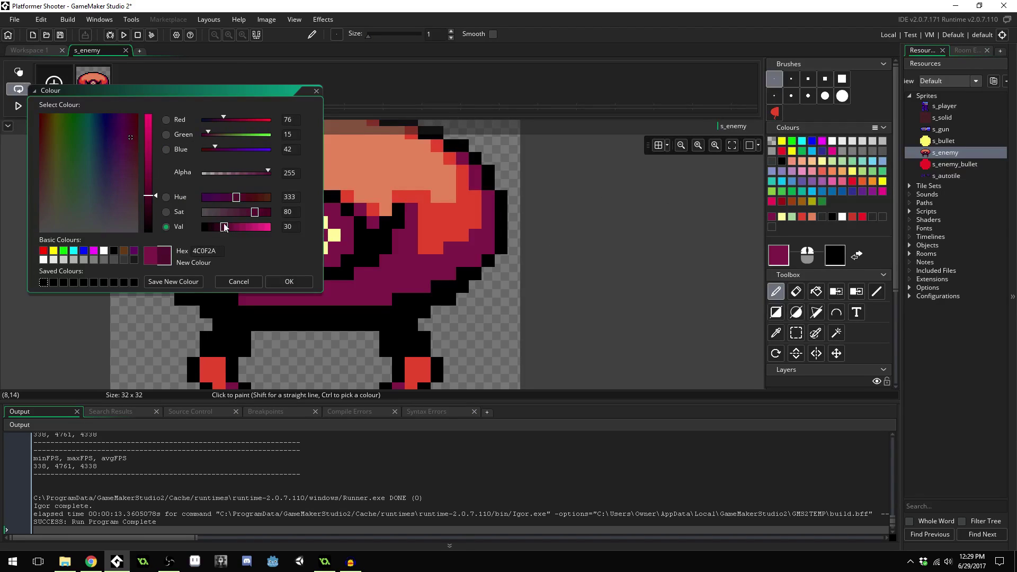
{"action": "left_click", "coordinate": [228, 197]}
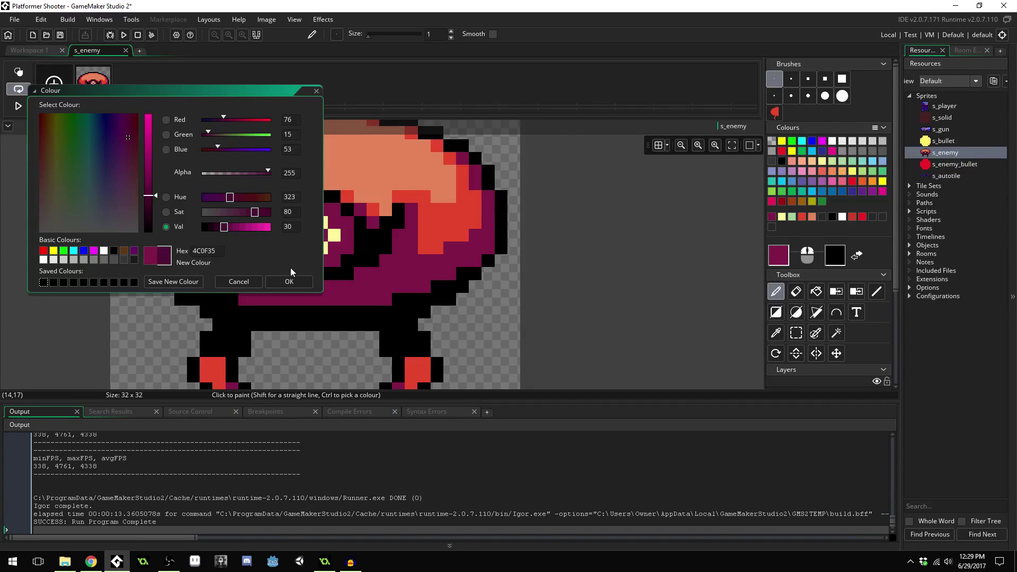
{"action": "left_click", "coordinate": [289, 281]}
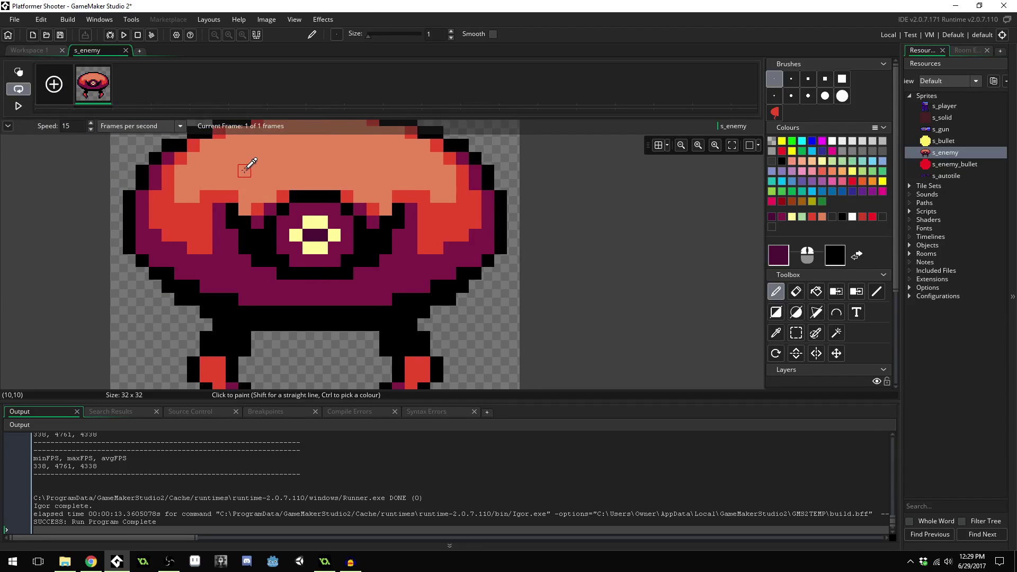
{"action": "scroll", "coordinate": [245, 165], "scroll_direction": "down", "scroll_amount": 2, "text": "ctrl"}
{"action": "scroll", "coordinate": [263, 169], "scroll_direction": "up", "scroll_amount": 3, "text": "ctrl"}
{"action": "left_click", "coordinate": [296, 213]}
{"action": "left_click", "coordinate": [295, 236]}
{"action": "left_click", "coordinate": [261, 237]}
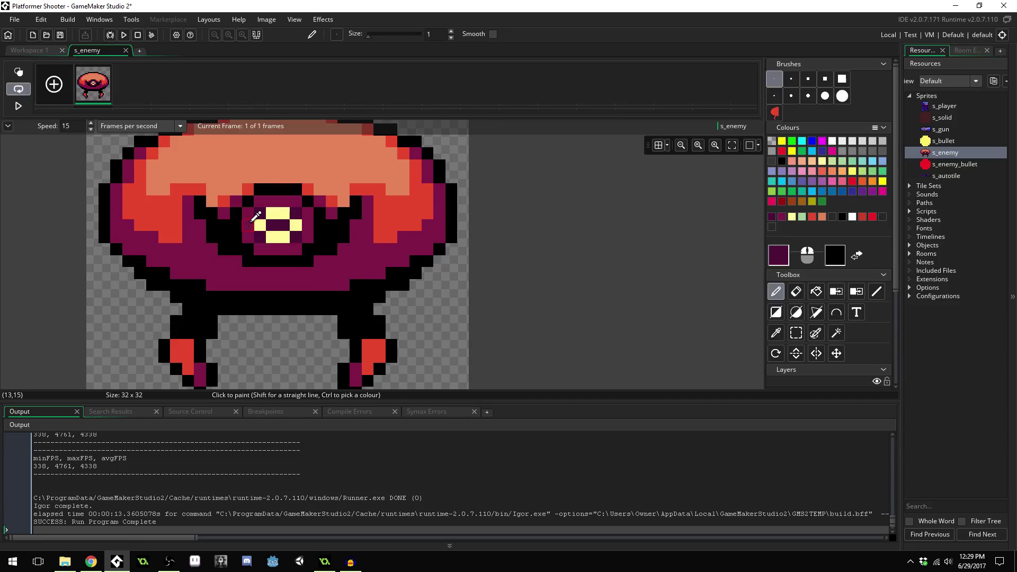
{"action": "scroll", "coordinate": [259, 221], "scroll_direction": "down", "scroll_amount": 3, "text": "ctrl"}
{"action": "left_click", "coordinate": [283, 185]}
{"action": "scroll", "coordinate": [291, 181], "scroll_direction": "up", "scroll_amount": 1, "text": "ctrl"}
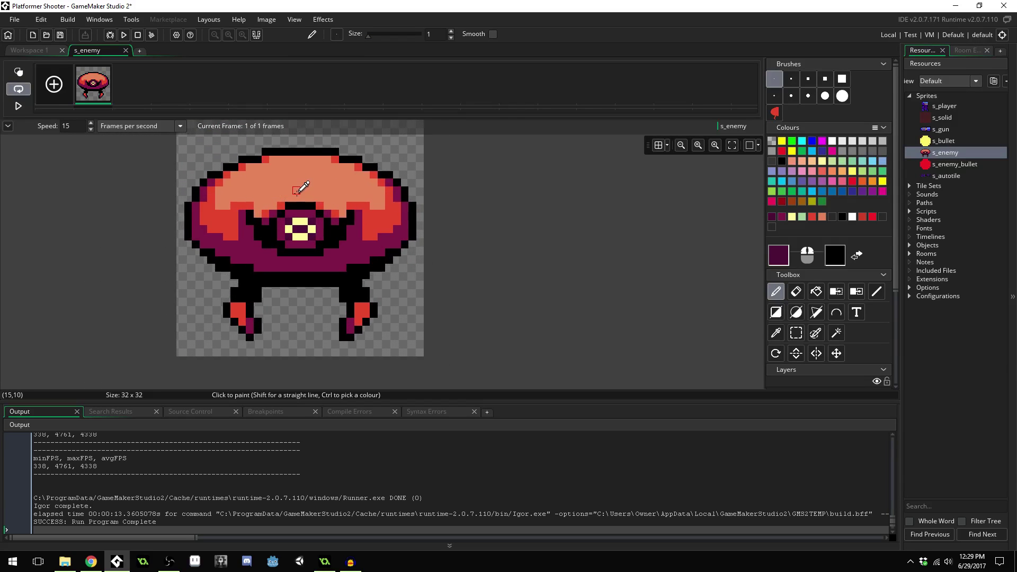
{"action": "scroll", "coordinate": [298, 191], "scroll_direction": "up", "scroll_amount": 2, "text": "ctrl"}
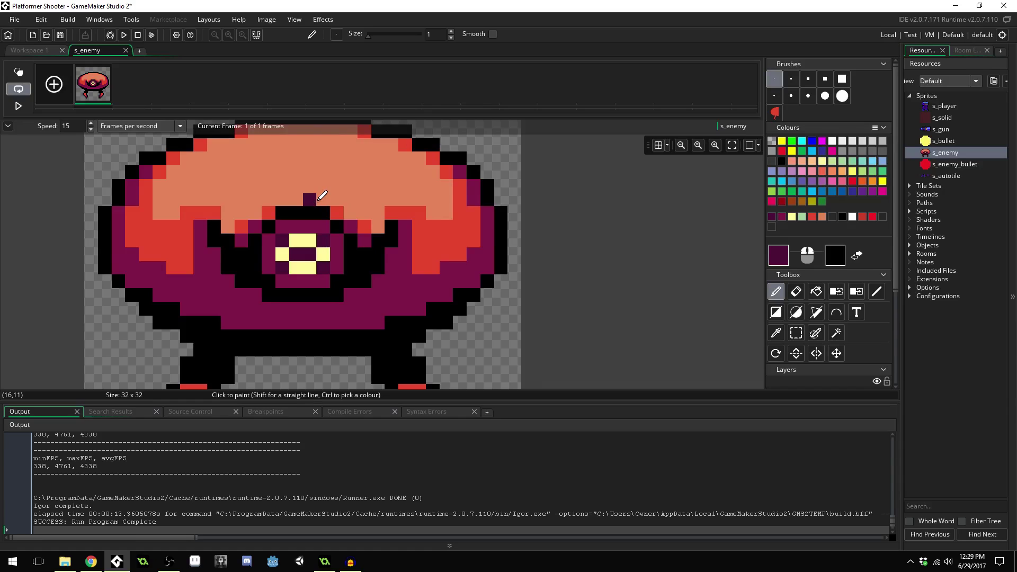
- Repaint the eye's pale-yellow highlight pixels salmon
{"action": "scroll", "coordinate": [347, 217], "scroll_direction": "up", "scroll_amount": 1, "text": "ctrl"}
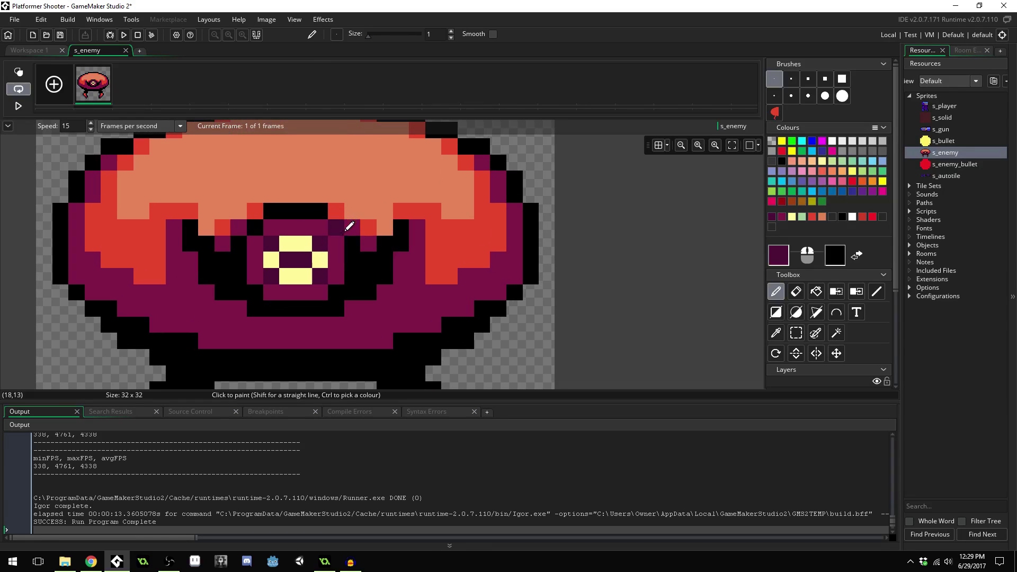
{"action": "left_click", "coordinate": [297, 247], "text": "ctrl"}
{"action": "left_click", "coordinate": [393, 198], "text": "ctrl"}
{"action": "left_click", "coordinate": [302, 244]}
{"action": "mouse_move", "coordinate": [289, 244]}
{"action": "left_mouse_down"}
{"action": "mouse_move", "coordinate": [276, 256]}
{"action": "mouse_move", "coordinate": [303, 275]}
{"action": "mouse_move", "coordinate": [320, 260]}
{"action": "left_mouse_up"}
{"action": "scroll", "coordinate": [273, 196], "scroll_direction": "down", "scroll_amount": 3, "text": "ctrl"}
{"action": "scroll", "coordinate": [273, 196], "scroll_direction": "down", "scroll_amount": 3, "text": "ctrl"}
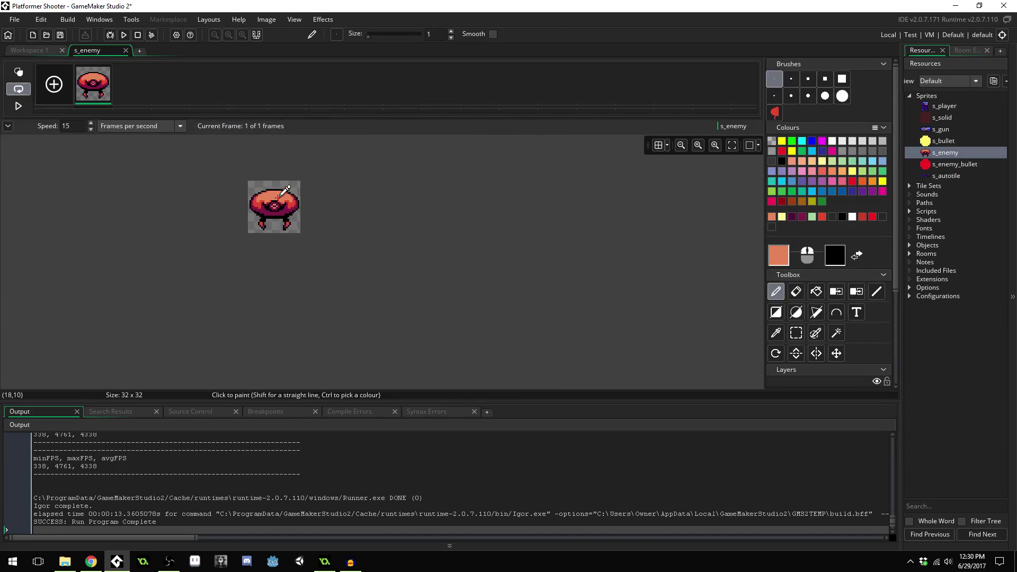
- Reshape the eye's outline with dark purple pixels on its left, bottom and right
{"action": "scroll", "coordinate": [277, 200], "scroll_direction": "up", "scroll_amount": 6, "text": "ctrl"}
{"action": "scroll", "coordinate": [281, 214], "scroll_direction": "up", "scroll_amount": 2, "text": "ctrl"}
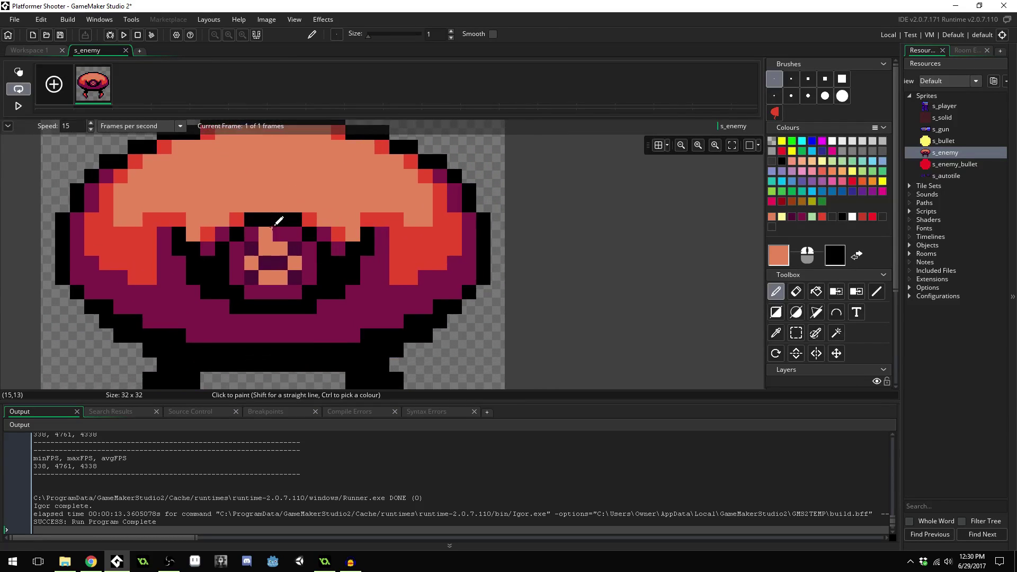
{"action": "left_click", "coordinate": [298, 243], "text": "ctrl"}
{"action": "left_click", "coordinate": [300, 229]}
{"action": "left_click", "coordinate": [248, 234]}
{"action": "left_click", "coordinate": [233, 282]}
{"action": "left_click", "coordinate": [233, 250]}
{"action": "left_click", "coordinate": [249, 298]}
{"action": "left_click", "coordinate": [296, 299]}
{"action": "left_click", "coordinate": [313, 282]}
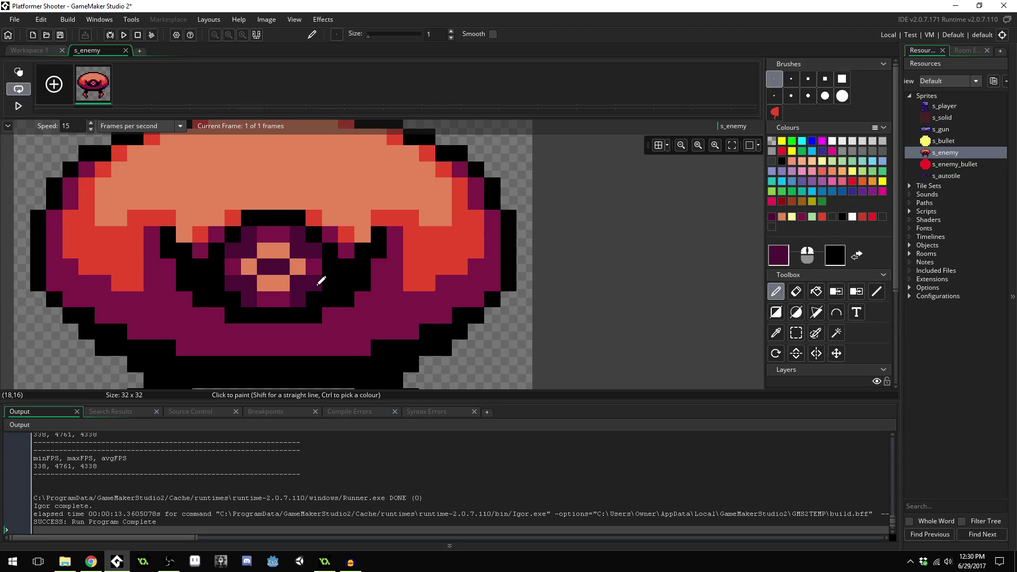
- Surround the salmon diamond with four magenta pixels
{"action": "left_click", "coordinate": [235, 266], "text": "ctrl"}
{"action": "left_click", "coordinate": [249, 282]}
{"action": "left_click", "coordinate": [296, 281]}
{"action": "left_click", "coordinate": [297, 250]}
{"action": "left_click", "coordinate": [249, 250]}
{"action": "scroll", "coordinate": [255, 245], "scroll_direction": "down", "scroll_amount": 5}
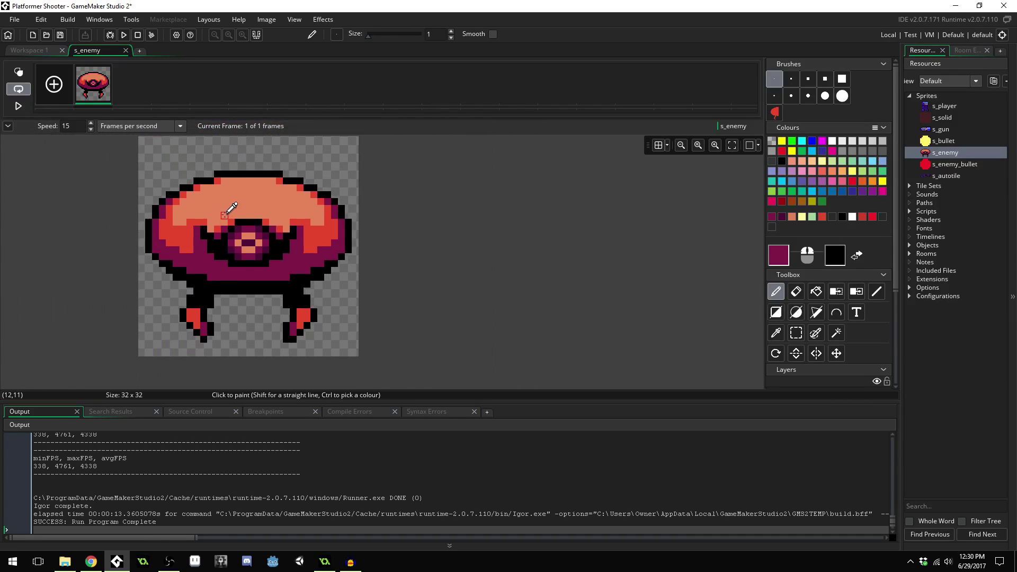
{"action": "scroll", "coordinate": [218, 197], "scroll_direction": "up", "scroll_amount": 5}
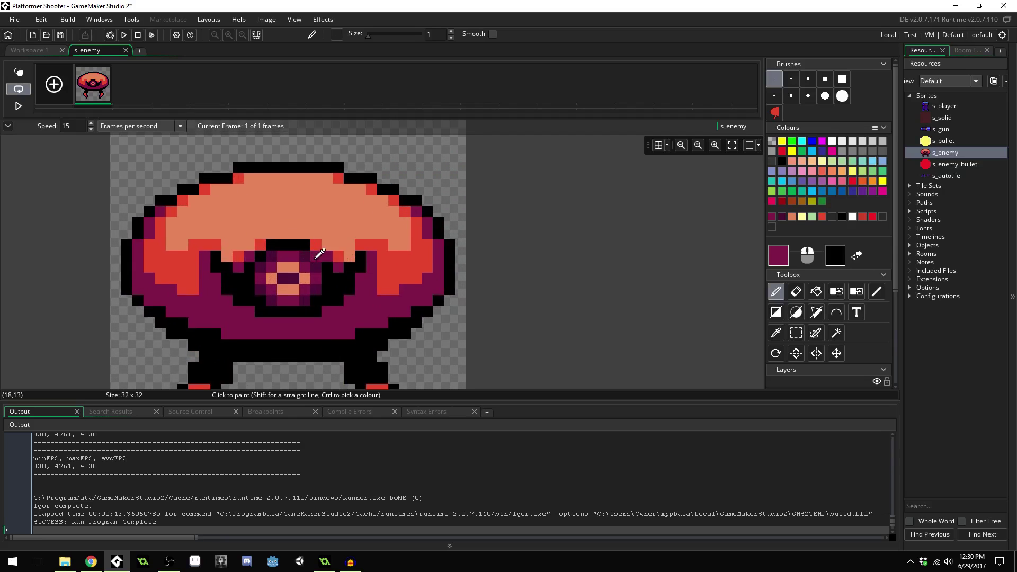
{"action": "scroll", "coordinate": [295, 256], "scroll_direction": "up", "scroll_amount": 1}
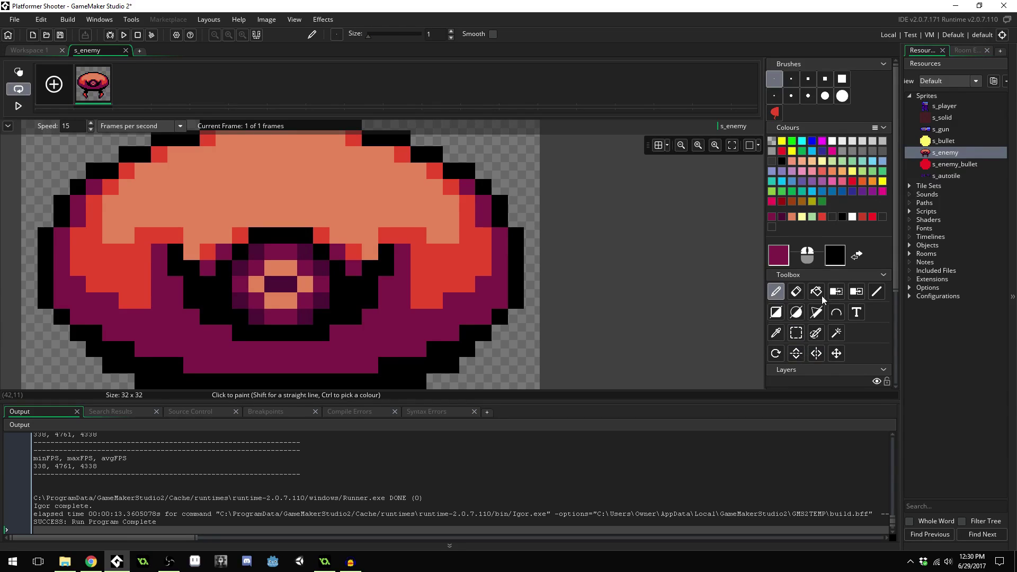
- Set the painting colour to white with a much lower Alpha for a translucent glaze
{"action": "left_click", "coordinate": [833, 141]}
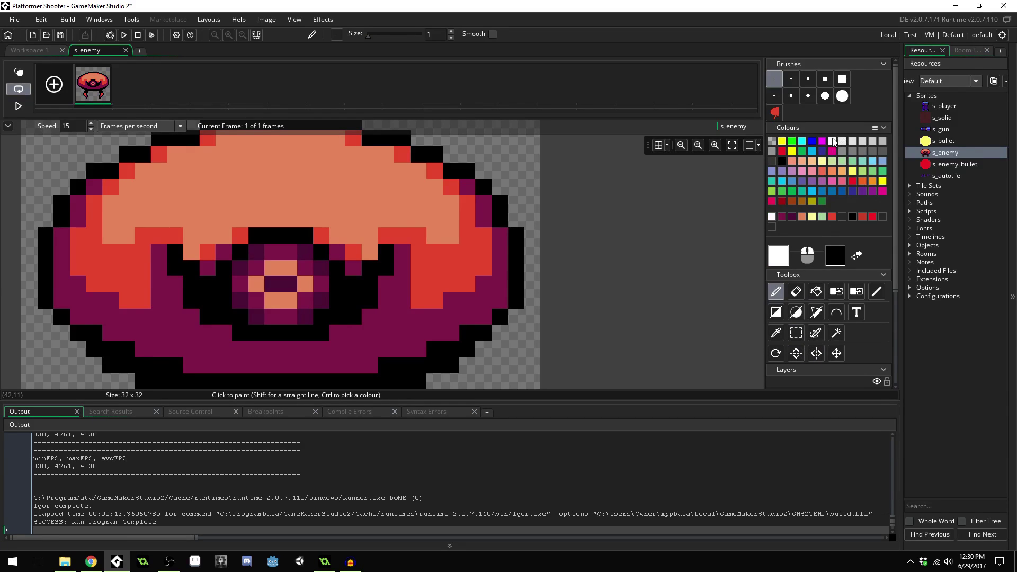
{"action": "double_click", "coordinate": [783, 254]}
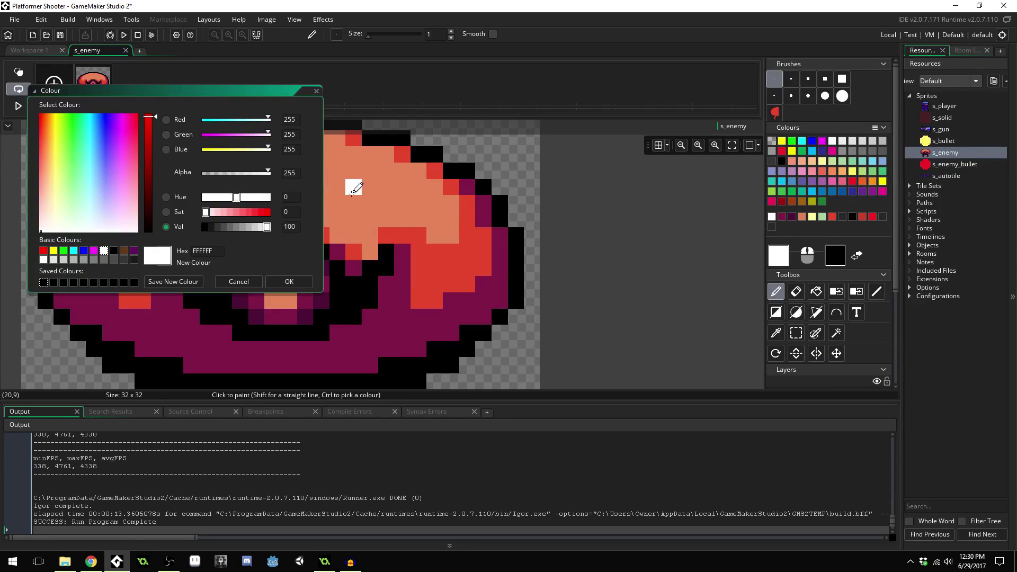
{"action": "left_click_drag", "start_coordinate": [267, 173], "coordinate": [206, 175]}
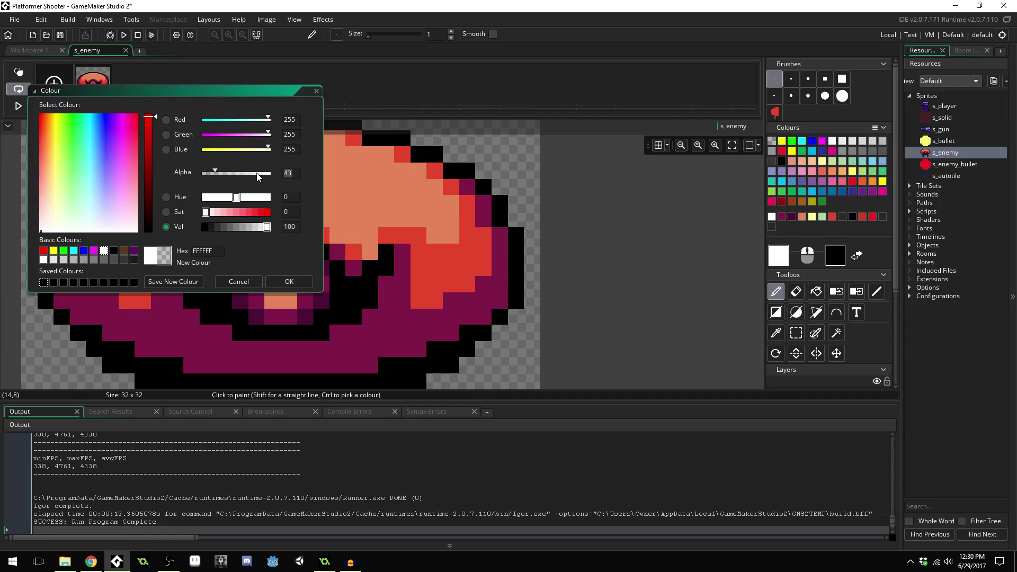
{"action": "left_click", "coordinate": [289, 281]}
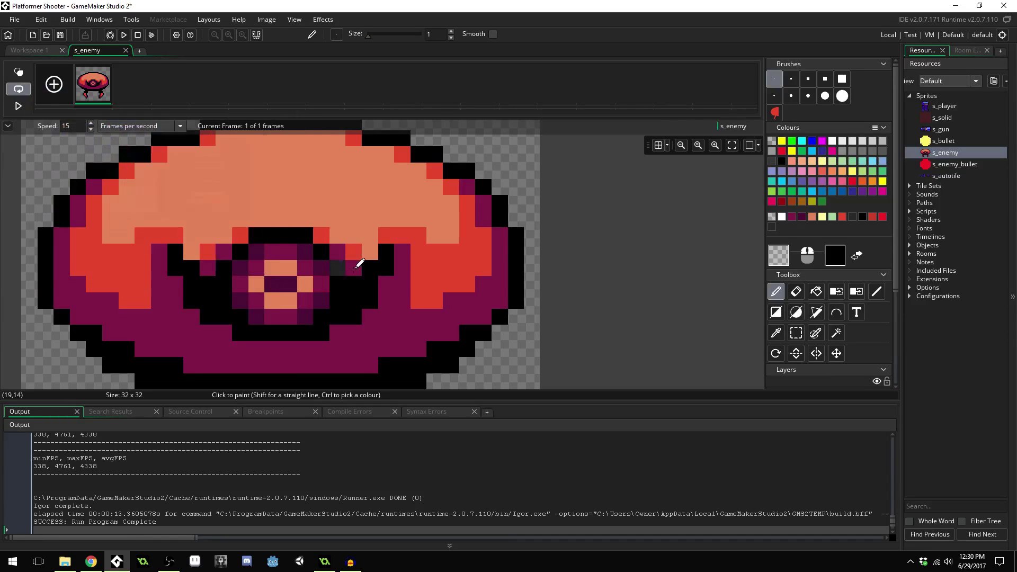
- Glaze the salmon eye with translucent white pixels for a glossy pink look
{"action": "mouse_move", "coordinate": [293, 248]}
{"action": "left_mouse_down"}
{"action": "mouse_move", "coordinate": [295, 268]}
{"action": "mouse_move", "coordinate": [308, 249]}
{"action": "mouse_move", "coordinate": [320, 261]}
{"action": "mouse_move", "coordinate": [301, 279]}
{"action": "mouse_move", "coordinate": [274, 269]}
{"action": "mouse_move", "coordinate": [302, 298]}
{"action": "mouse_move", "coordinate": [278, 286]}
{"action": "mouse_move", "coordinate": [287, 271]}
{"action": "mouse_move", "coordinate": [323, 278]}
{"action": "mouse_move", "coordinate": [322, 268]}
{"action": "mouse_move", "coordinate": [307, 253]}
{"action": "mouse_move", "coordinate": [289, 256]}
{"action": "left_mouse_up"}
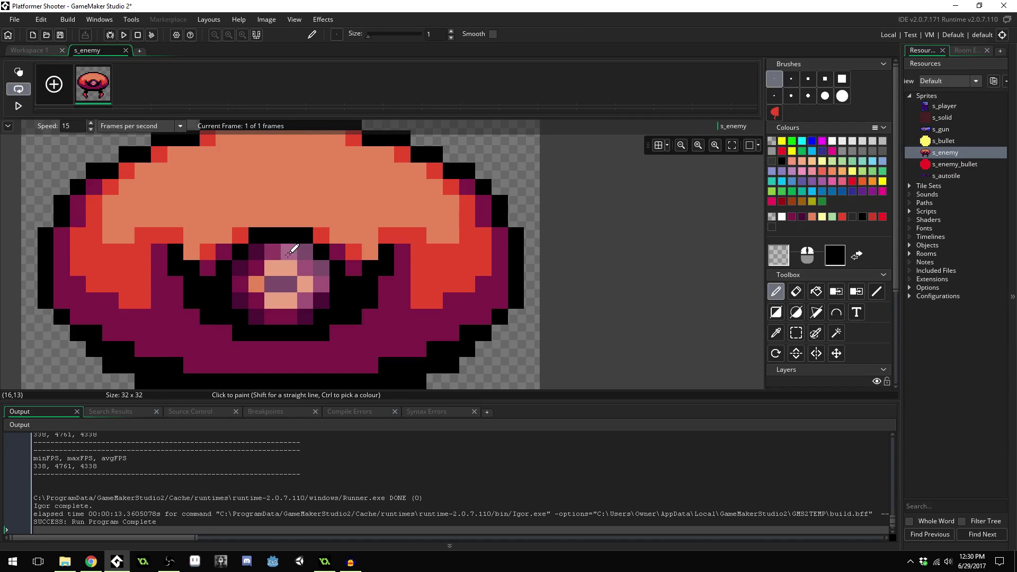
{"action": "mouse_move", "coordinate": [275, 248]}
{"action": "left_mouse_down"}
{"action": "mouse_move", "coordinate": [292, 243]}
{"action": "mouse_move", "coordinate": [275, 244]}
{"action": "mouse_move", "coordinate": [276, 281]}
{"action": "mouse_move", "coordinate": [290, 253]}
{"action": "left_mouse_up"}
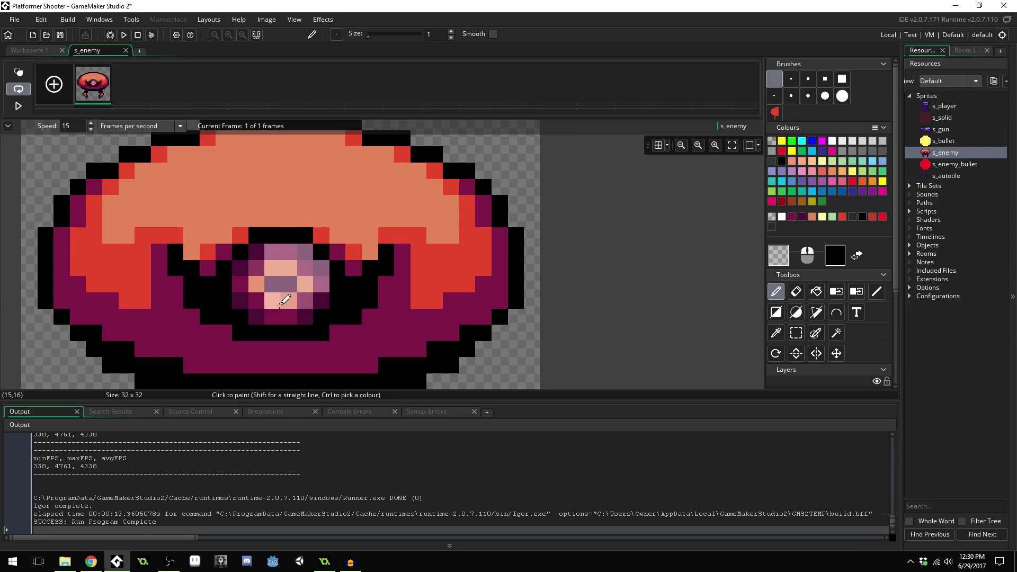
{"action": "scroll", "coordinate": [306, 225], "scroll_direction": "down", "scroll_amount": 1}
{"action": "scroll", "coordinate": [306, 225], "scroll_direction": "down", "scroll_amount": 3}
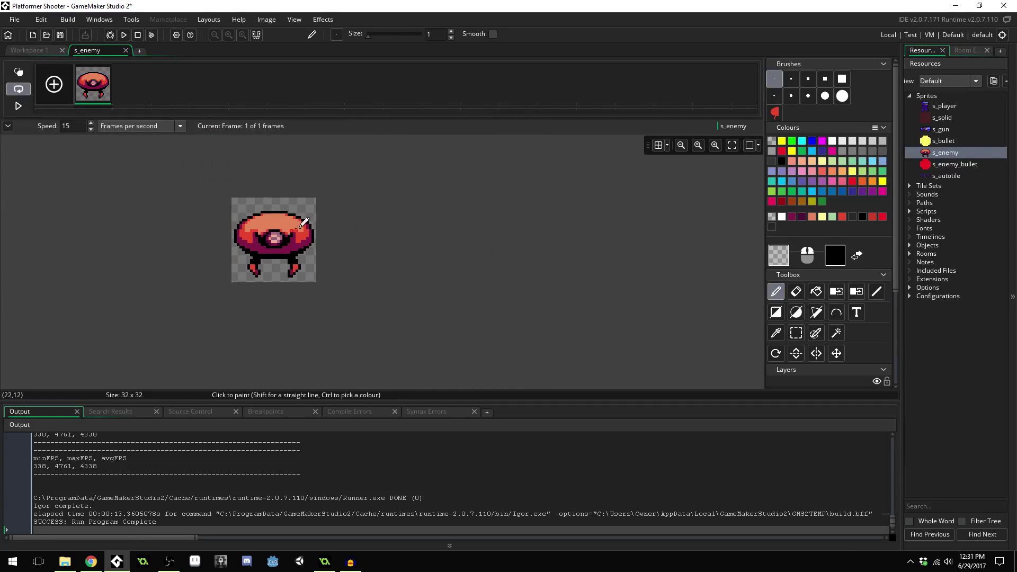
{"action": "scroll", "coordinate": [297, 212], "scroll_direction": "up", "scroll_amount": 2}
{"action": "scroll", "coordinate": [314, 203], "scroll_direction": "down", "scroll_amount": 5}
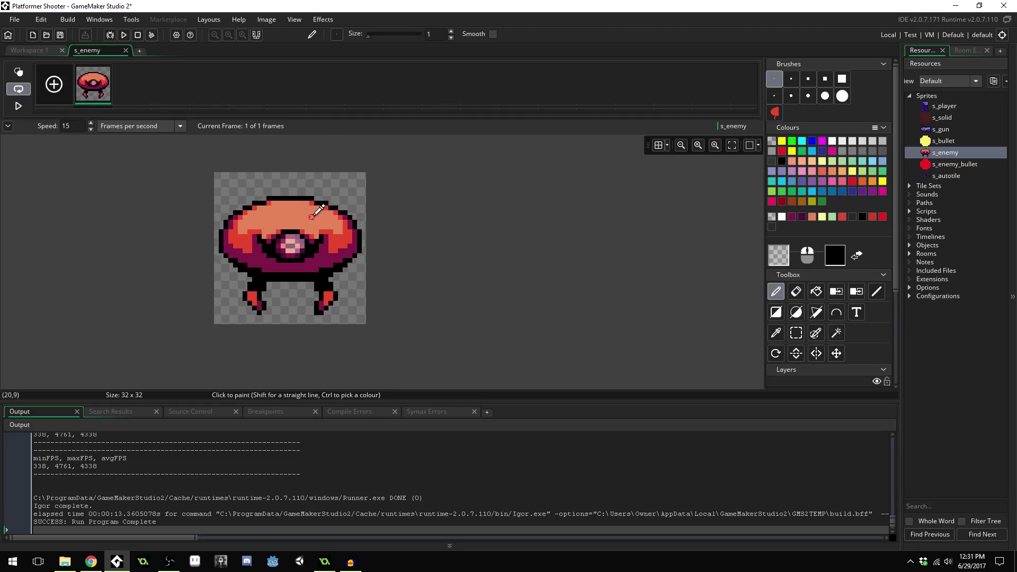
{"action": "scroll", "coordinate": [314, 202], "scroll_direction": "up", "scroll_amount": 2}
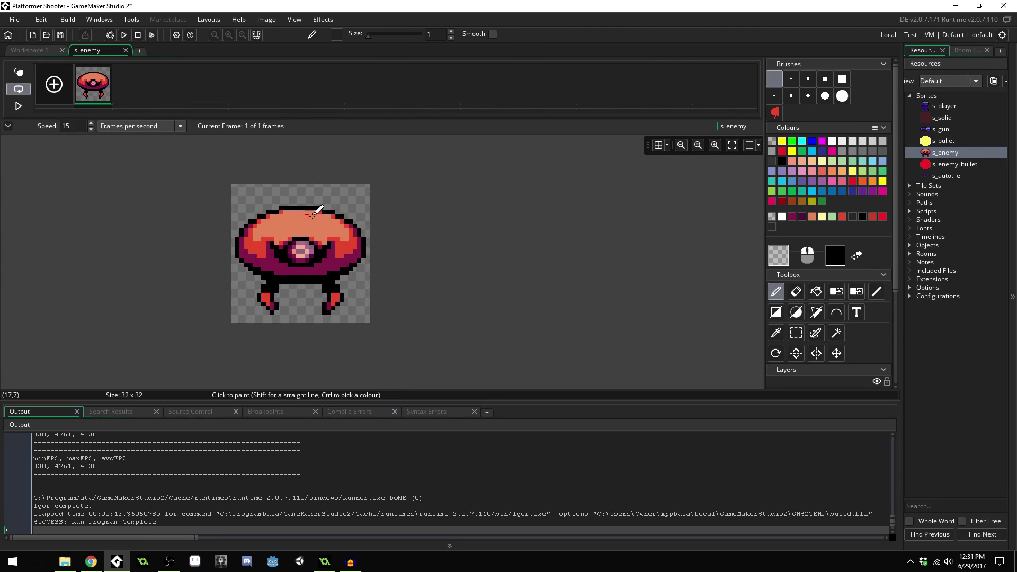
{"action": "scroll", "coordinate": [320, 206], "scroll_direction": "down", "scroll_amount": 4}
{"action": "scroll", "coordinate": [341, 213], "scroll_direction": "up", "scroll_amount": 4}
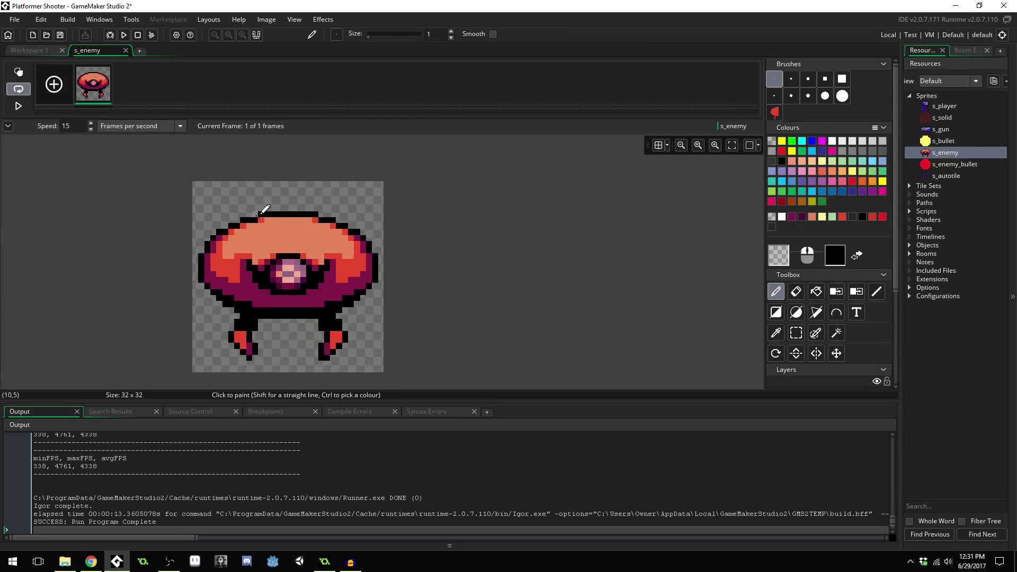
{"action": "scroll", "coordinate": [267, 243], "scroll_direction": "up", "scroll_amount": 3}
{"action": "scroll", "coordinate": [269, 241], "scroll_direction": "down", "scroll_amount": 4}
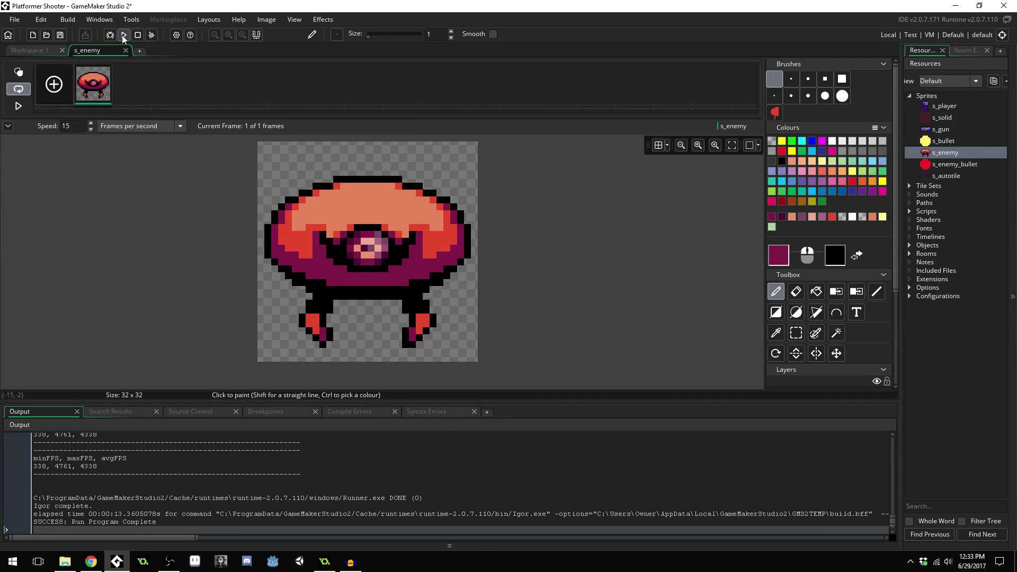
- Run the game and move the player right, shooting, then jump onto the central platform
{"action": "left_click", "coordinate": [123, 34]}
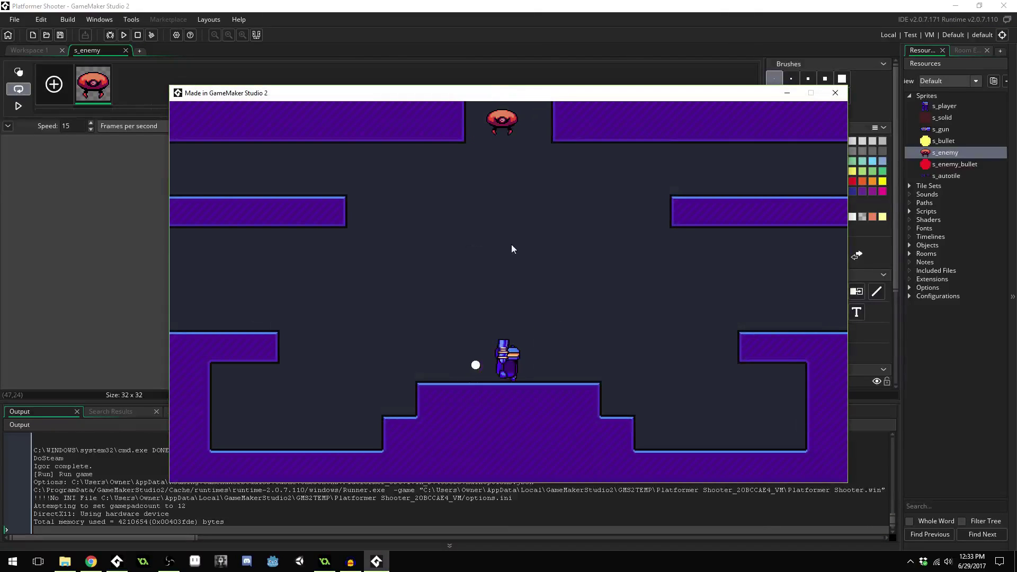
{"action": "key", "text": "d"}
{"action": "key", "text": "d"}
{"action": "left_click", "coordinate": [507, 227]}
{"action": "key", "text": "a"}
{"action": "key", "text": "w"}
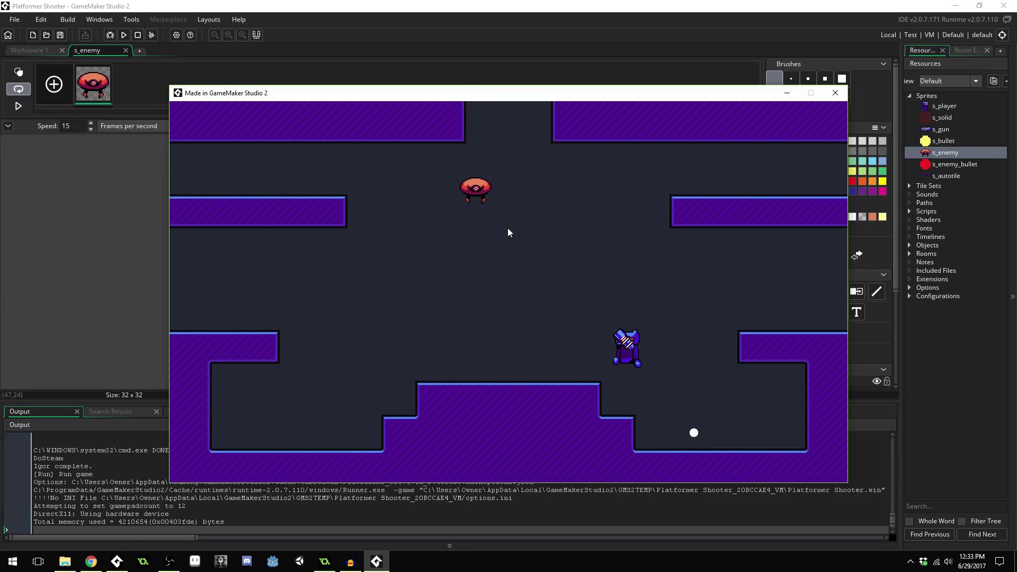
{"action": "key", "text": "a"}
- Keep shooting at the redesigned enemies, then close the game window
{"action": "left_click", "coordinate": [509, 185]}
{"action": "key", "text": "d"}
{"action": "key", "text": "w"}
{"action": "left_click", "coordinate": [517, 183]}
{"action": "key", "text": "Right"}
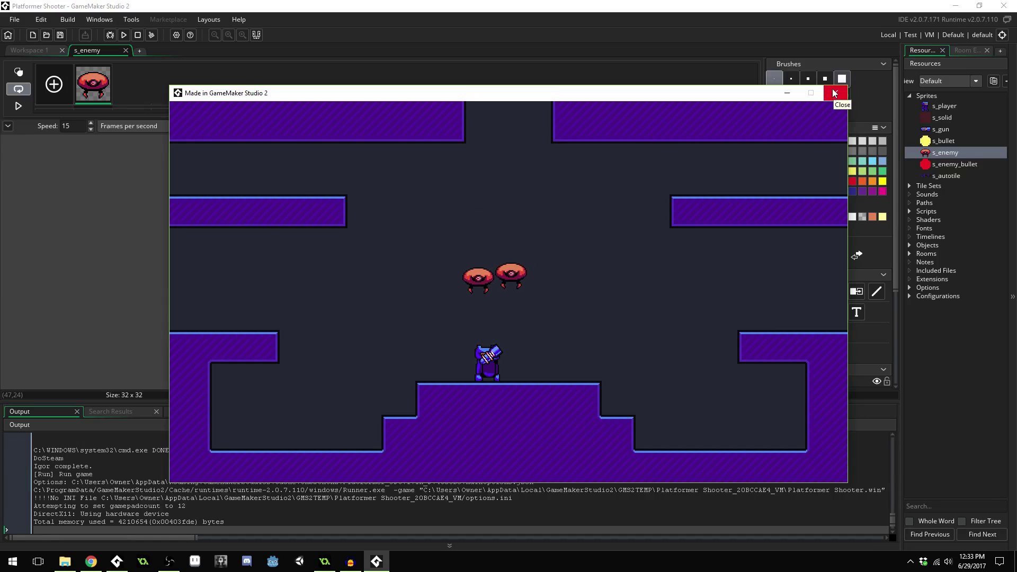
{"action": "left_click", "coordinate": [835, 94]}
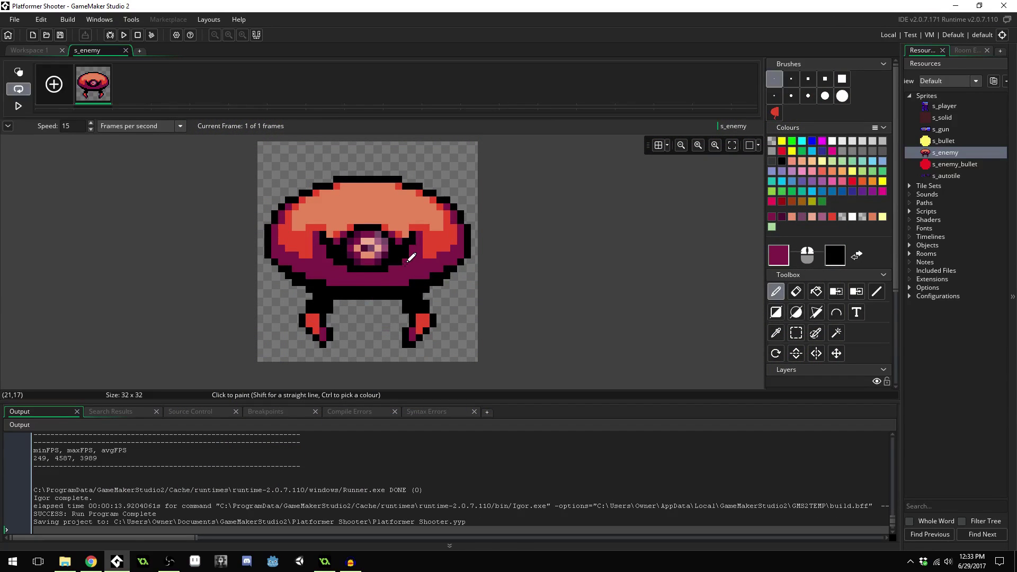
{"action": "scroll", "coordinate": [404, 279], "scroll_direction": "down", "scroll_amount": 1}
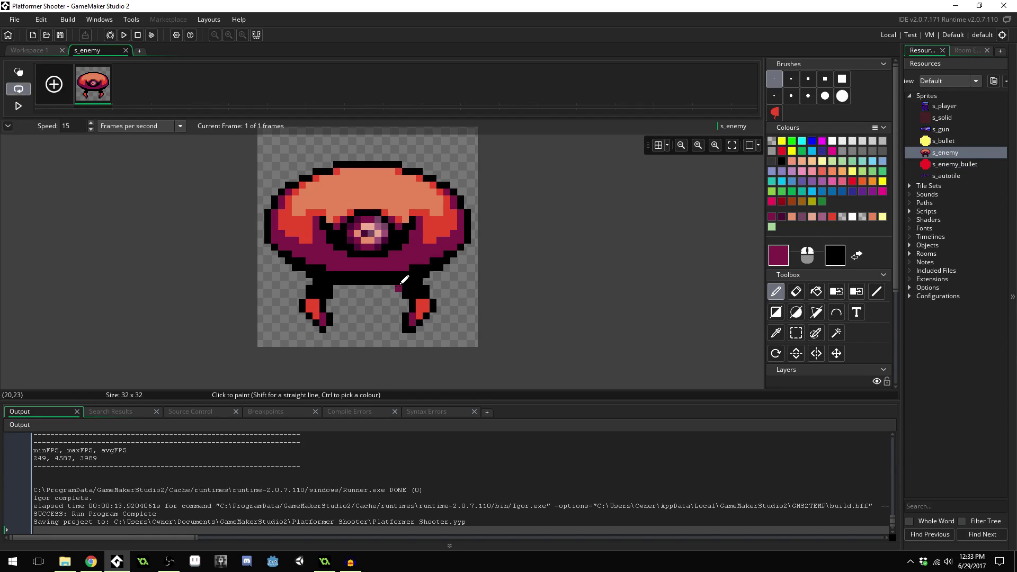